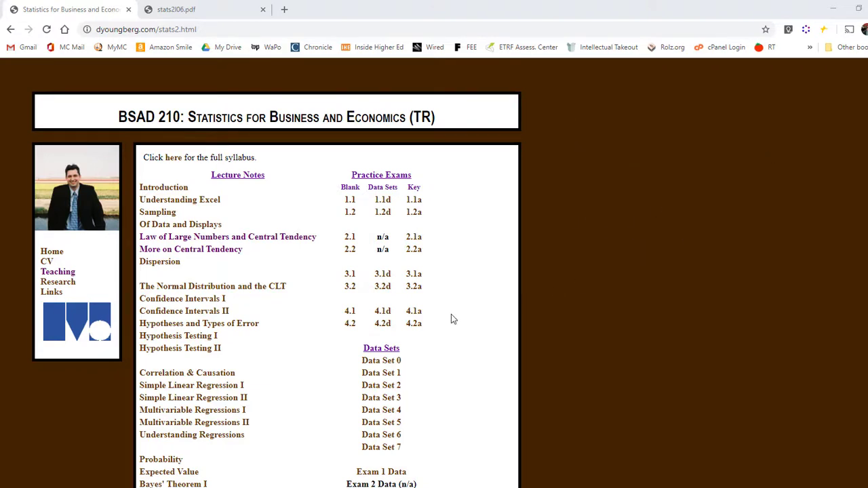
Download Data Set 2 from the course page, open it in Excel and enable editing
left_click(377, 390)
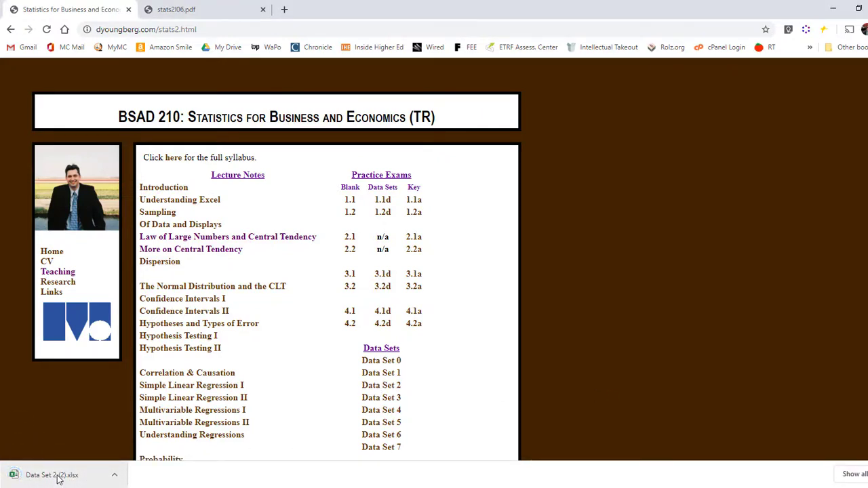
left_click(58, 478)
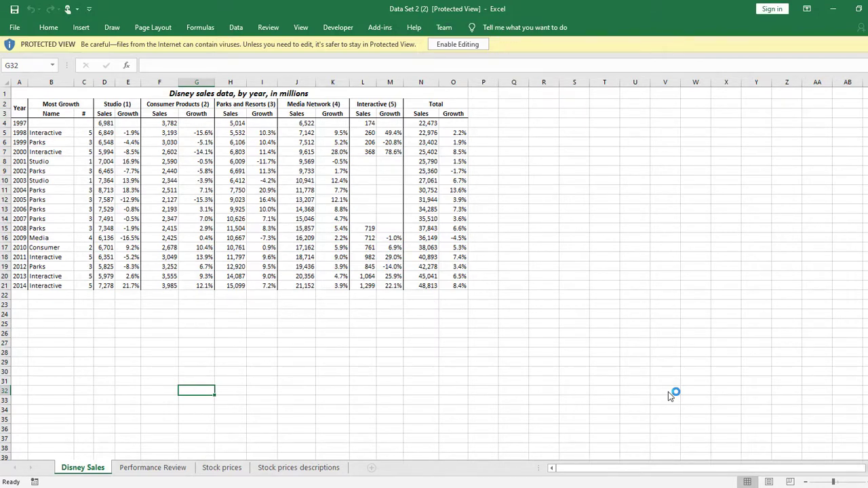
left_click(467, 44)
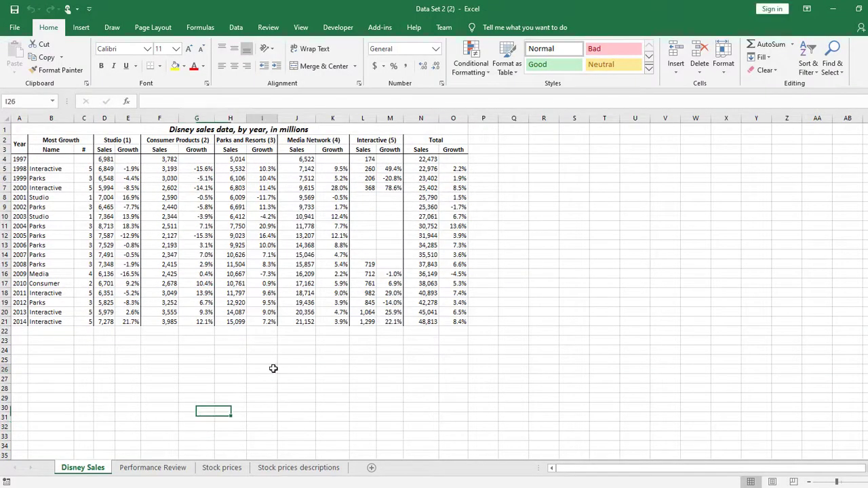
Fit column A to its contents on the Disney Sales sheet and widen it slightly more
left_click(273, 368)
scroll(278, 370, "up", 4, "ctrl")
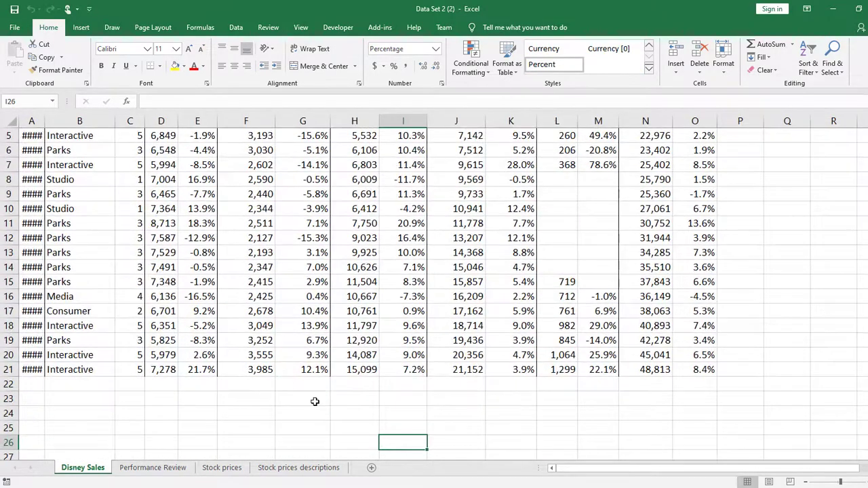
double_click(44, 119)
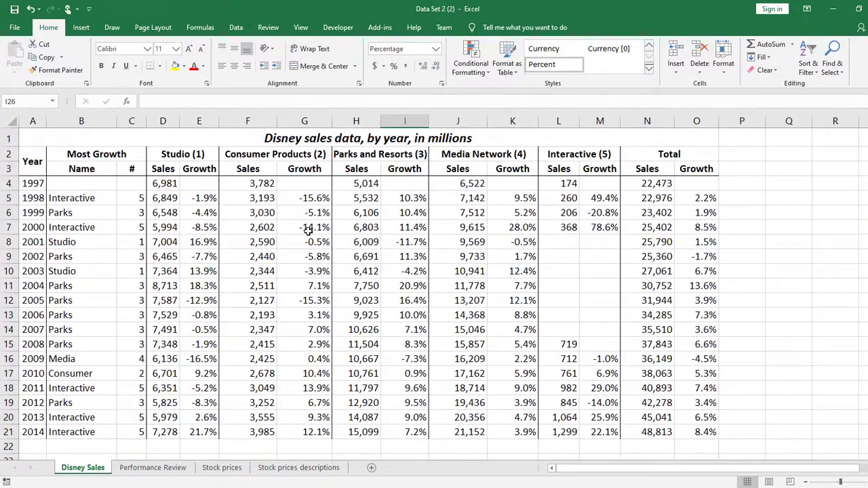
left_click_drag(48, 120, 52, 120)
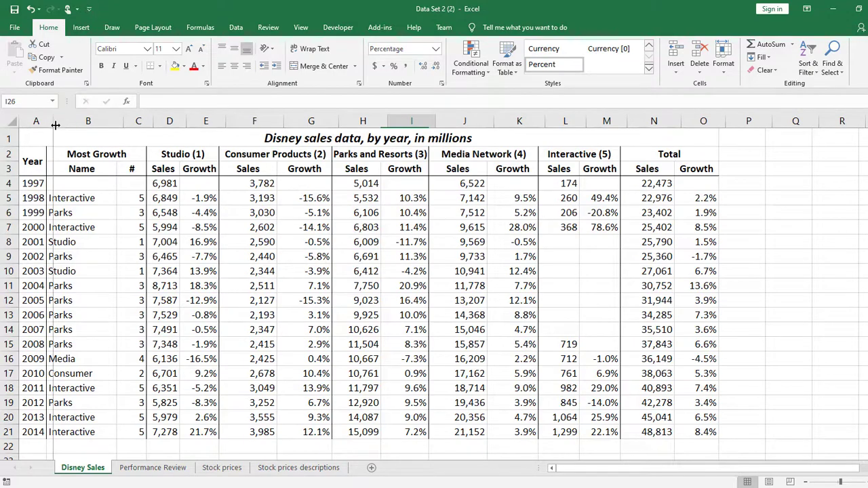
Examine the overall layout of the Disney sales table, from the division headers down to the last year
left_click(285, 443)
scroll(330, 329, "down", 2)
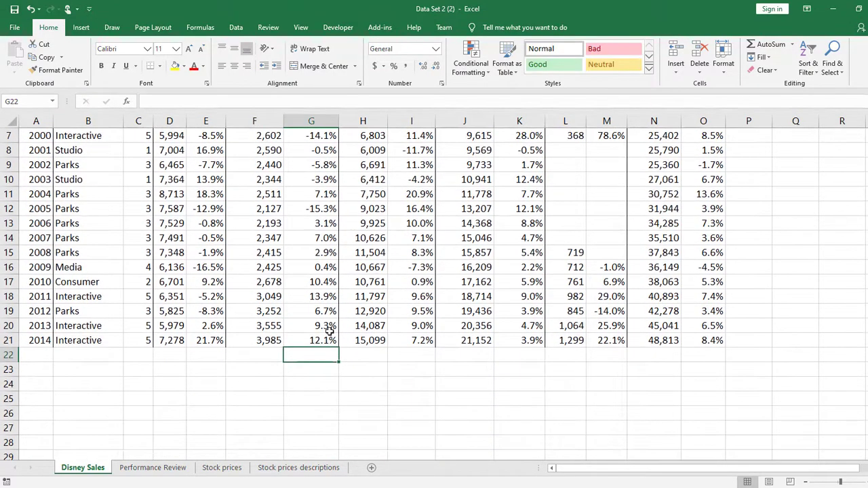
scroll(262, 330, "up", 1)
scroll(367, 314, "up", 1)
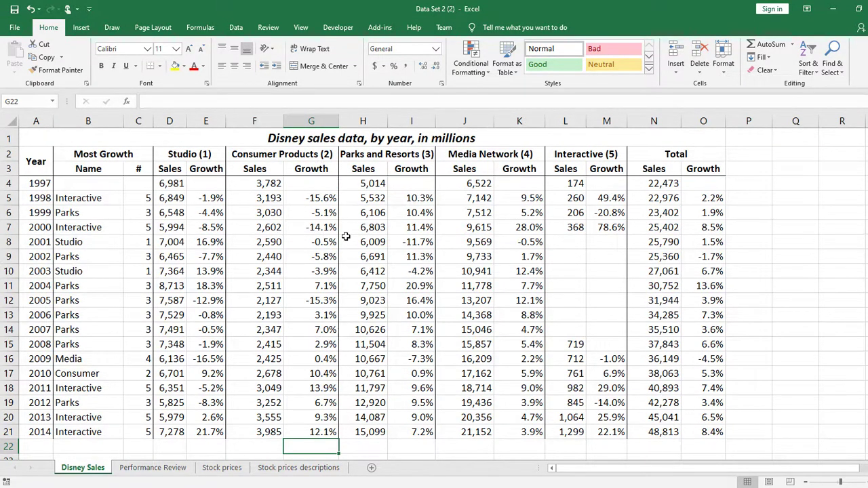
scroll(346, 236, "down", 4)
scroll(345, 236, "up", 4)
scroll(346, 236, "down", 4)
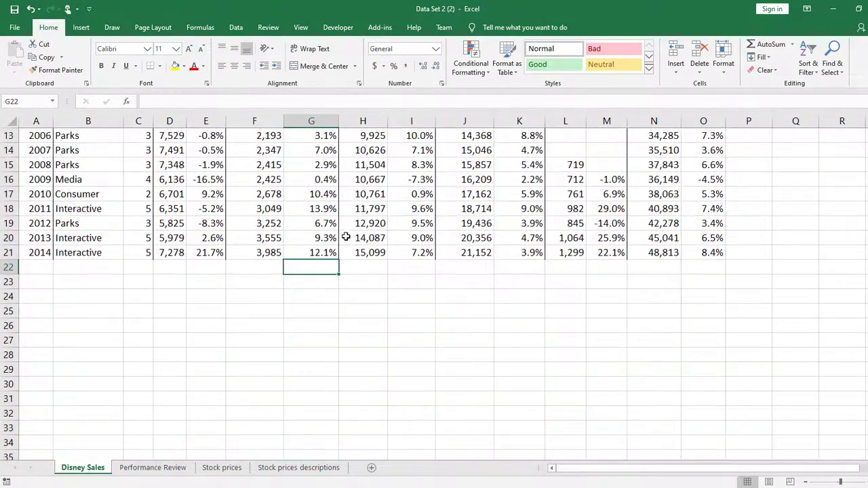
scroll(346, 237, "up", 4)
left_click_drag(98, 152, 285, 163)
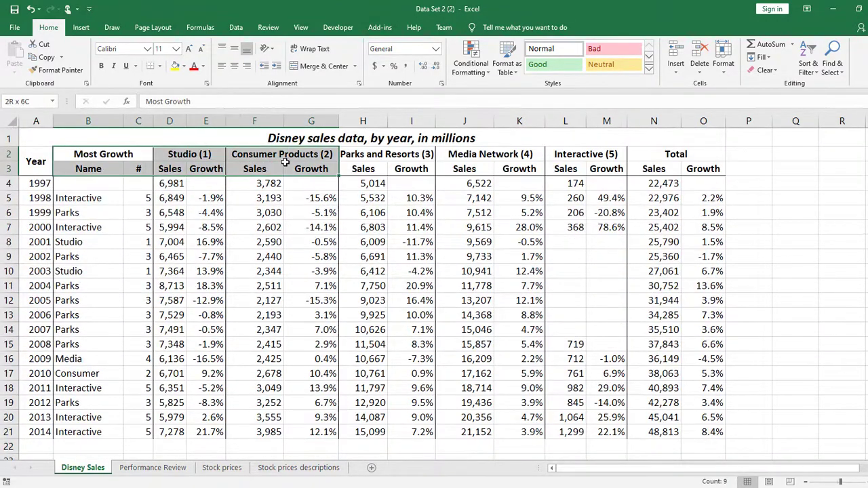
Examine the sales and growth columns of each division up close across all years
left_click(308, 257)
scroll(304, 290, "up", 4)
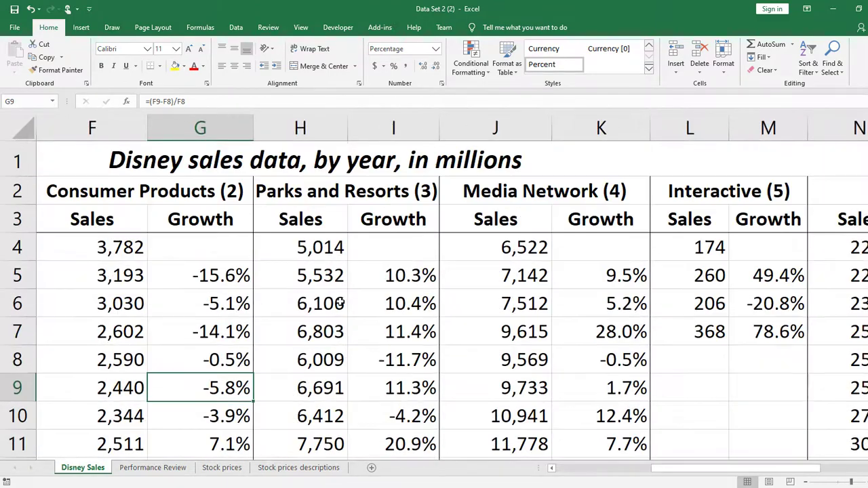
left_click_drag(685, 478, 495, 469)
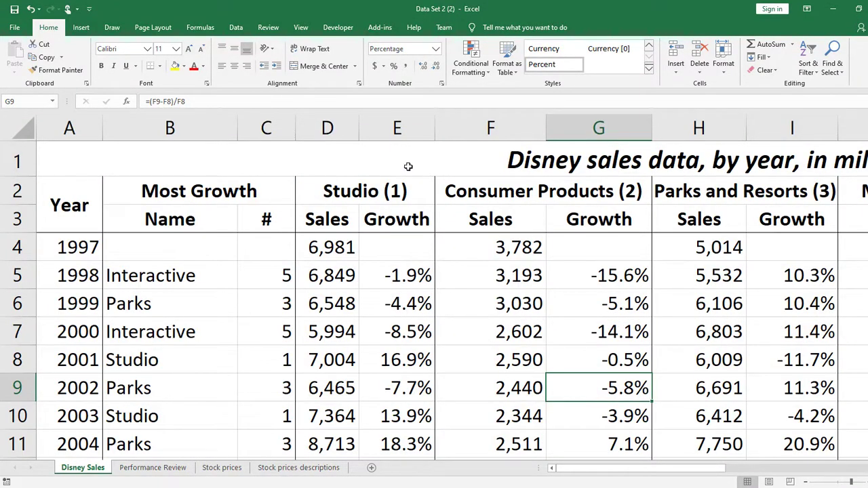
left_click_drag(552, 470, 655, 470)
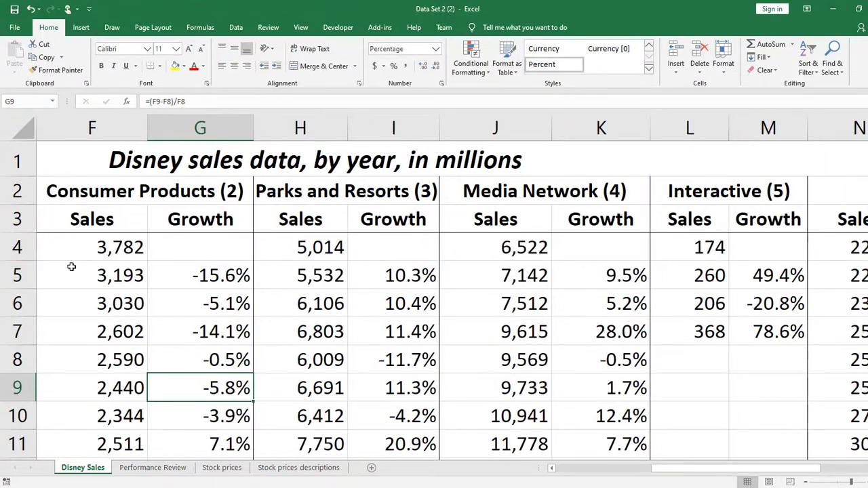
scroll(117, 378, "down", 3)
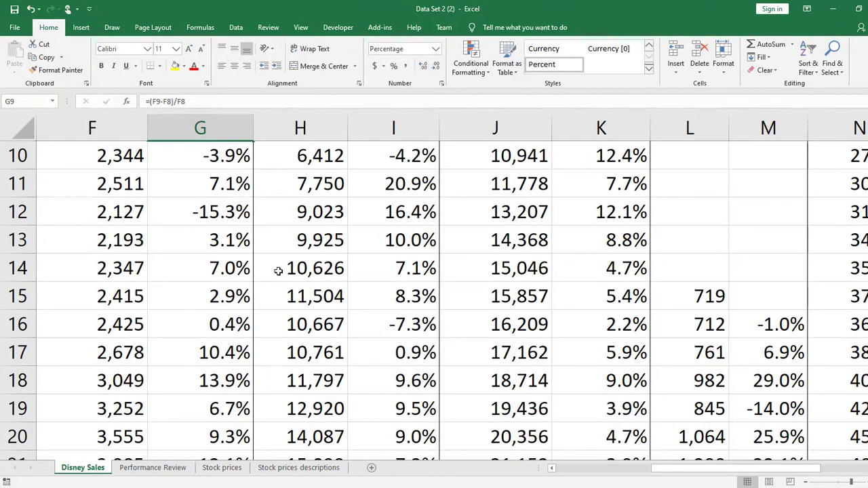
left_click(604, 470)
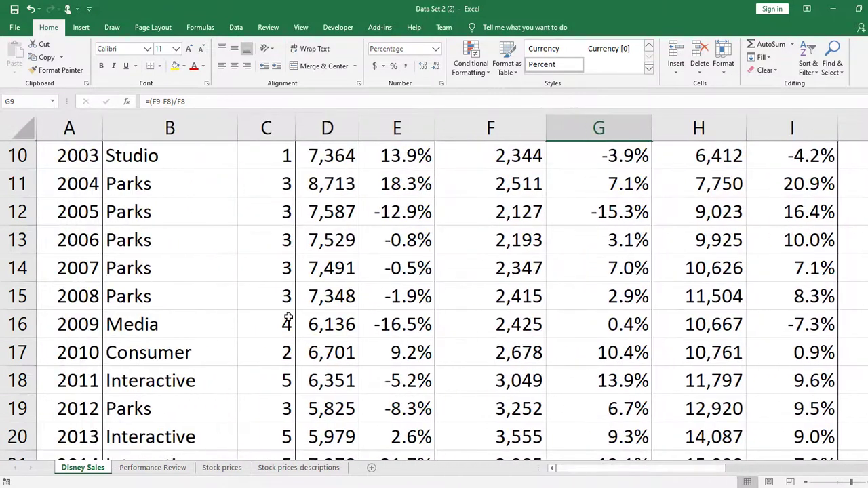
scroll(288, 319, "up", 3)
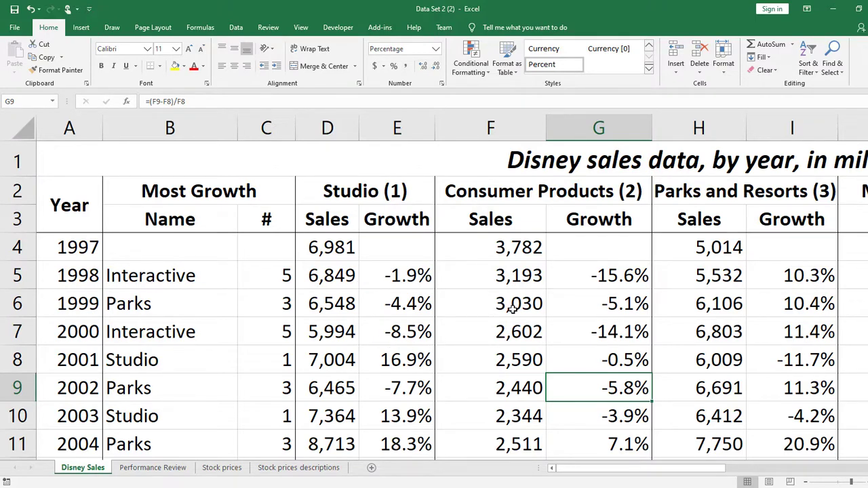
left_click(312, 245)
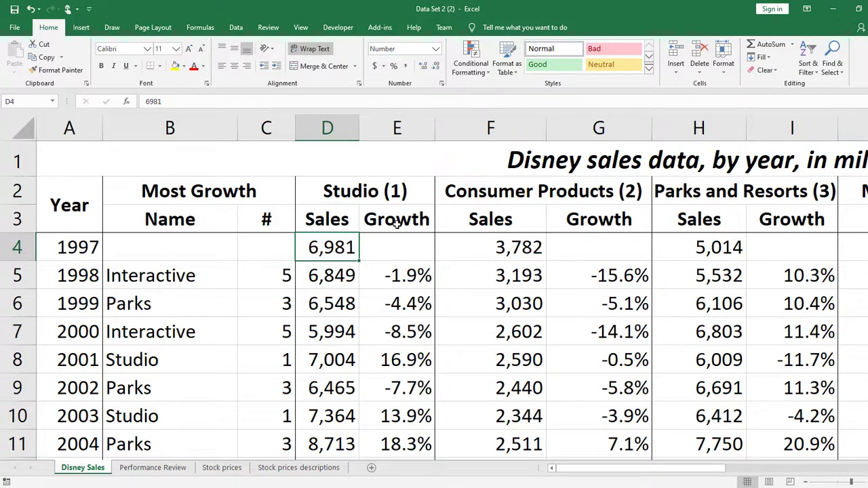
left_click(194, 250)
scroll(313, 253, "down", 5)
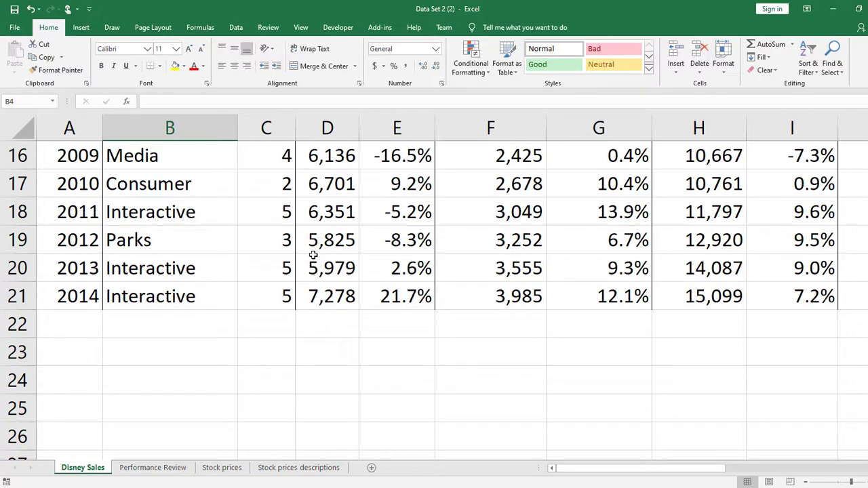
scroll(206, 240, "up", 5)
mouse_move(636, 470)
left_mouse_down()
mouse_move(761, 483)
mouse_move(637, 483)
left_mouse_up()
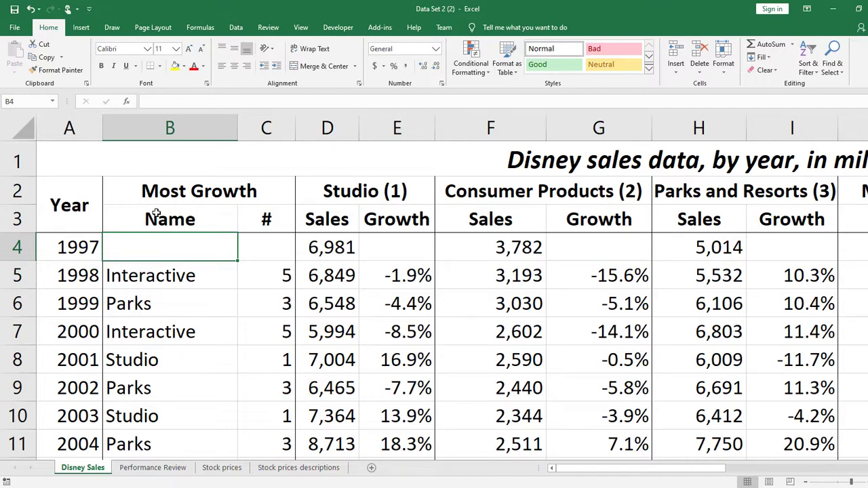
Freeze the top row of the Disney Sales sheet
left_click(299, 27)
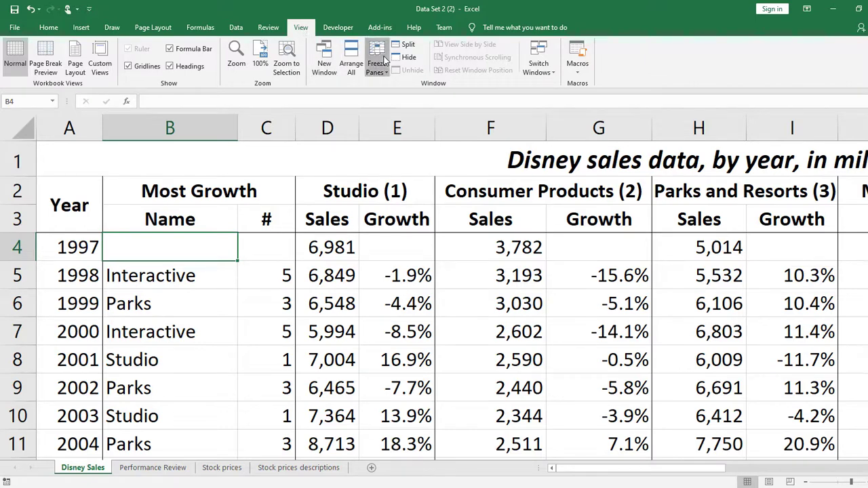
left_click(383, 61)
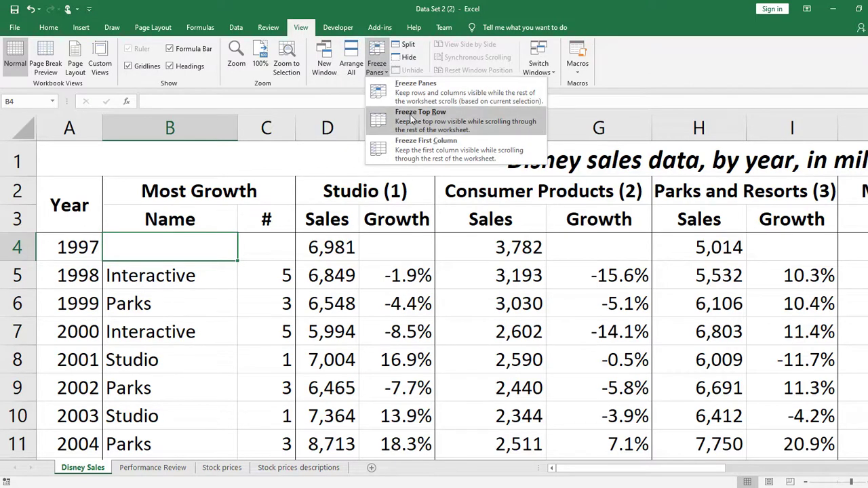
left_click(437, 122)
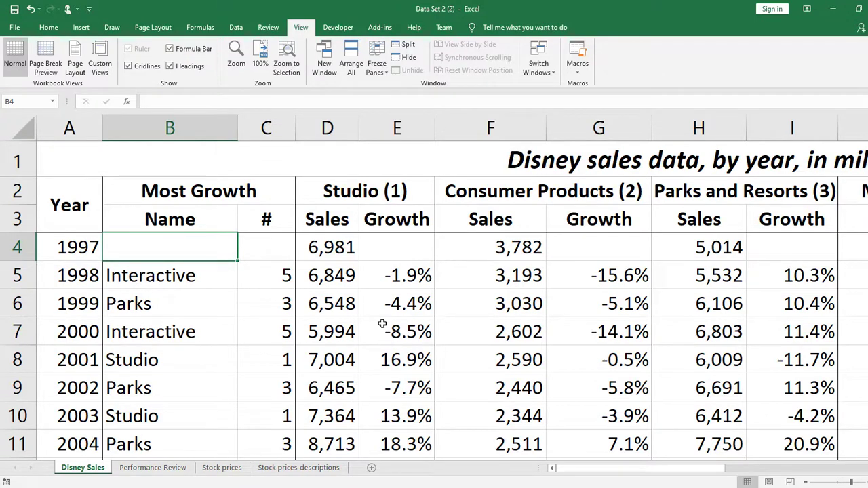
Check how the frozen title row behaves against the data rows and the empty rows beneath them
scroll(391, 271, "down", 4)
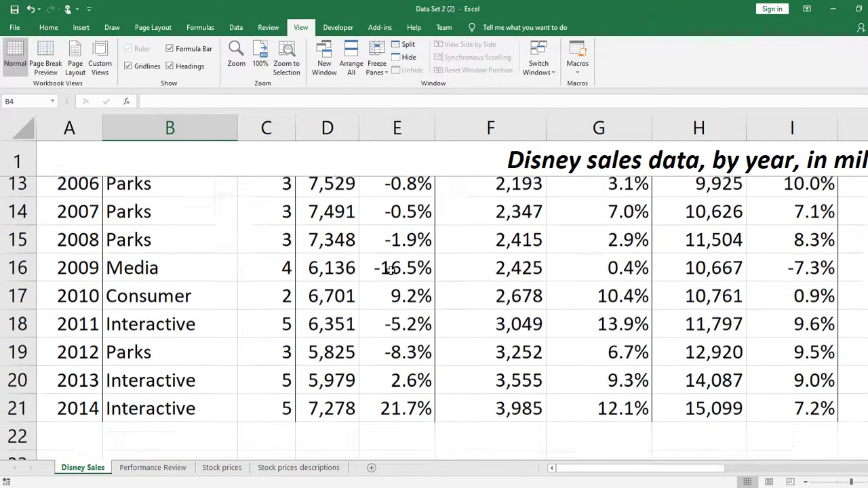
scroll(391, 271, "down", 4)
scroll(392, 271, "up", 7)
scroll(391, 271, "down", 5)
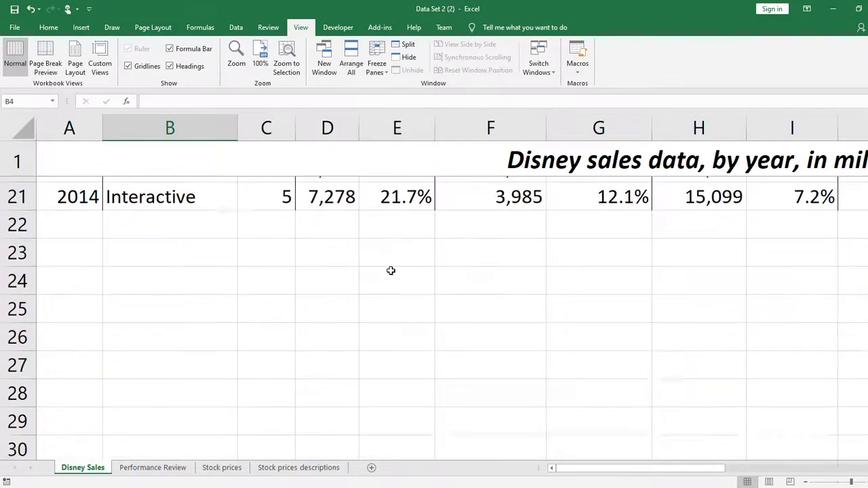
scroll(391, 271, "up", 6)
scroll(392, 271, "down", 1)
scroll(391, 271, "up", 1)
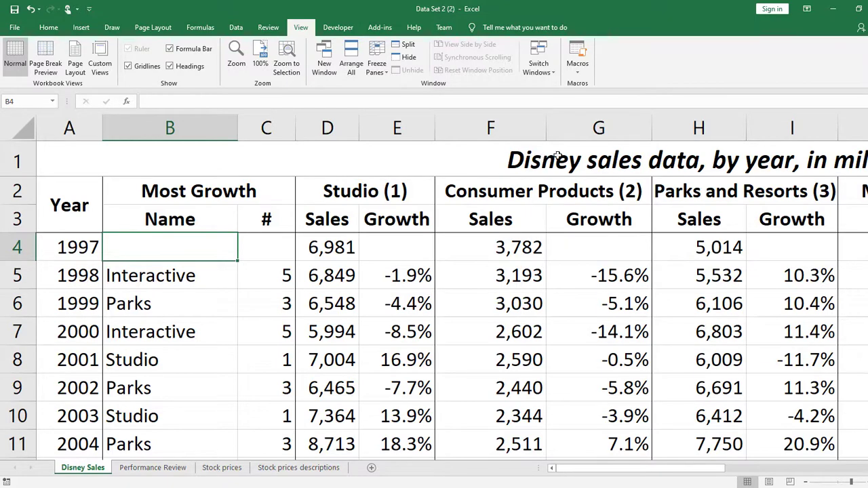
scroll(530, 269, "down", 8)
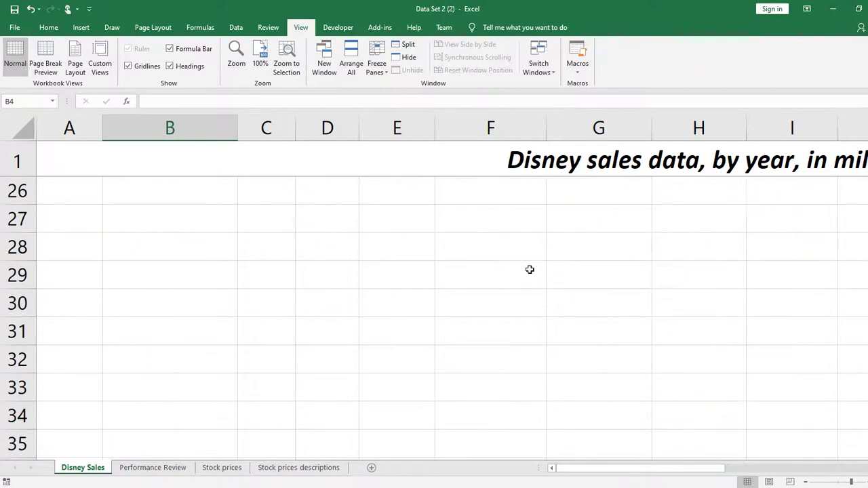
scroll(530, 270, "up", 8)
Unfreeze the top row and freeze the first column instead
left_click(379, 65)
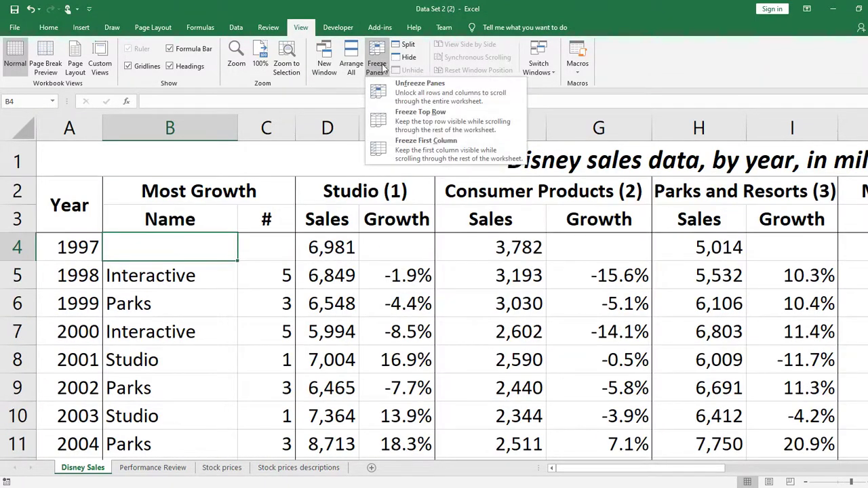
left_click(422, 93)
left_click(378, 49)
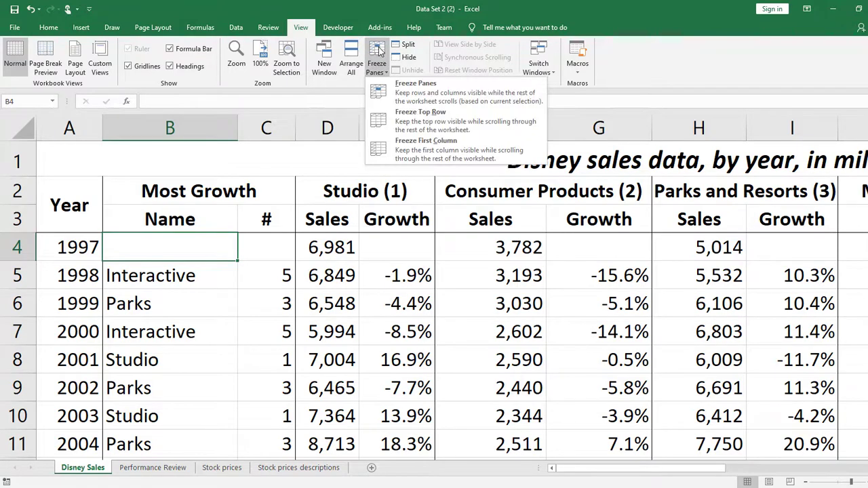
left_click(422, 153)
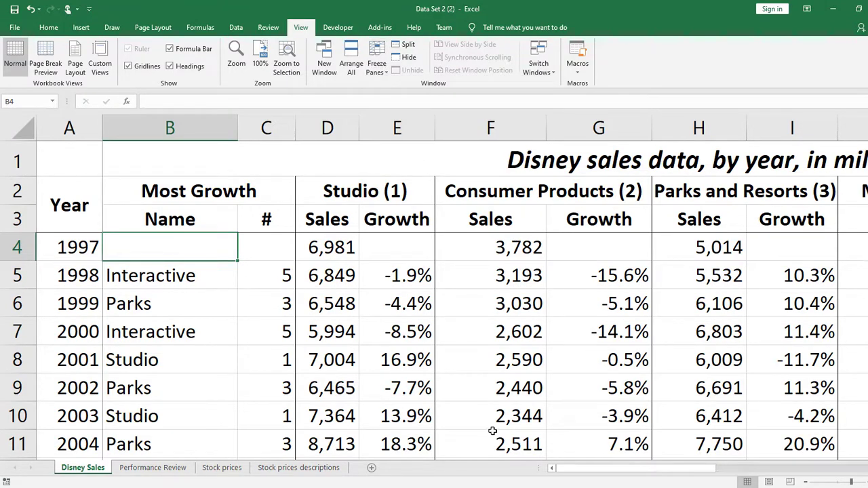
Check how the frozen Year column behaves across the Media Network, Interactive and Total columns
left_click_drag(573, 471, 792, 466)
scroll(617, 293, "down", 1)
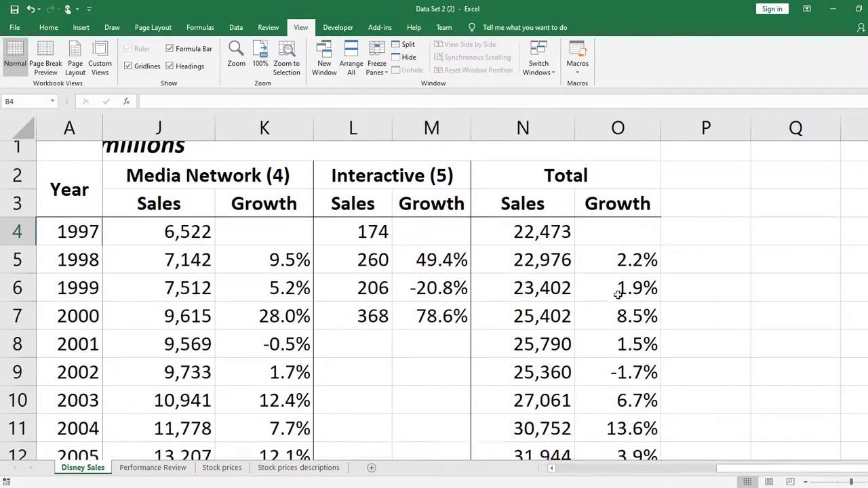
scroll(618, 294, "down", 6)
scroll(618, 294, "up", 6)
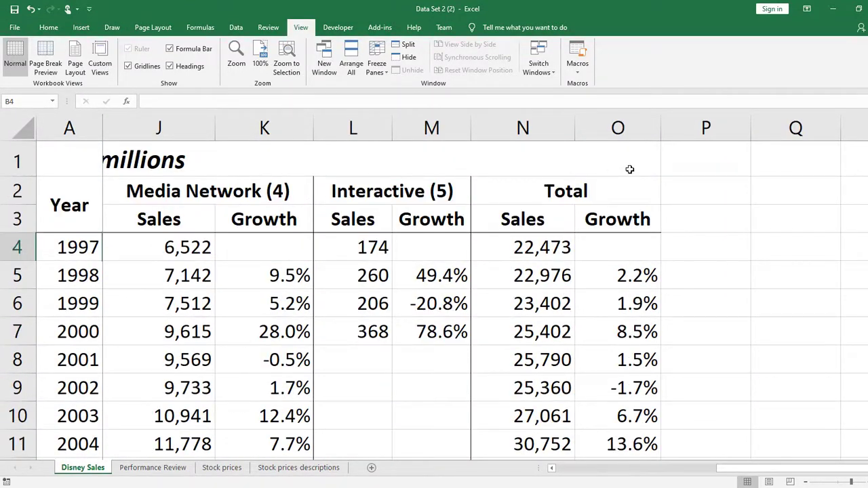
left_click_drag(805, 470, 604, 470)
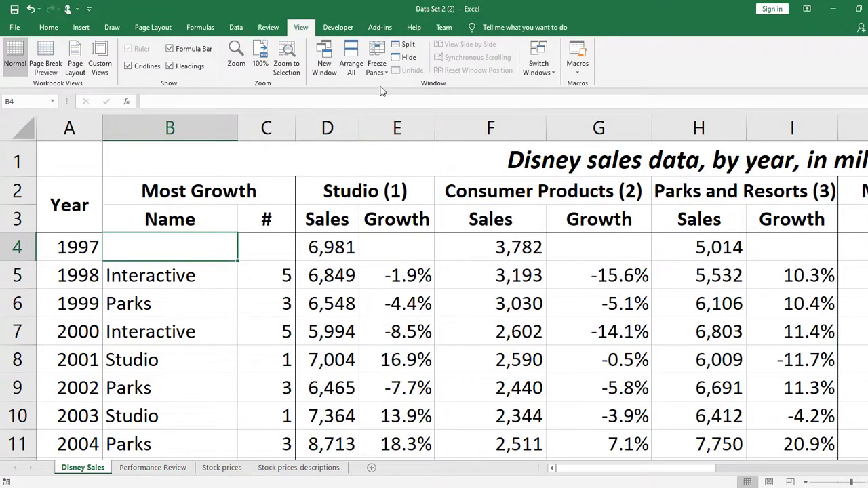
Unfreeze the first column of the Disney Sales sheet
left_click(378, 61)
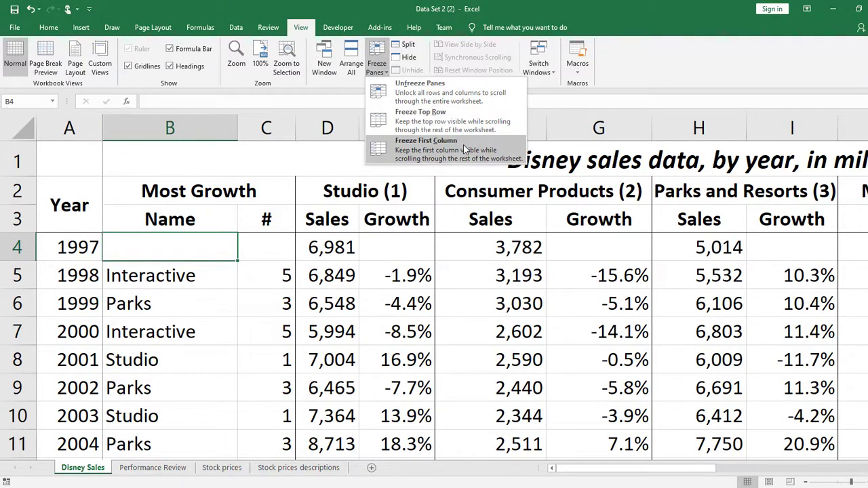
left_click(468, 97)
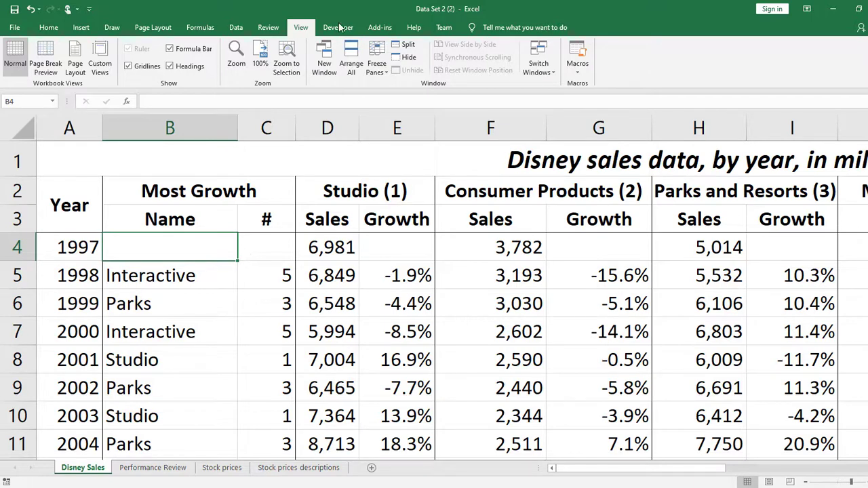
Freeze the three header rows and the Year column from cell B4, and check them against the lower rows
left_click(379, 57)
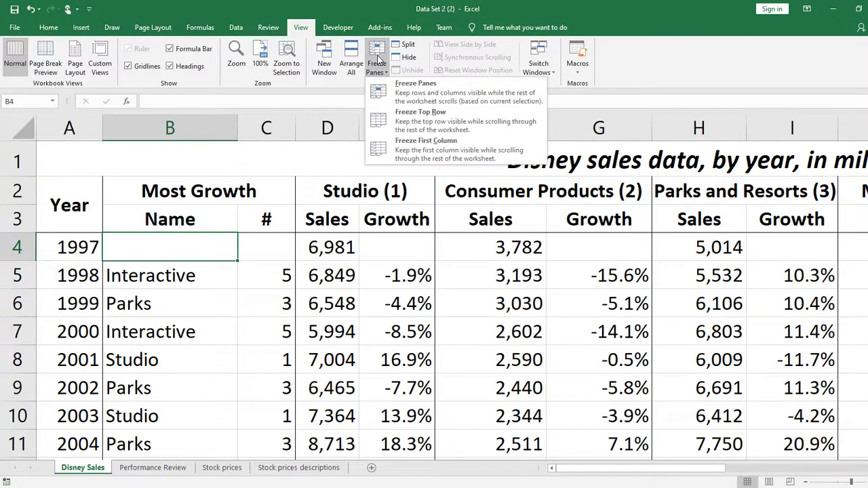
left_click(390, 97)
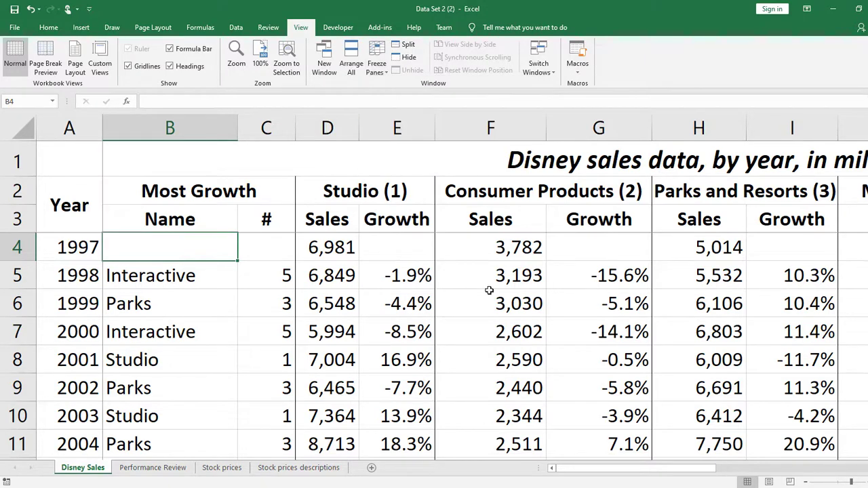
scroll(490, 299, "down", 5)
scroll(440, 299, "up", 5)
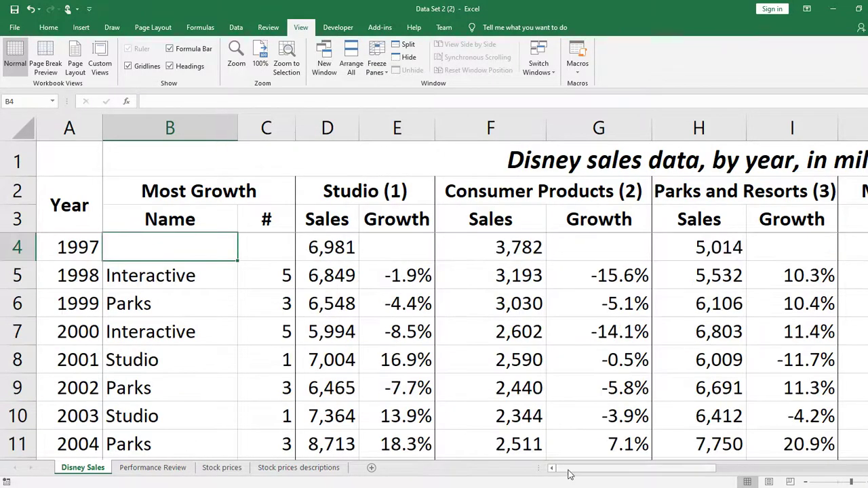
Check how the frozen headers and Year column identify the 2012 Interactive growth and Media Network sales figures
left_click_drag(574, 470, 752, 475)
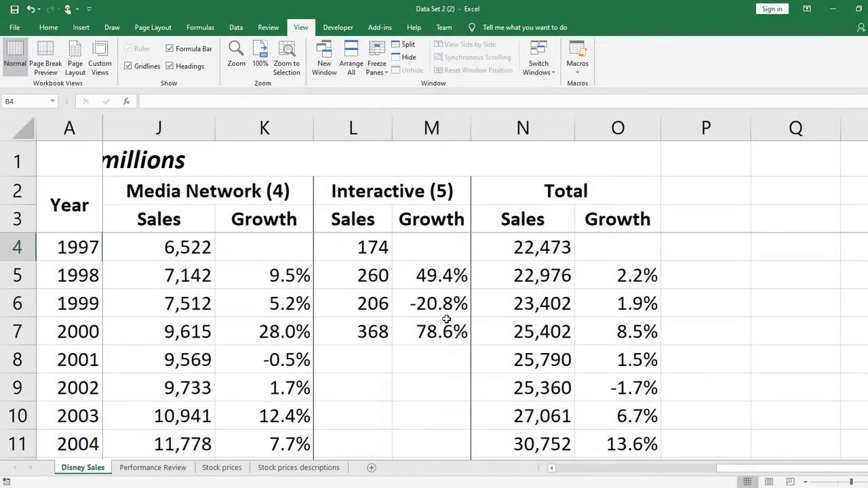
scroll(447, 322, "down", 5)
scroll(449, 332, "up", 2)
scroll(453, 339, "down", 2)
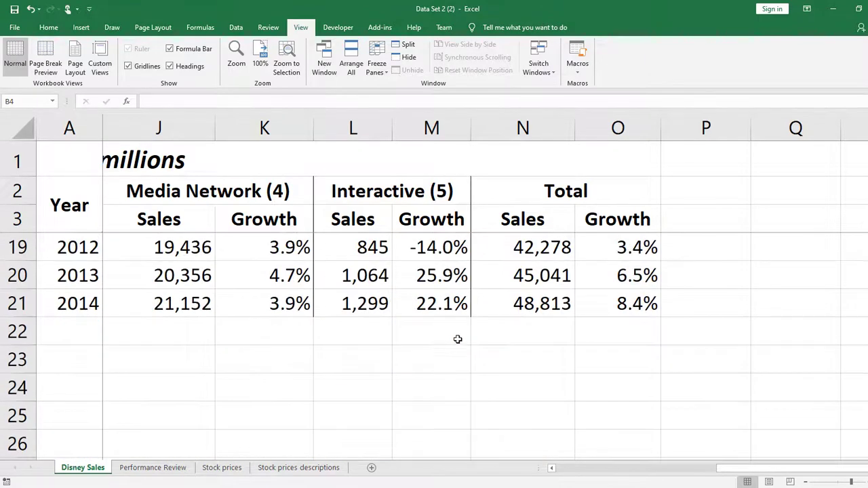
left_click(446, 246)
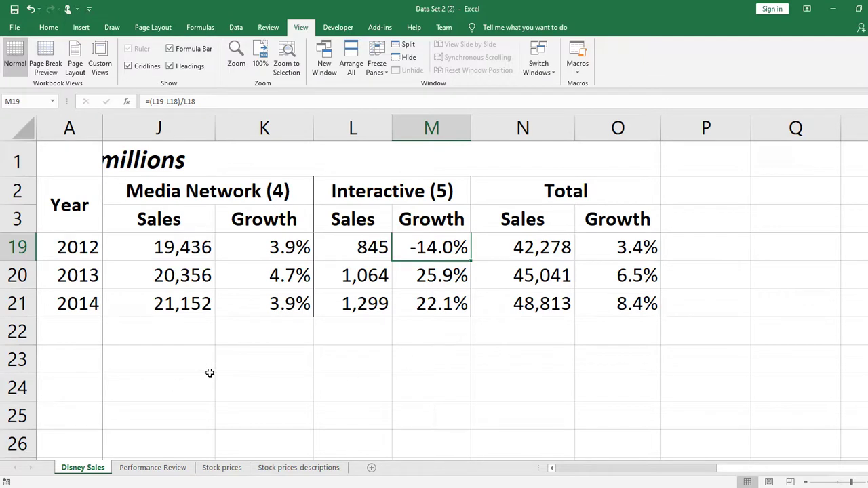
left_click(173, 244)
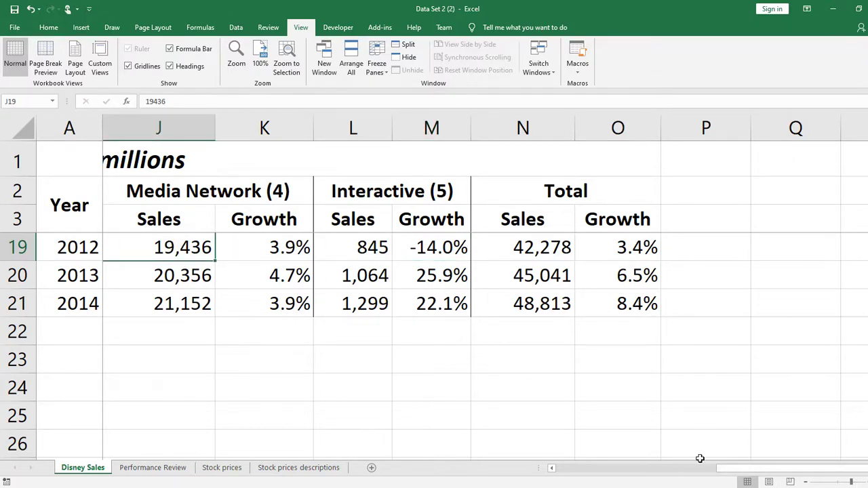
left_click_drag(730, 469, 601, 473)
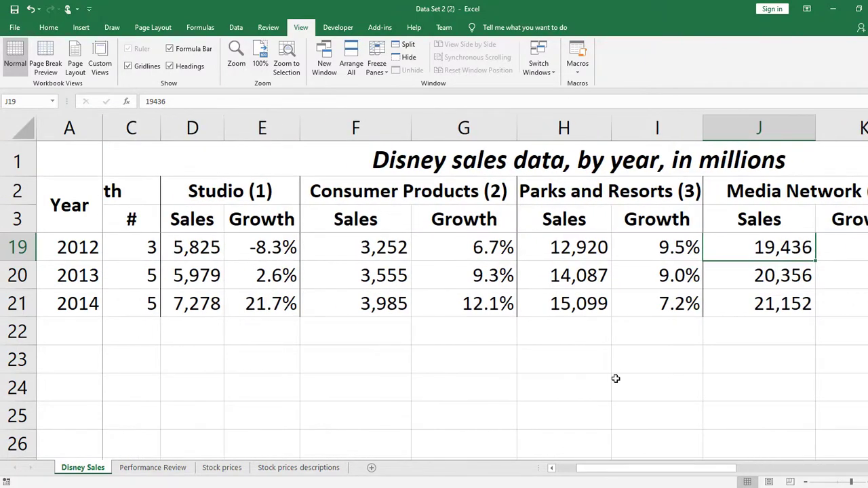
scroll(612, 363, "up", 5)
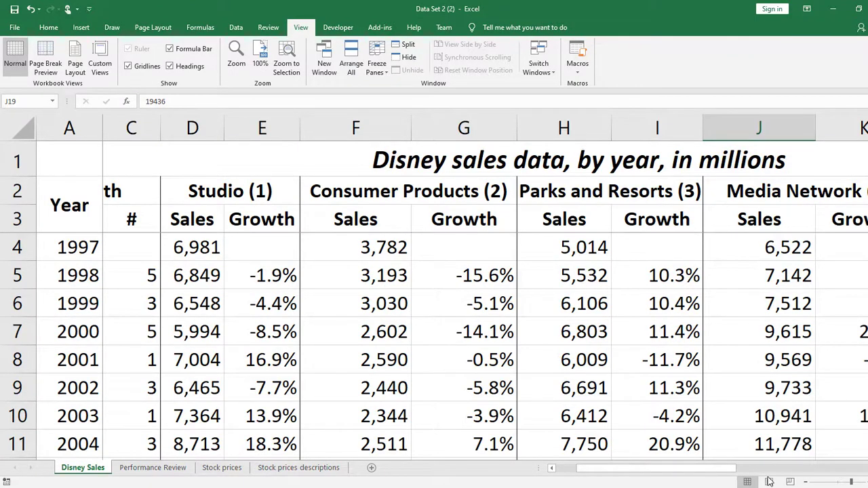
left_click_drag(726, 468, 706, 468)
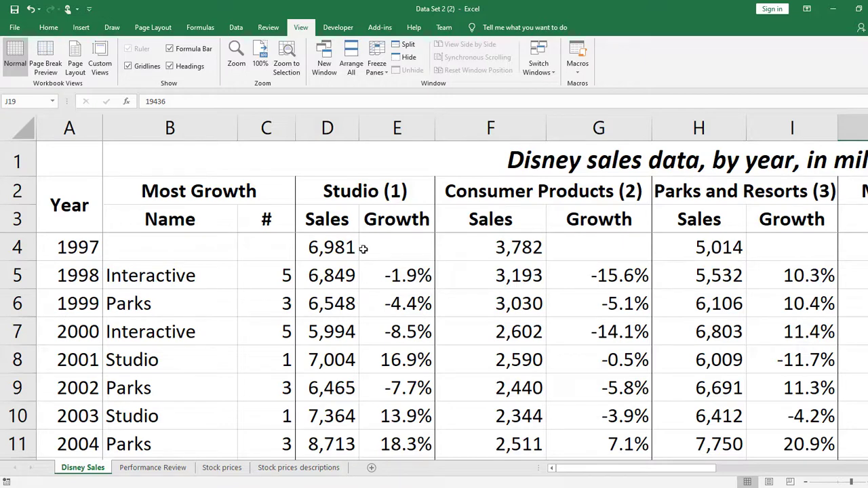
Unfreeze the panes and freeze them again from cell B4, covering rows 1 to 3 and column A
left_click(378, 60)
left_click(400, 82)
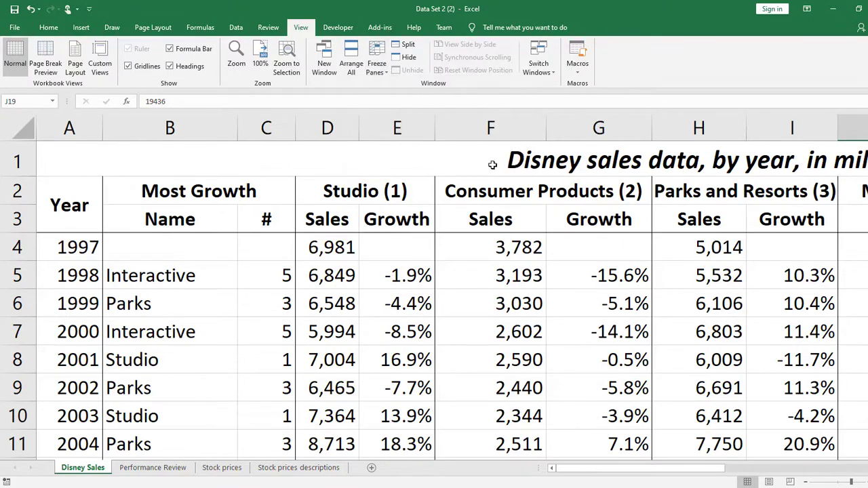
scroll(201, 301, "down", 1)
scroll(250, 314, "up", 1)
left_click(151, 249)
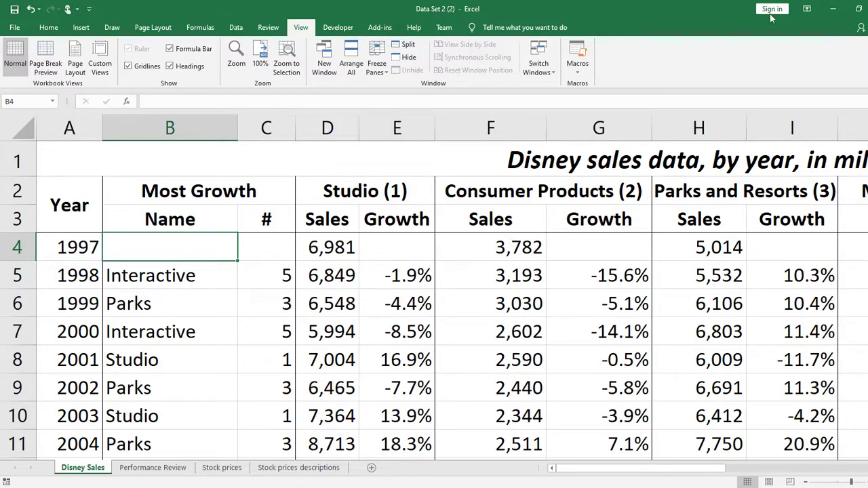
left_click(378, 57)
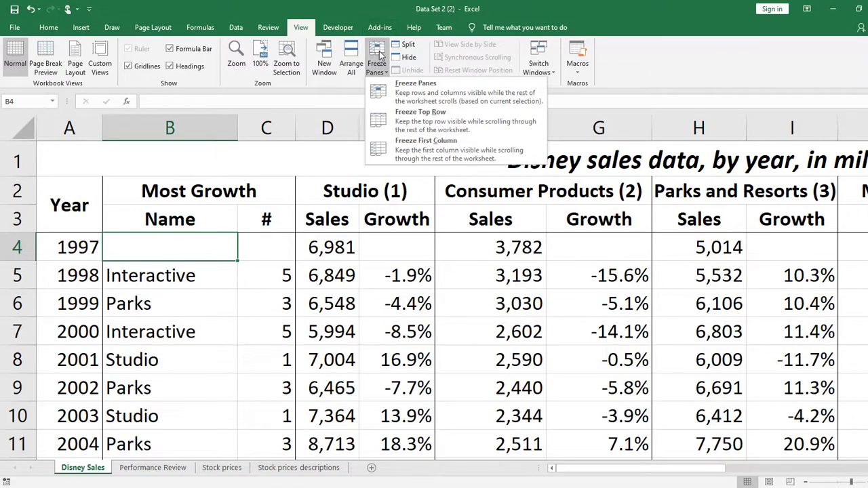
left_click(422, 94)
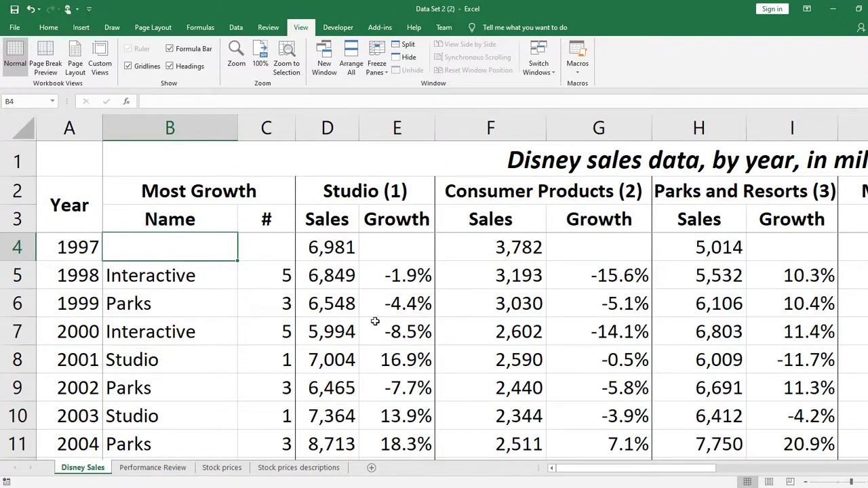
Check how the frozen header rows behave down to the 2014 row and the empty rows beneath
scroll(375, 321, "down", 4)
scroll(375, 321, "up", 4)
scroll(359, 335, "down", 4)
scroll(341, 417, "down", 1)
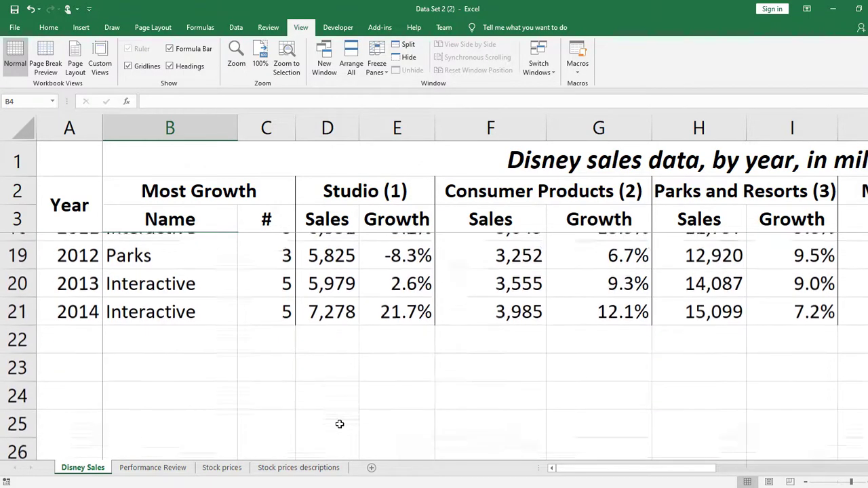
left_click(256, 358)
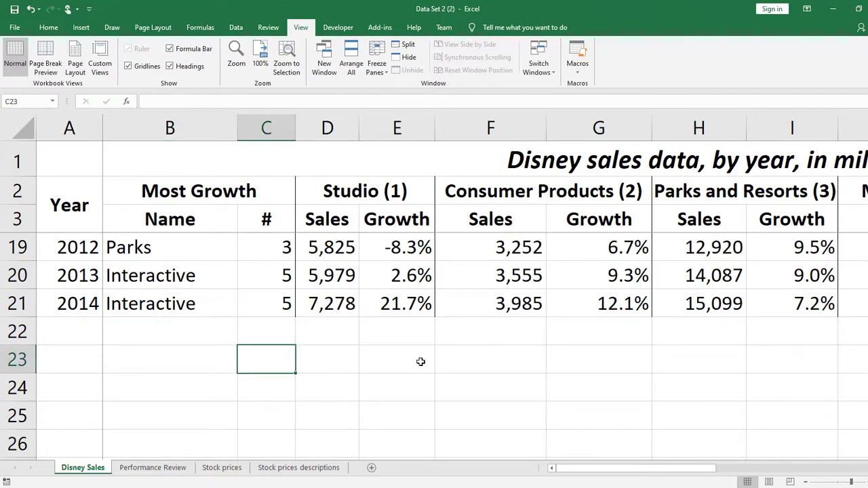
type("mean")
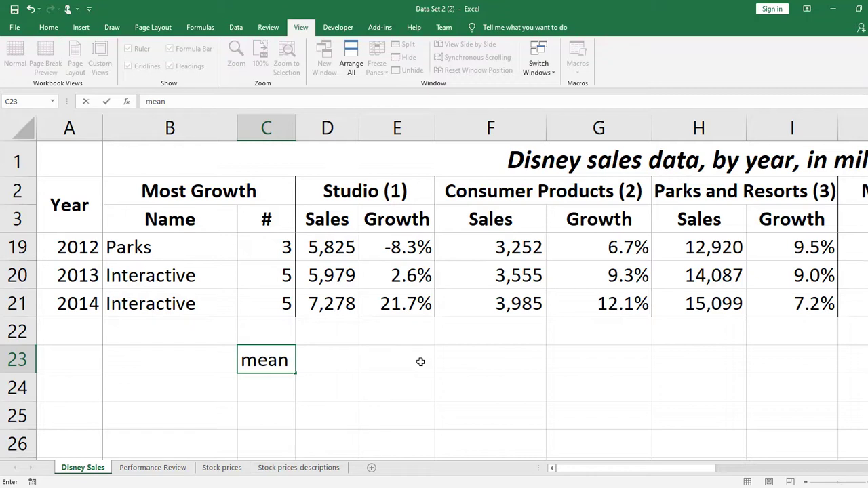
key("BackSpace")
key("BackSpace")
key("BackSpace")
key("BackSpace")
Enter the labels Mean, Median and Mode in cells A23 to A25 under the Year column
key("Home")
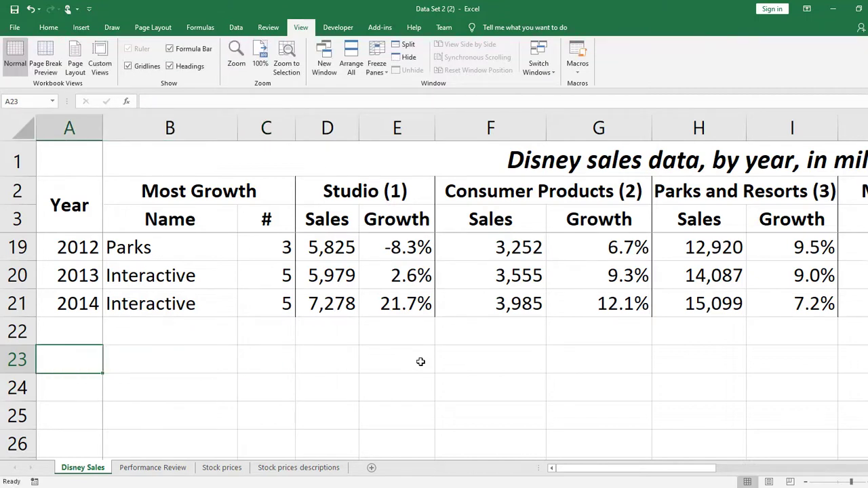
type("Mean")
key("Return")
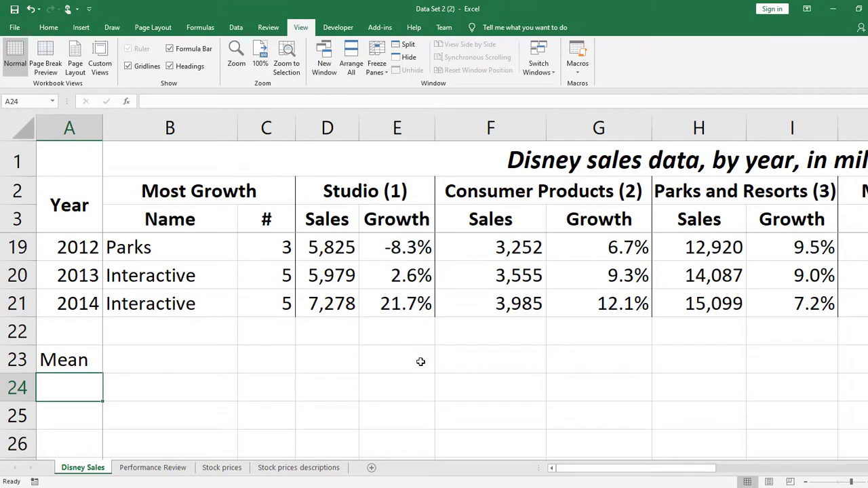
type("Med")
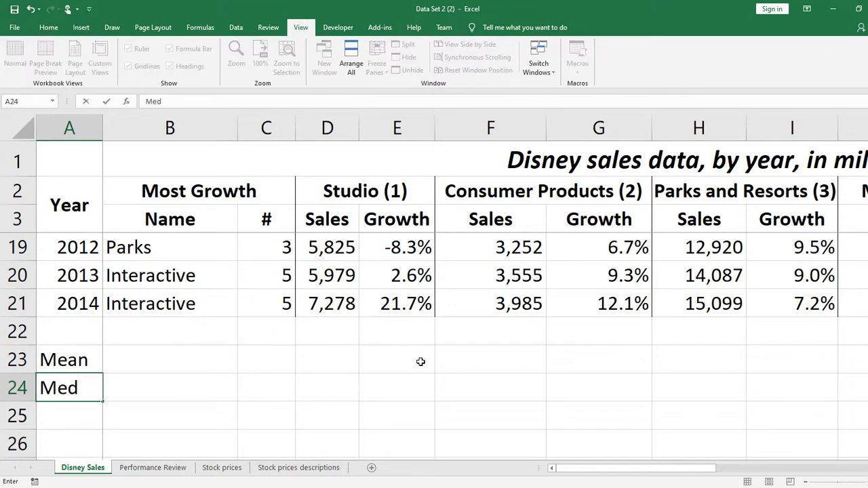
type("ian")
key("Return")
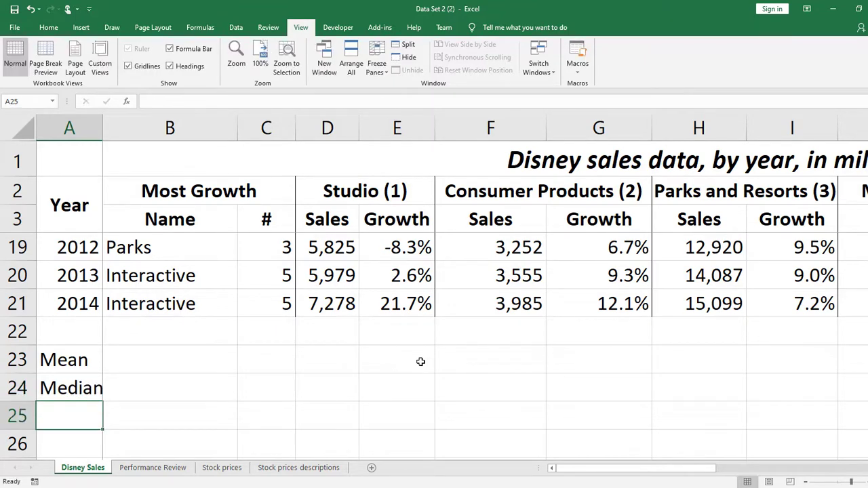
type("Mode")
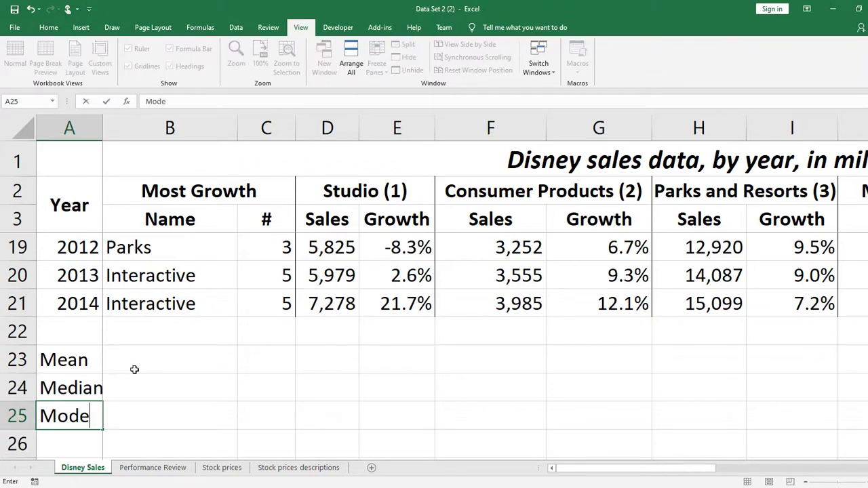
key("Return")
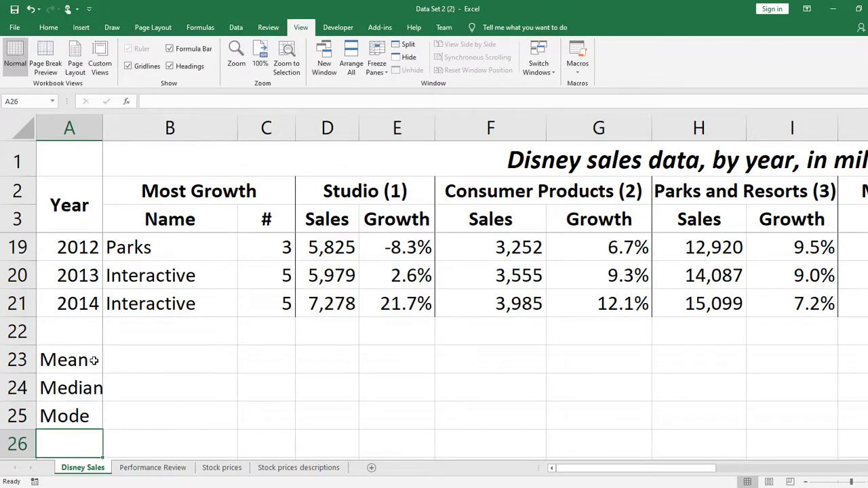
Make the labels in A23:A25 bold and autofit column A to its contents
left_click_drag(95, 360, 91, 390)
left_click(238, 380)
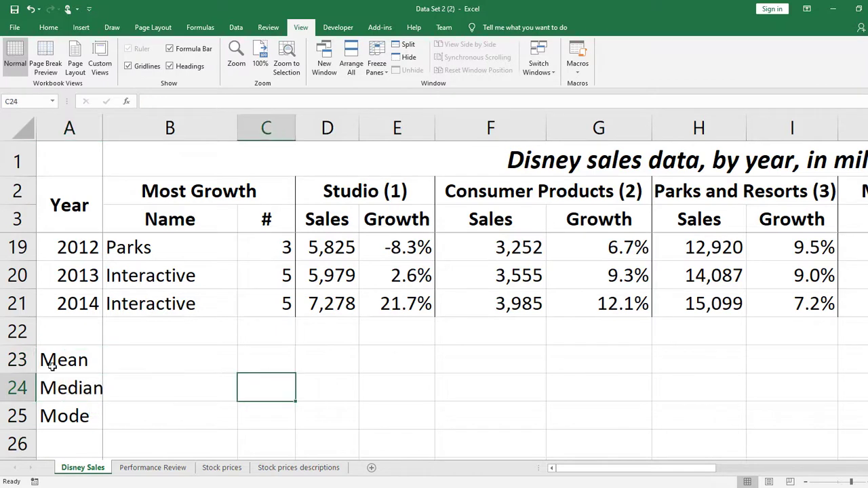
left_click_drag(72, 361, 70, 421)
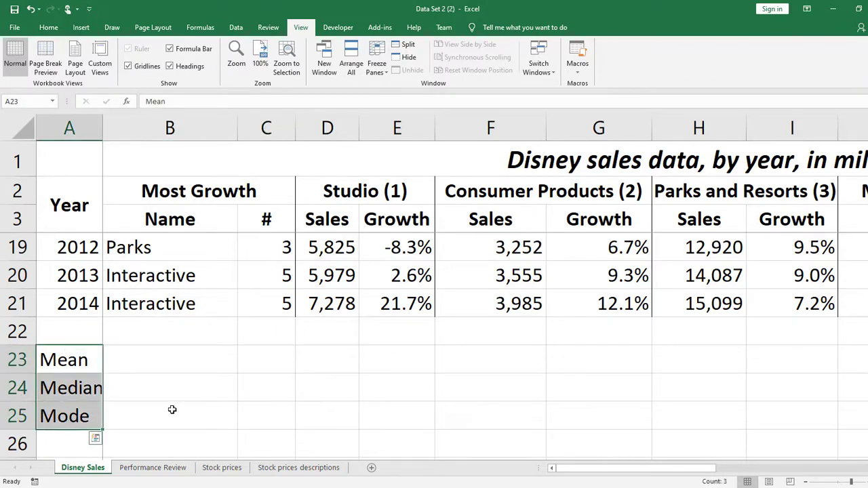
key("ctrl+b")
left_click(187, 358)
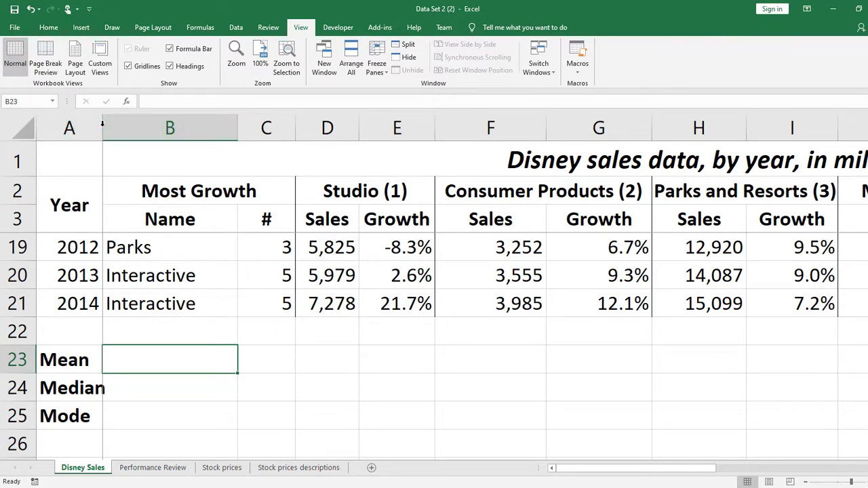
double_click(102, 126)
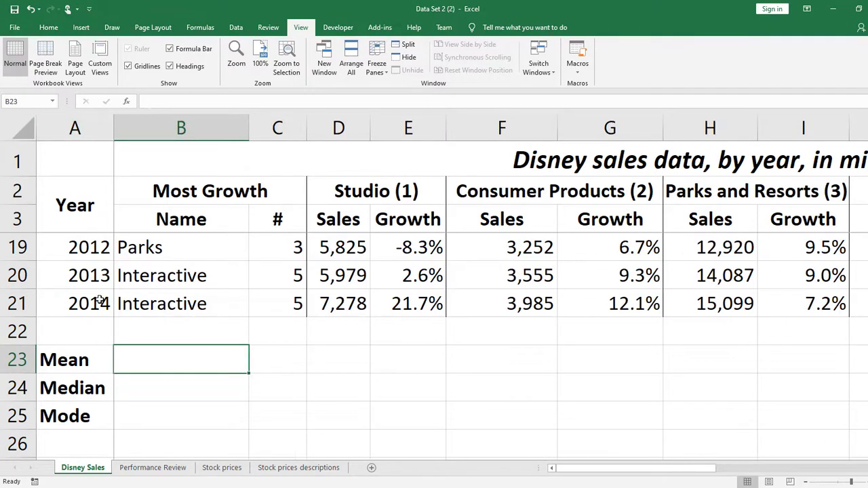
left_click(140, 392)
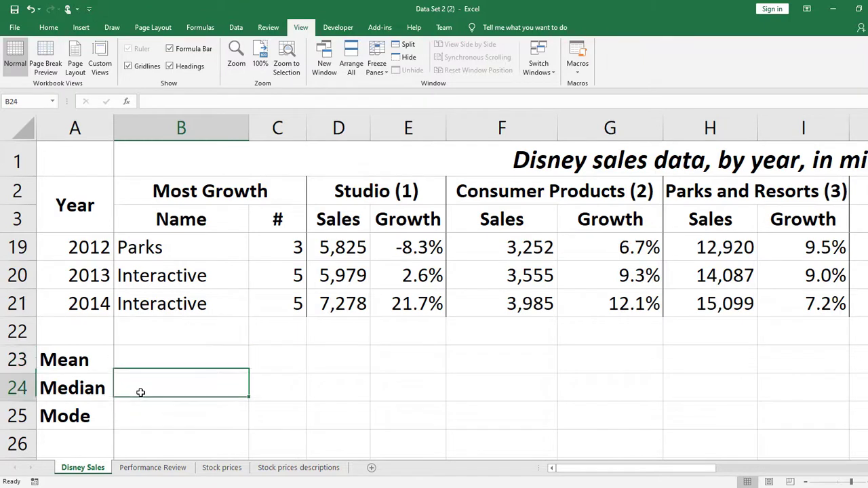
Apply bold formatting to the whole of rows 23 to 25
left_click(81, 357)
left_click(74, 416, "shift")
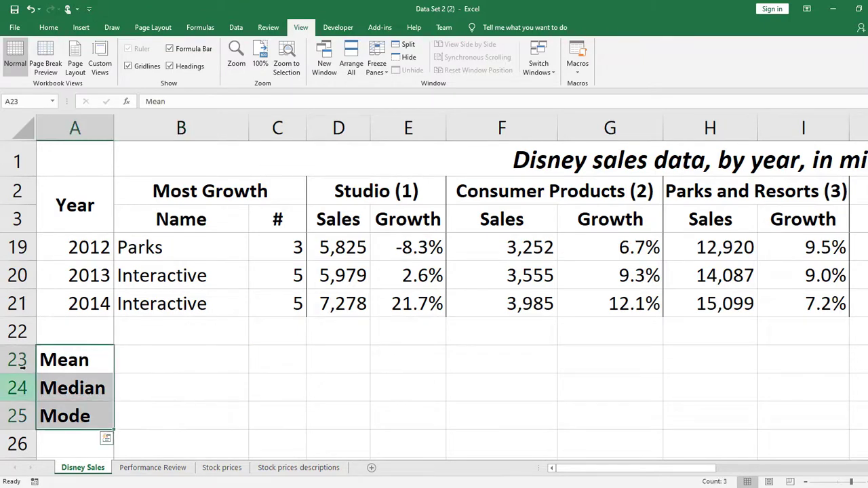
left_click_drag(17, 359, 20, 415)
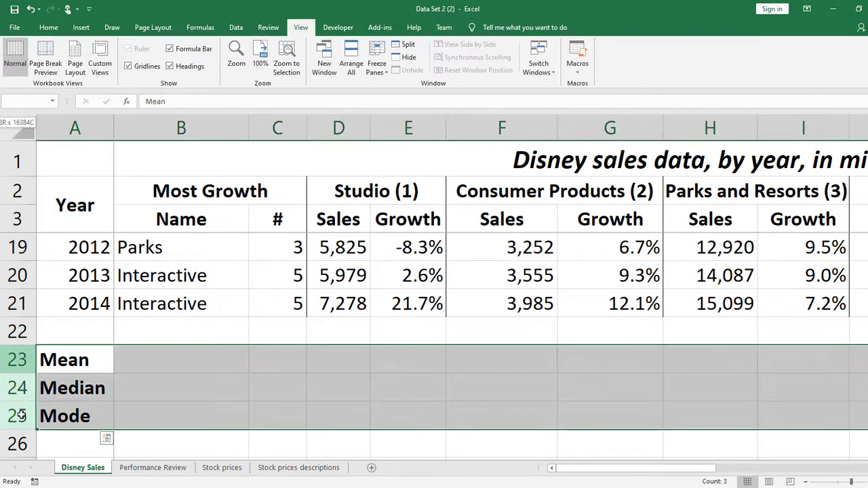
key("ctrl+b")
key("ctrl+b")
left_click(313, 380)
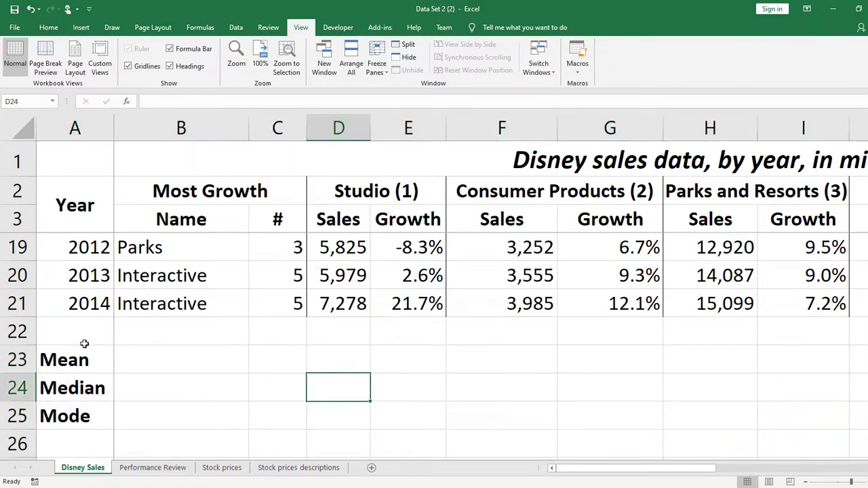
Toggle bold off and back on for rows 23 to 25, and select the Studio Sales cell D23 in the Mean row
left_click_drag(19, 360, 26, 413)
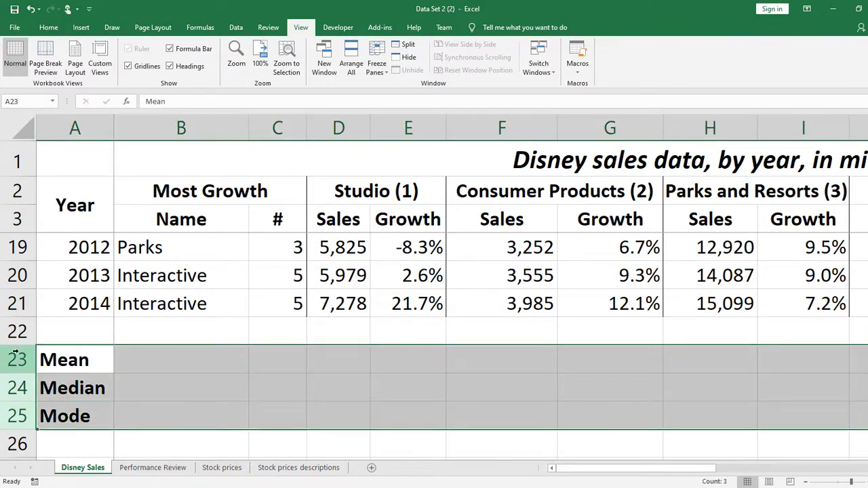
left_click_drag(14, 358, 18, 415)
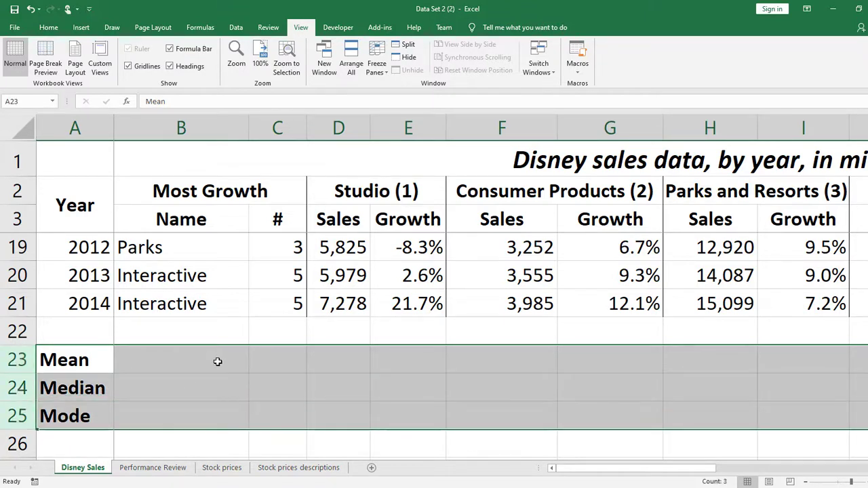
left_click(49, 28)
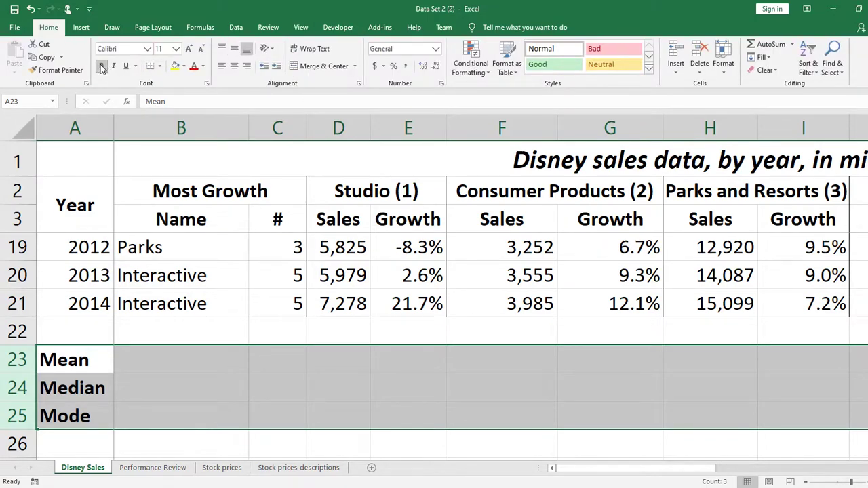
key("ctrl+b")
key("ctrl+b")
key("ctrl+b")
key("ctrl+b")
left_click(408, 360)
left_click(342, 367)
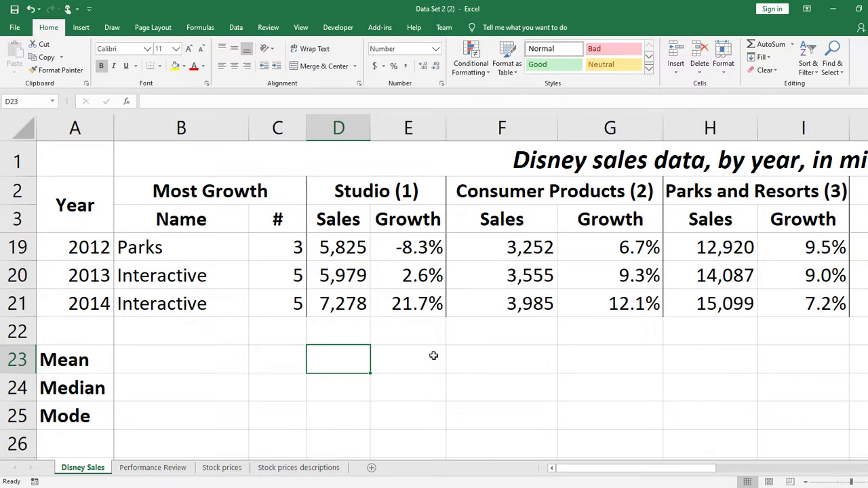
Begin a formula in D23, try the function name mean, and clear that name while keeping the equals sign
type("=")
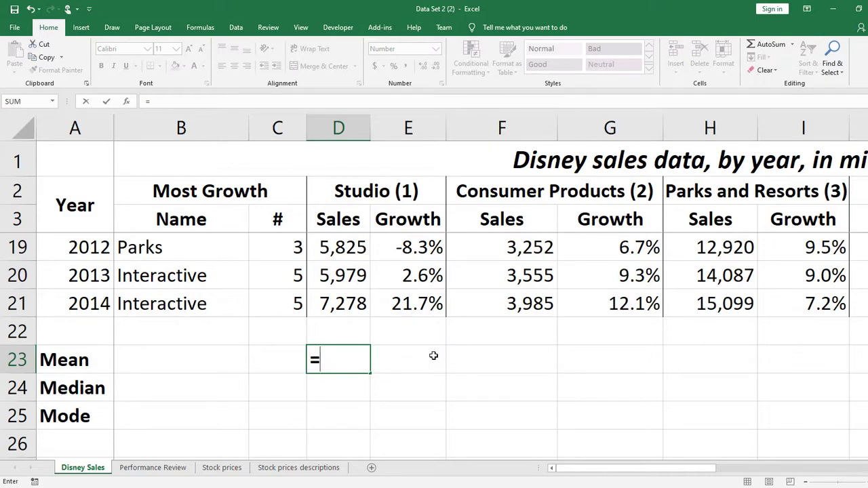
type("mean")
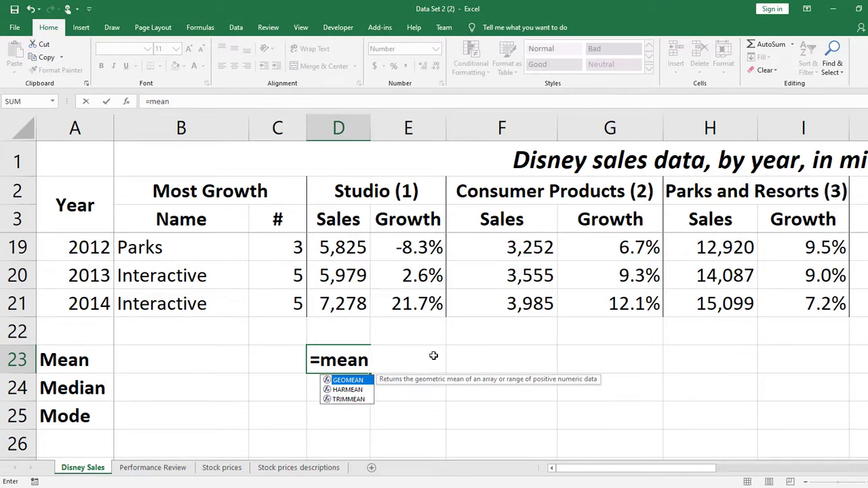
key("BackSpace")
key("BackSpace")
key("BackSpace")
key("BackSpace")
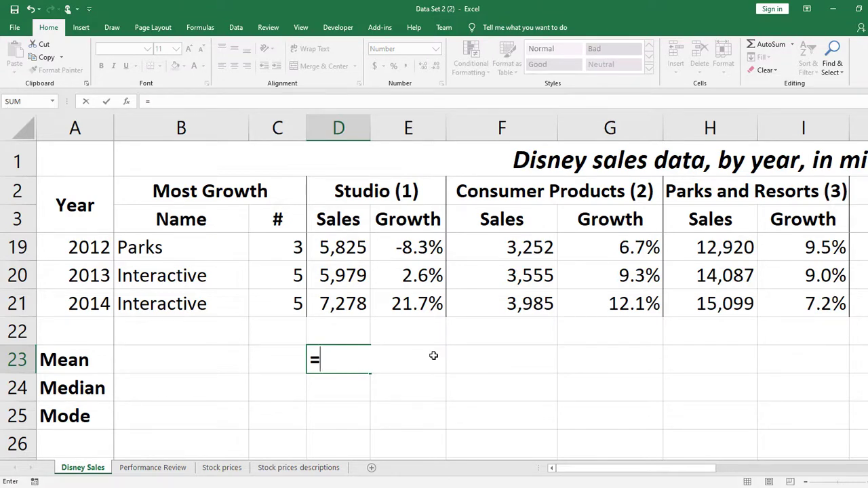
type("average")
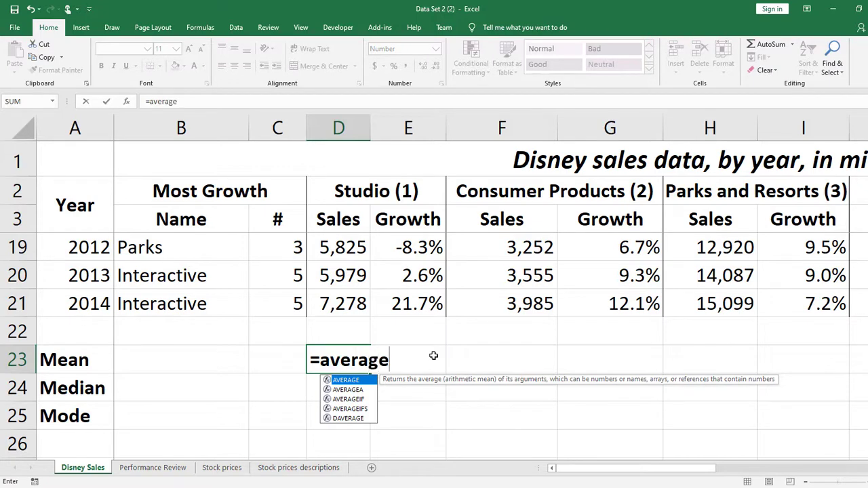
key("Tab")
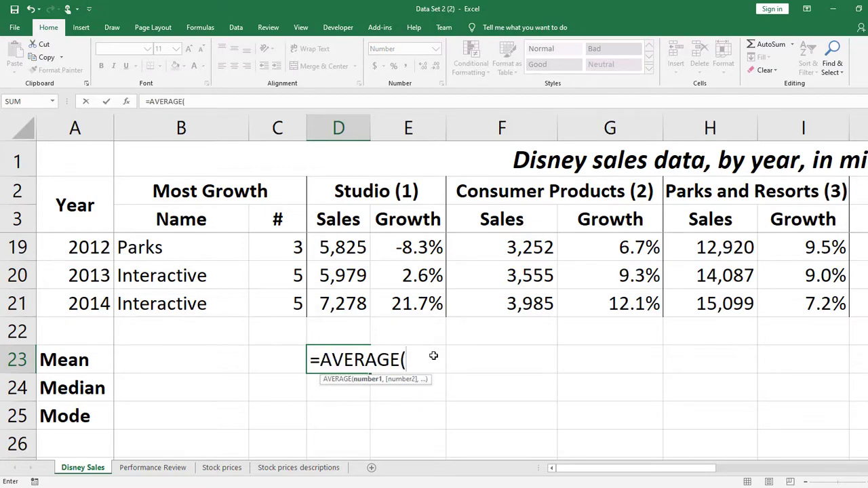
key("BackSpace")
key("BackSpace")
key("BackSpace")
key("BackSpace")
key("BackSpace")
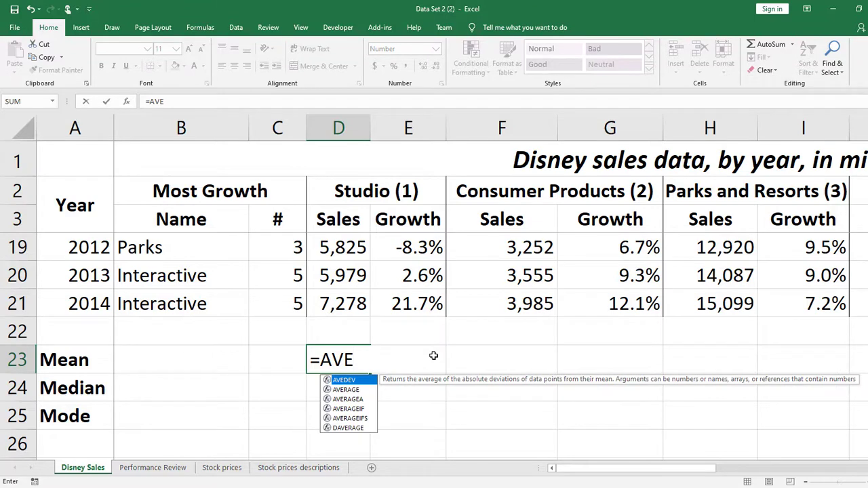
type("r")
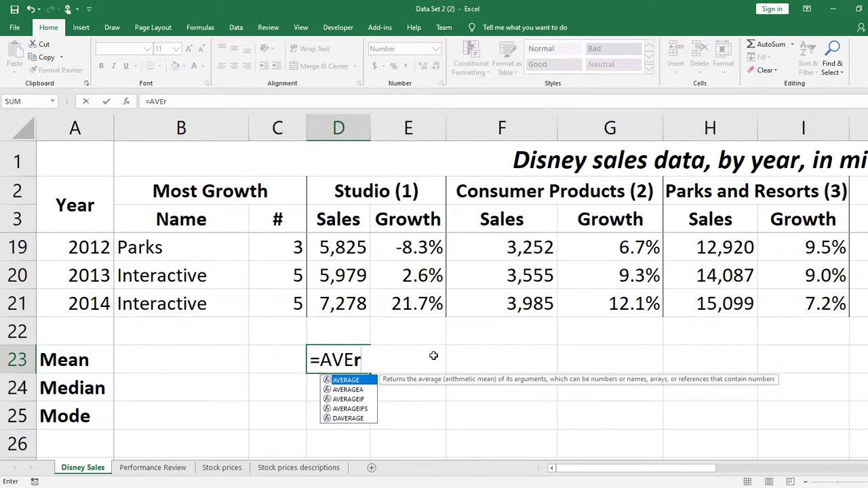
key("Tab")
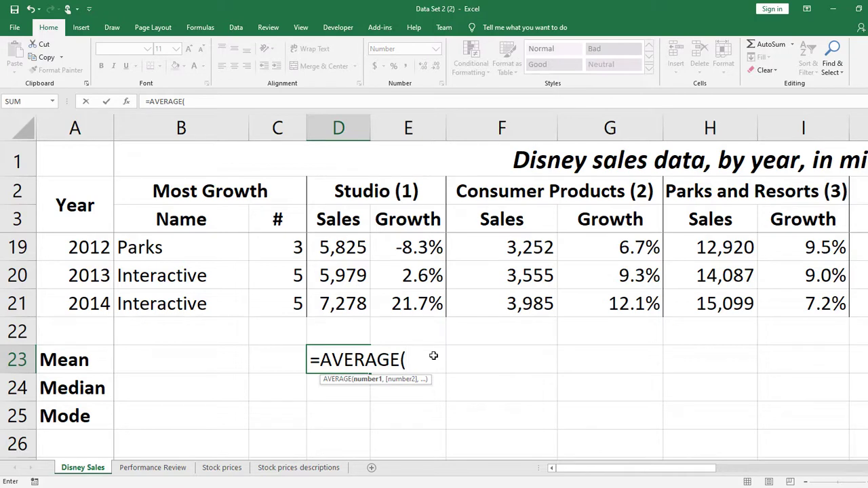
key("BackSpace")
key("BackSpace")
key("BackSpace")
key("BackSpace")
key("BackSpace")
key("BackSpace")
key("BackSpace")
key("BackSpace")
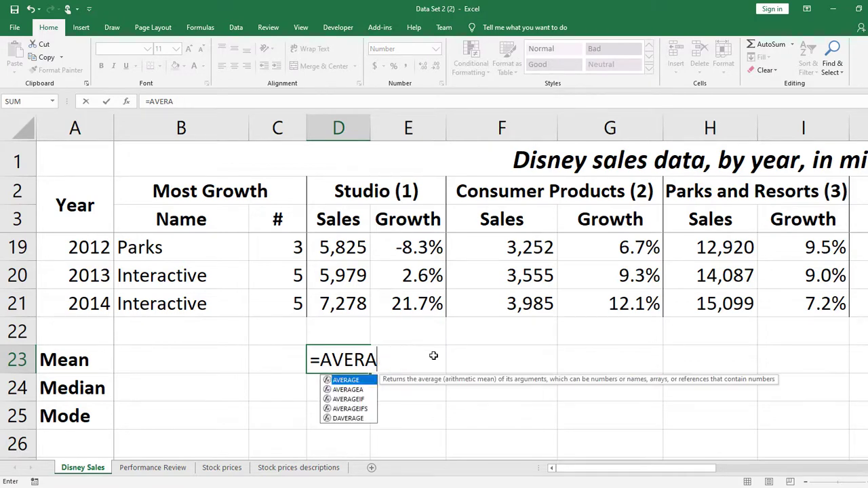
Complete the formula in D23 with the AVERAGE function over the Studio Sales range D4:D21
type("aver")
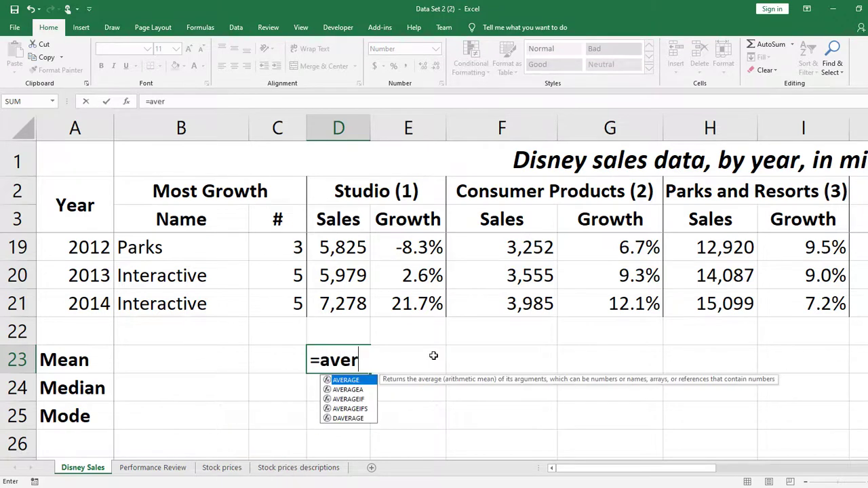
type("=")
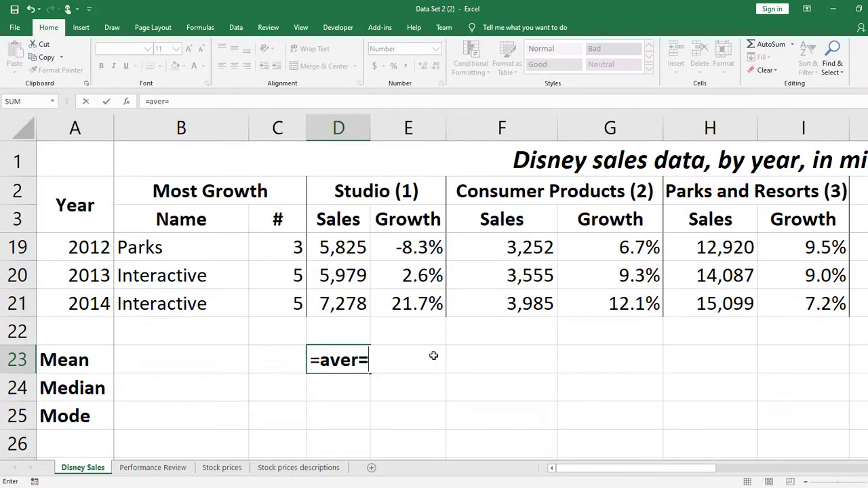
key("BackSpace")
type("(")
key("BackSpace")
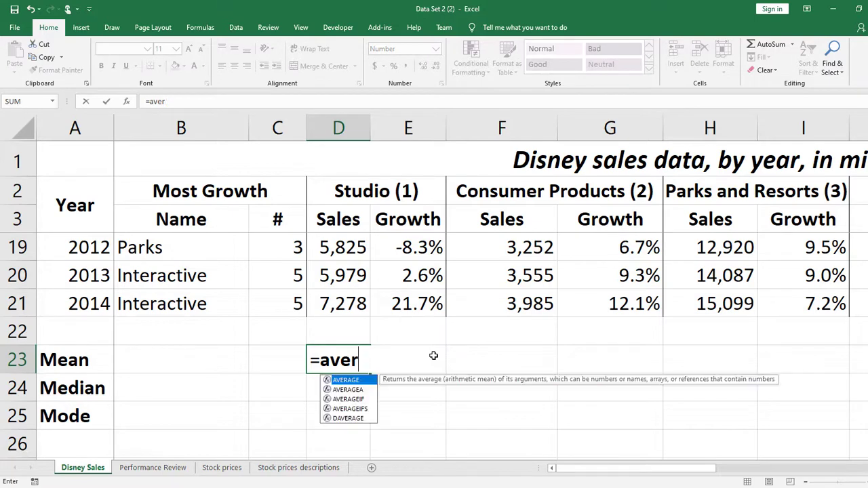
key("Tab")
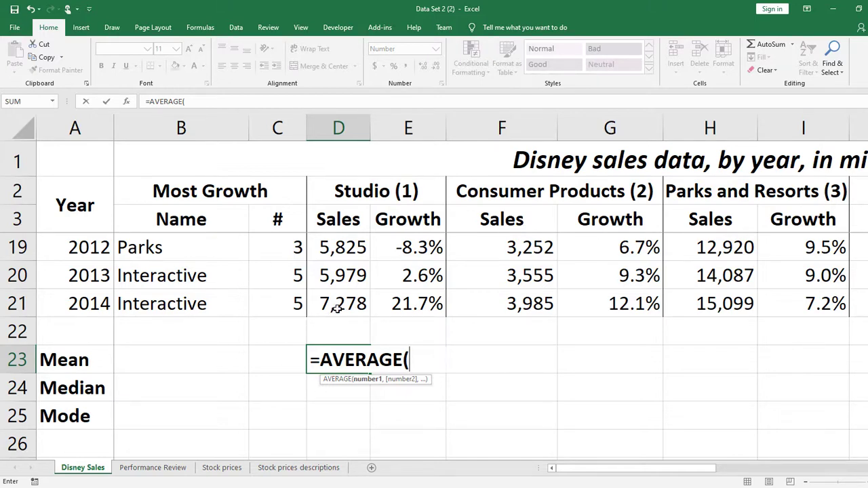
left_click_drag(335, 304, 341, 251)
scroll(508, 293, "down", 9)
scroll(507, 294, "up", 5)
scroll(560, 248, "down", 1)
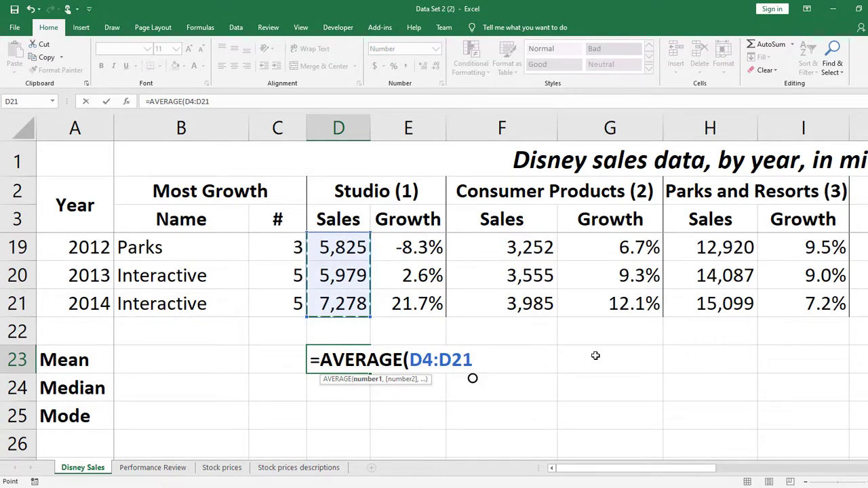
key("Return")
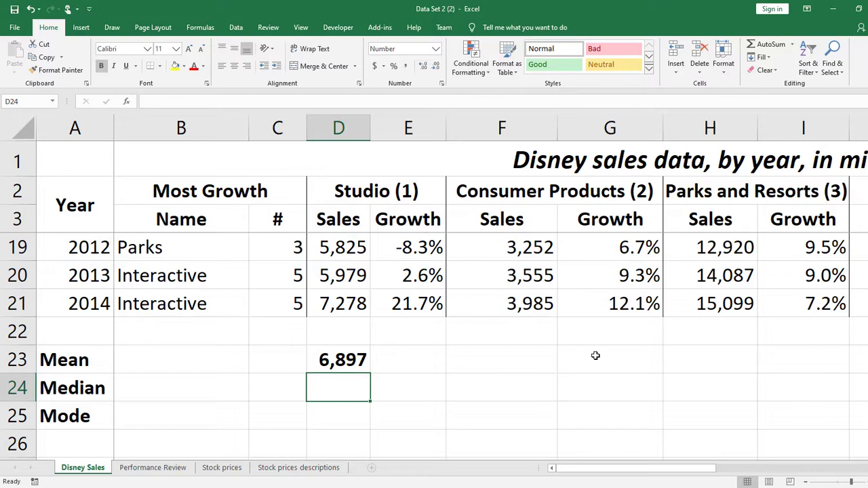
Calculate the median of the Studio Sales range D4:D21 in cell D24 with the MEDIAN function
type("=med")
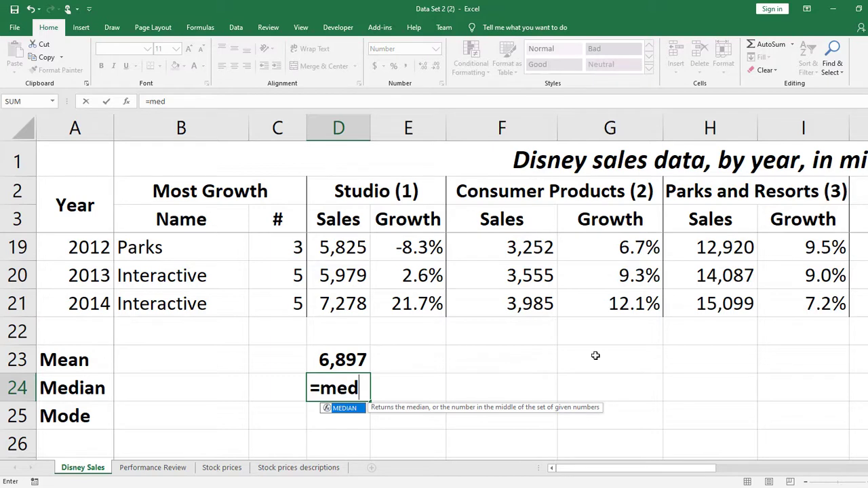
key("Tab")
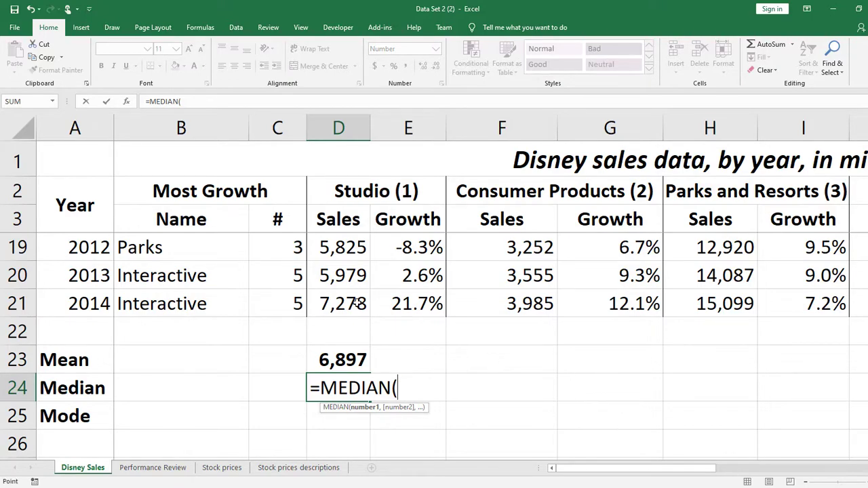
left_click_drag(356, 303, 370, 247)
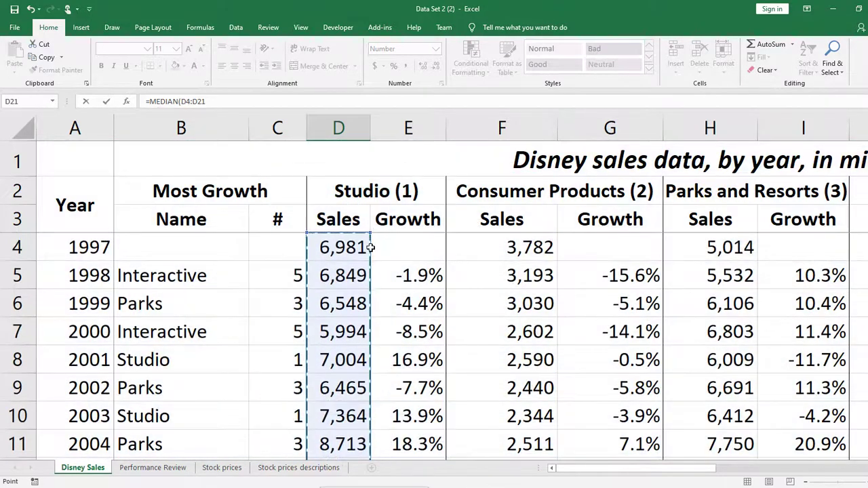
key("Return")
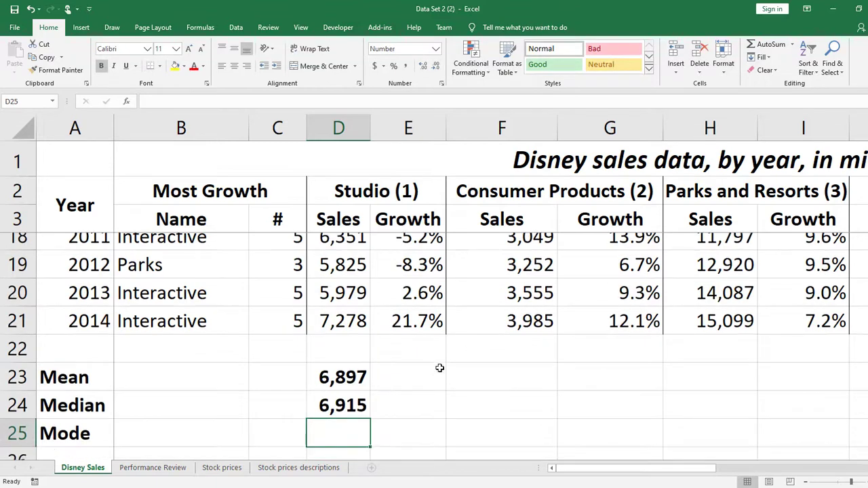
Calculate the mode of the Studio Sales range D4:D21 in cell D25 with the MODE.SNGL function
scroll(442, 359, "down", 1)
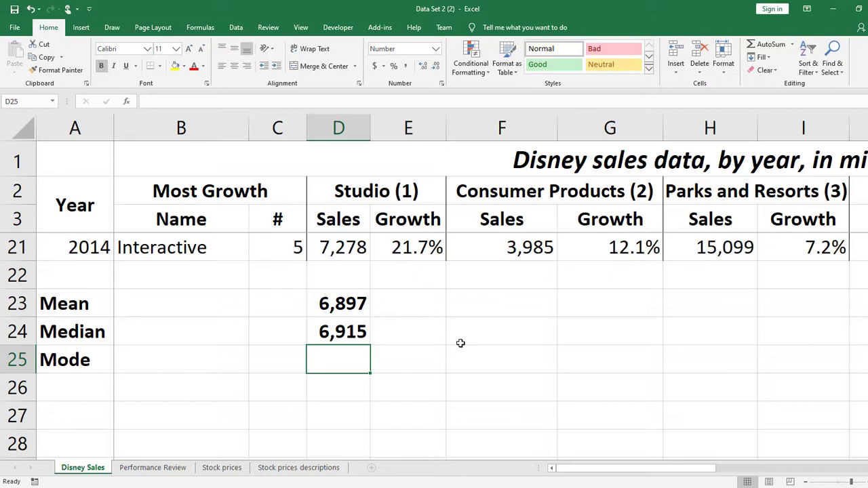
type("=")
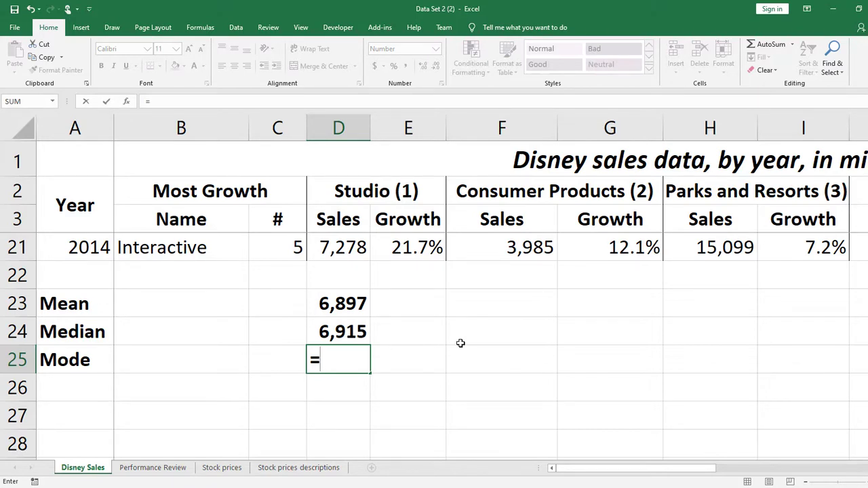
type("mod")
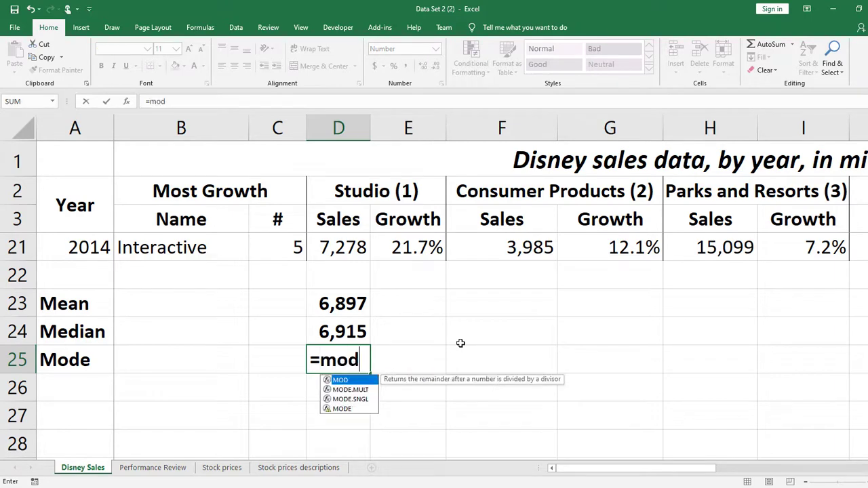
type("e")
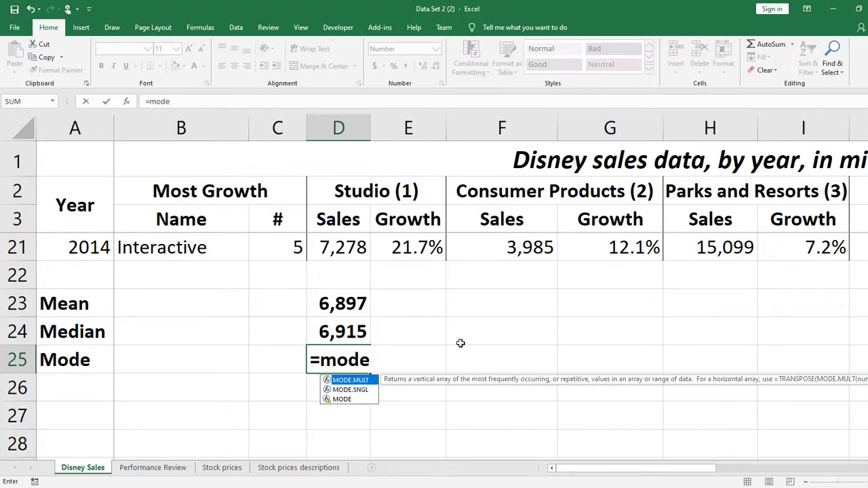
key("Down")
key("Down")
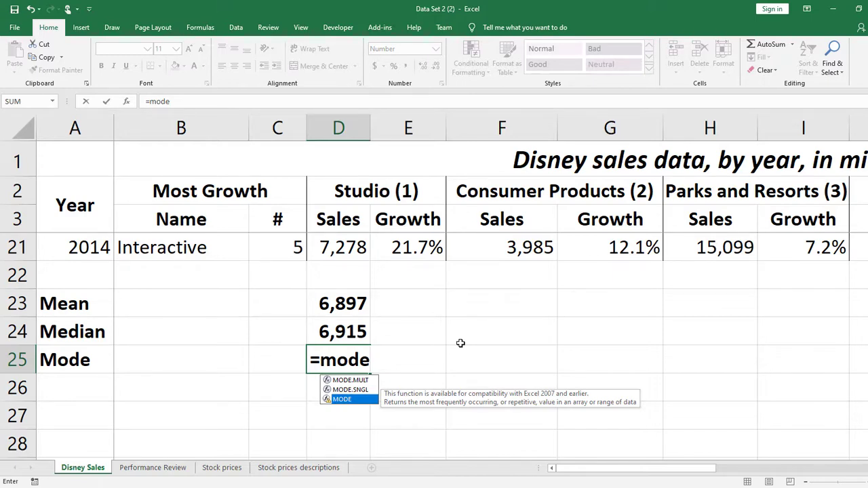
key("Up")
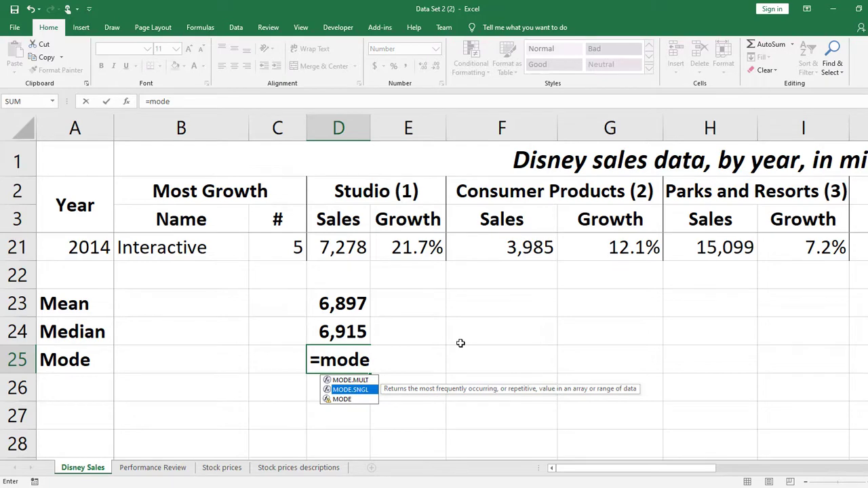
key("Tab")
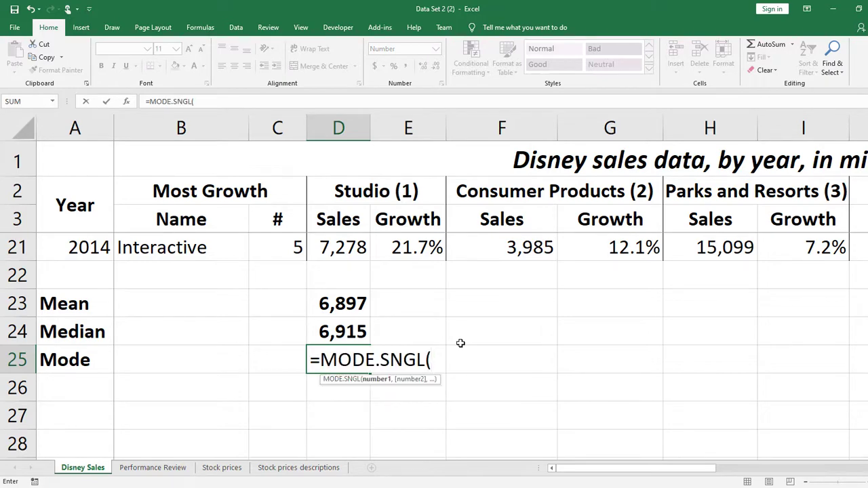
mouse_move(339, 254)
left_mouse_down()
mouse_move(337, 219)
mouse_move(326, 219)
mouse_move(333, 247)
left_mouse_up()
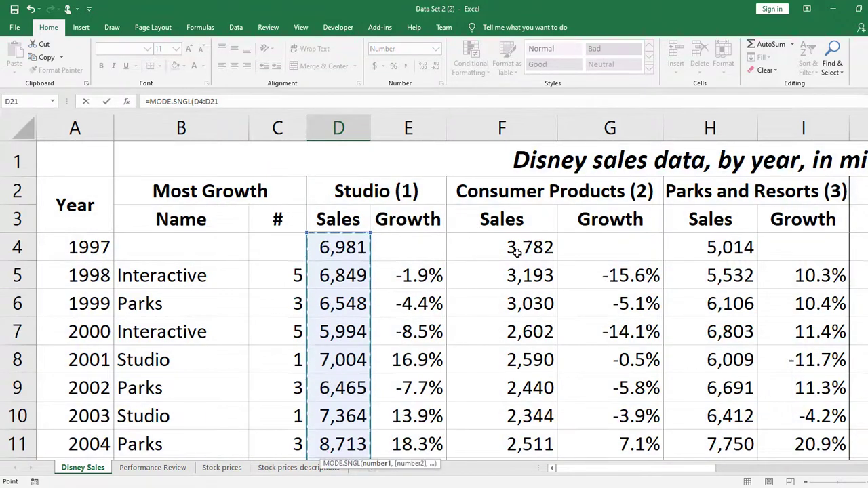
scroll(517, 250, "down", 5)
key("Return")
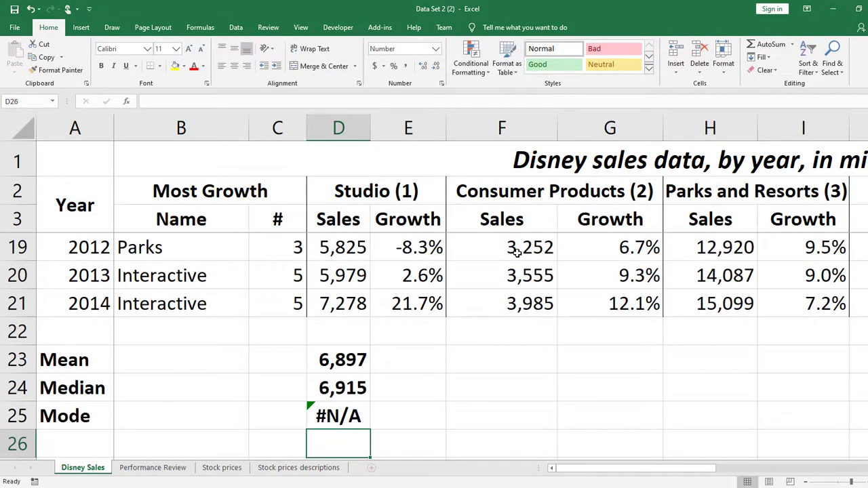
Examine the Mode row and the Most Growth names and numbers in columns B and C for repeated values
scroll(546, 265, "down", 2)
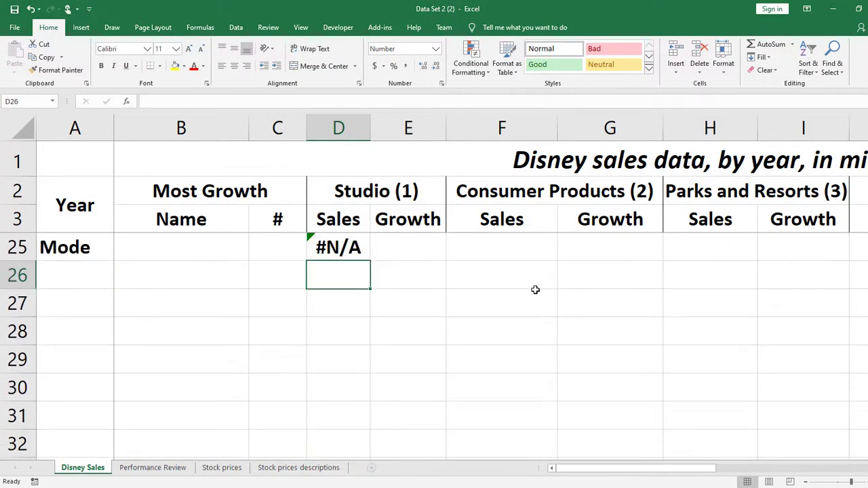
scroll(535, 299, "up", 1)
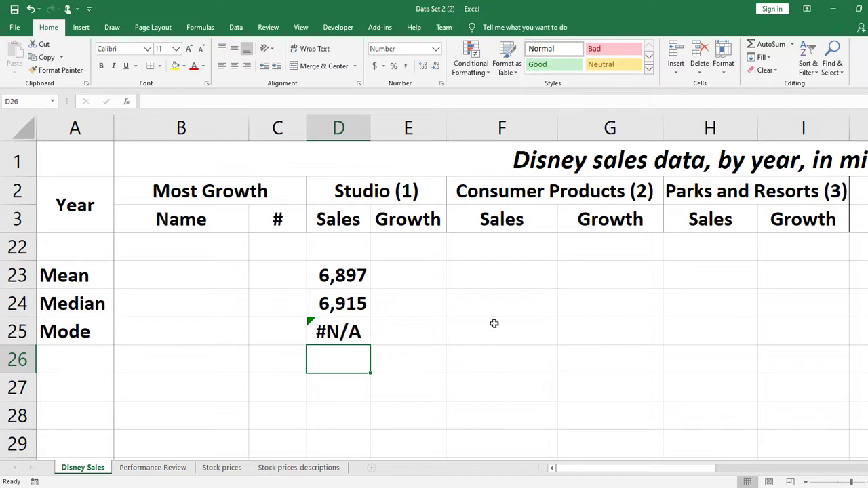
scroll(417, 369, "up", 6)
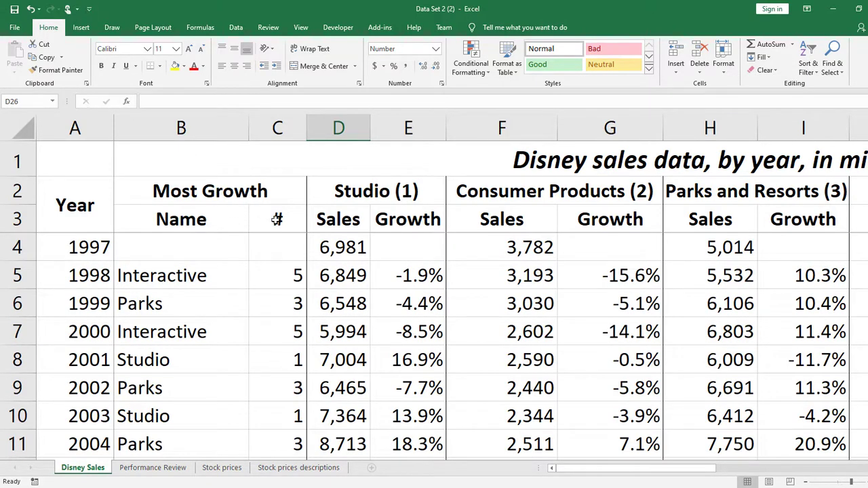
left_click(233, 275)
left_click(271, 275)
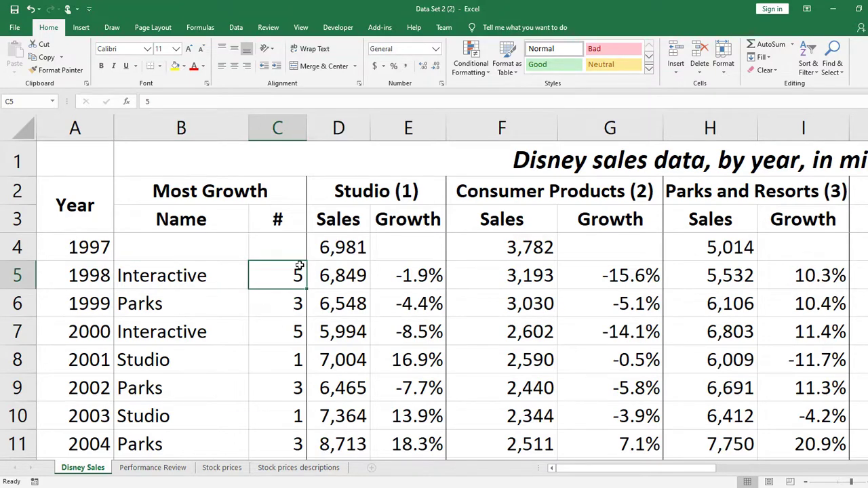
scroll(282, 273, "down", 3)
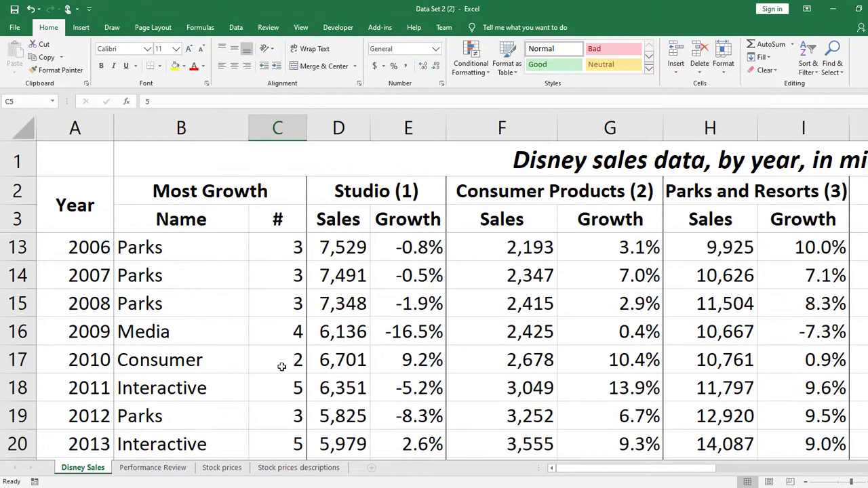
scroll(280, 366, "down", 1)
scroll(257, 364, "up", 4)
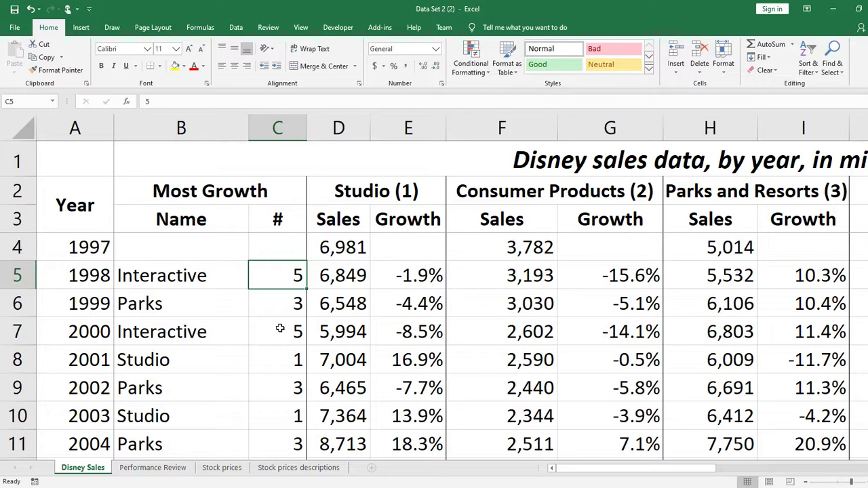
scroll(282, 312, "down", 3)
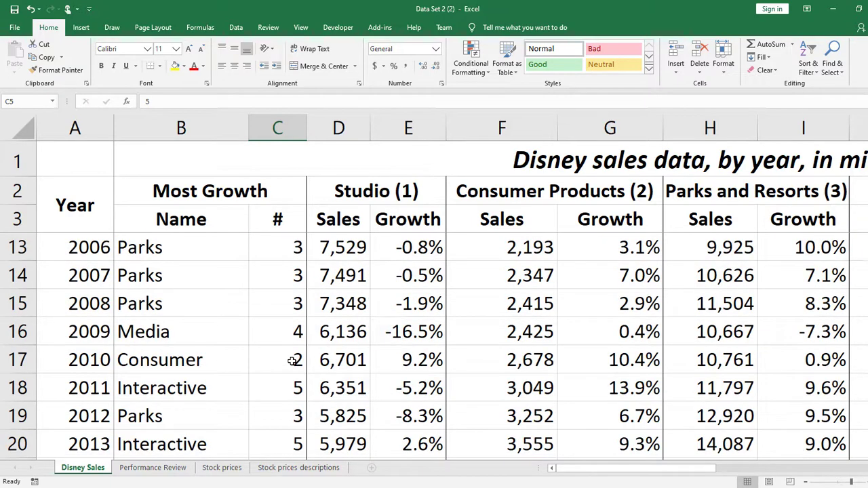
Copy the MODE.SNGL formula from D25 into C25 for the Most Growth numbers C4:C21 and clear D25
scroll(292, 361, "down", 1)
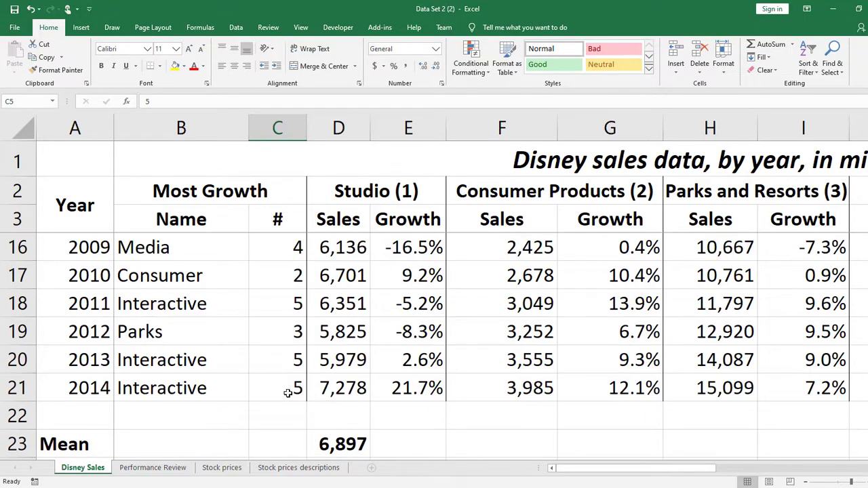
scroll(288, 394, "down", 1)
left_click(339, 416)
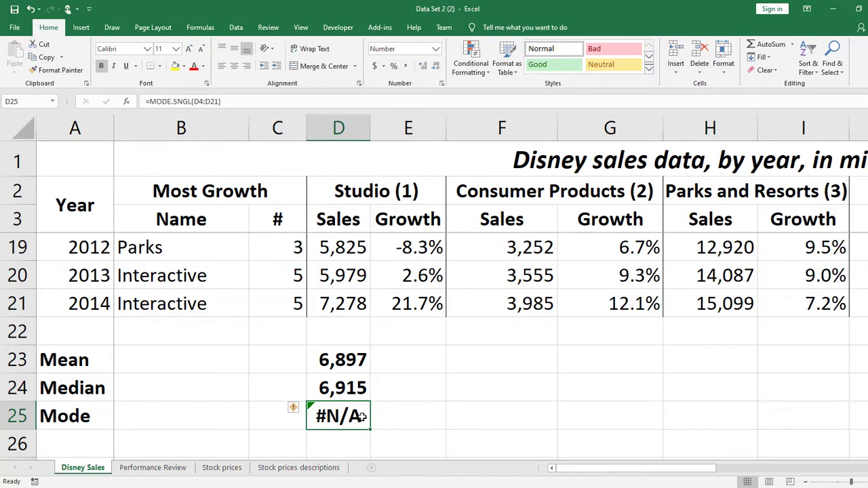
key("ctrl+c")
key("Left")
key("ctrl+v")
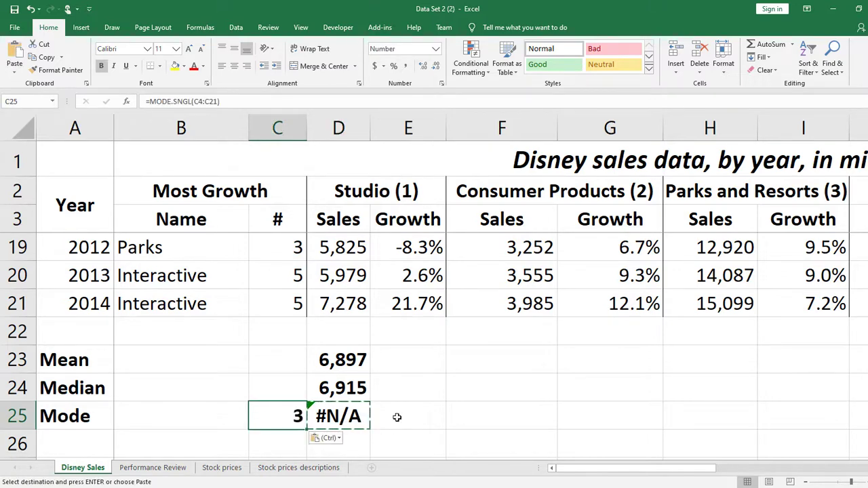
key("Right")
key("Escape")
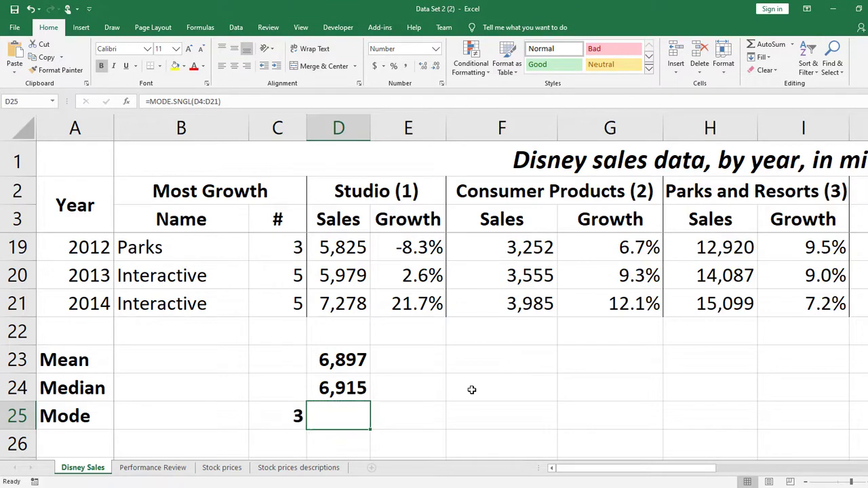
Try to get the mode of the Most Growth names by copying the C25 formula into B25, and undo the paste
left_click(299, 416)
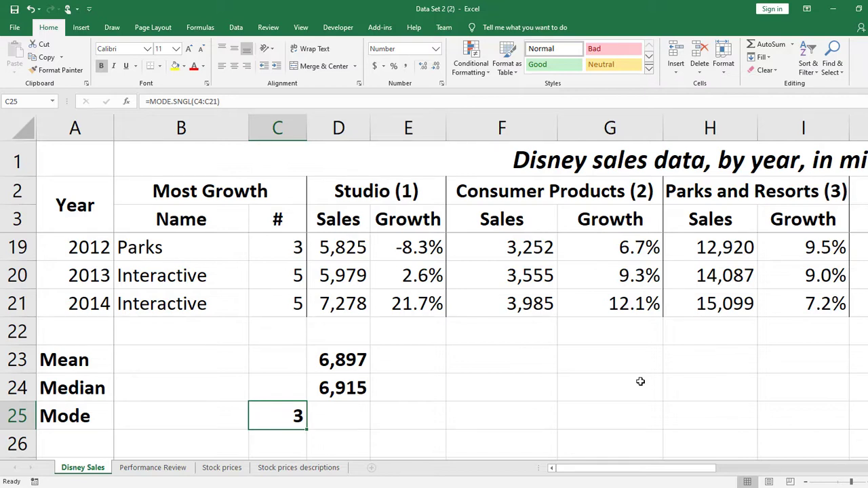
key("ctrl+c")
key("Left")
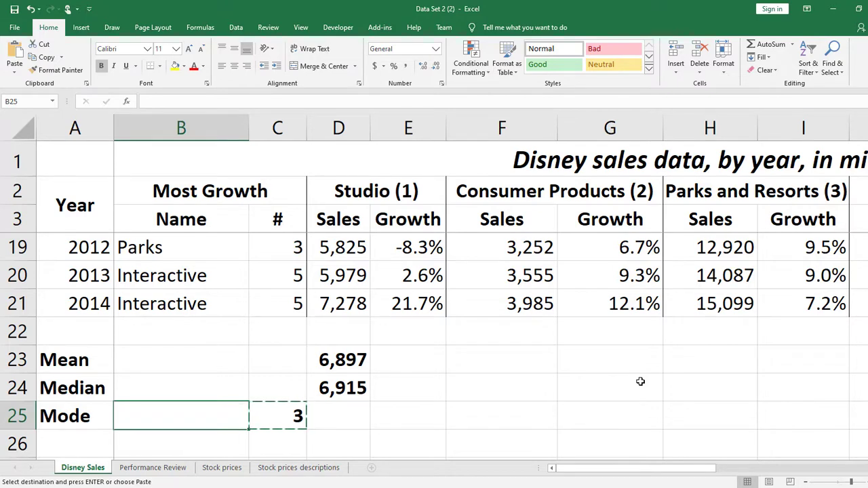
key("ctrl+v")
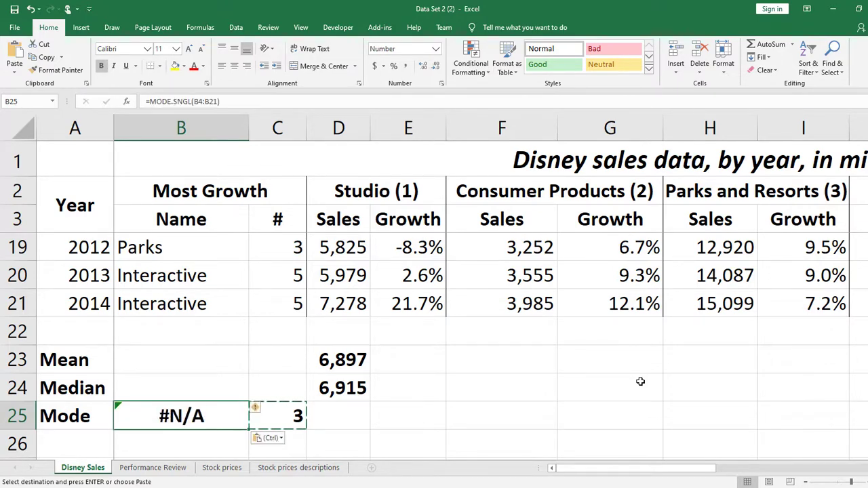
key("Return")
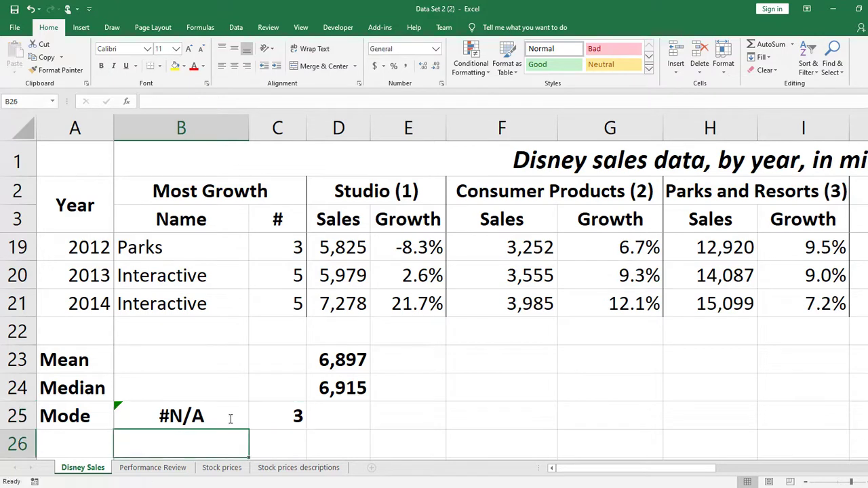
key("ctrl+z")
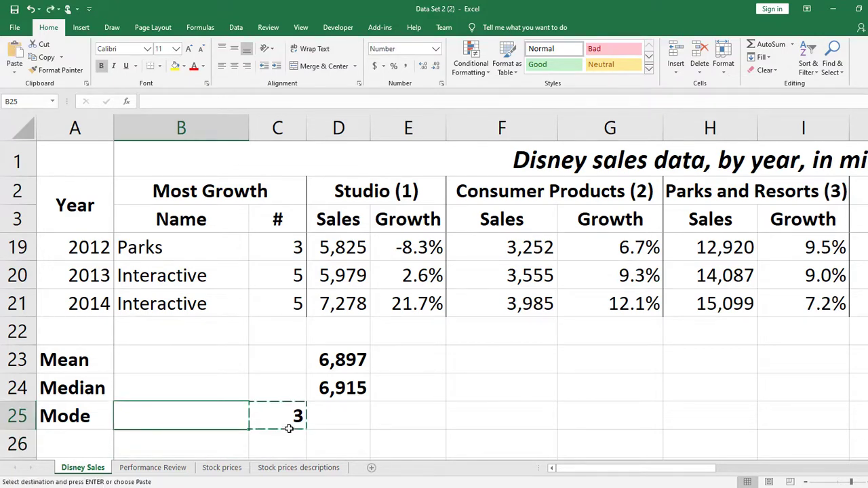
double_click(297, 420)
key("Return")
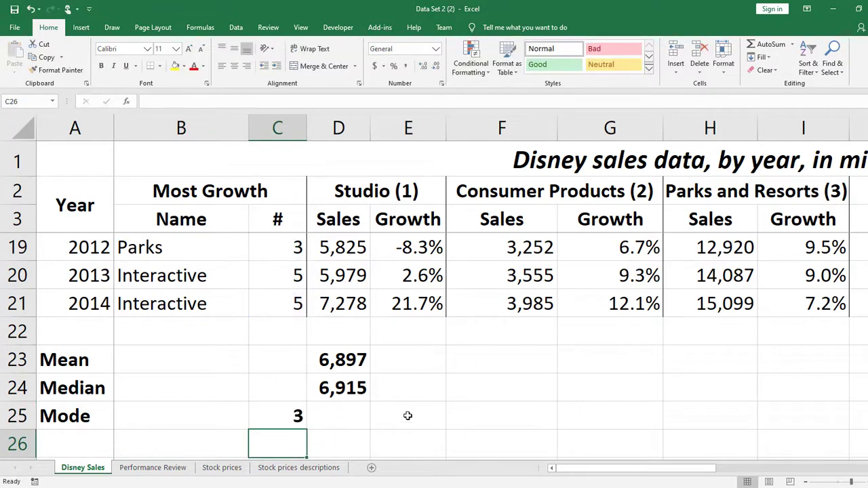
Examine the mode in C25, the Studio mean and median, and the mean and median cells below the other segments' Sales columns
left_click(297, 416)
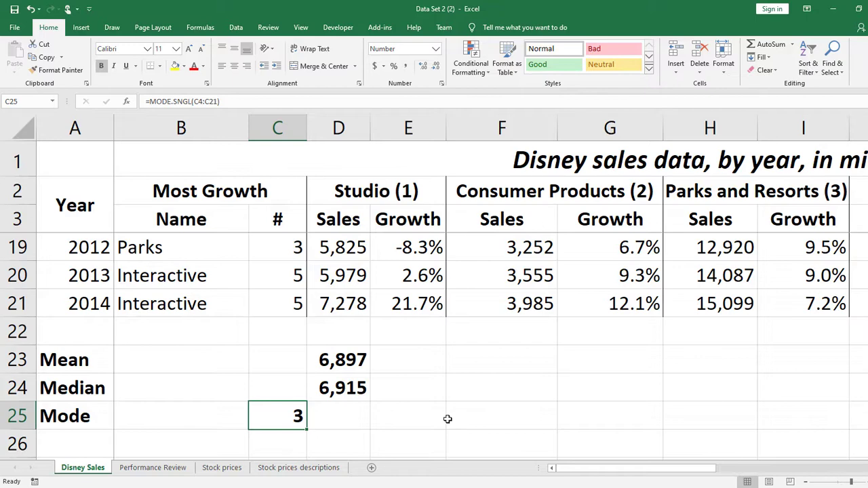
mouse_move(573, 468)
left_mouse_down()
mouse_move(767, 484)
mouse_move(571, 478)
left_mouse_up()
left_click(338, 352)
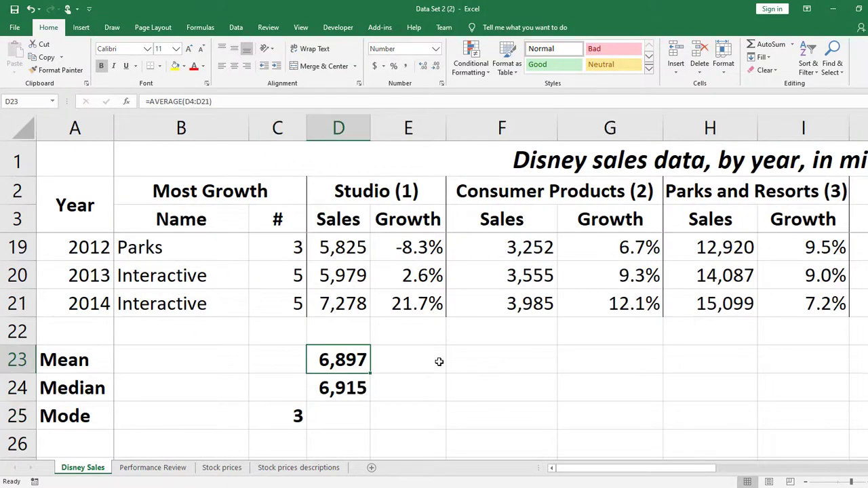
left_click(442, 360)
left_click(475, 363)
mouse_move(644, 472)
left_mouse_down()
mouse_move(668, 471)
mouse_move(644, 471)
left_mouse_up()
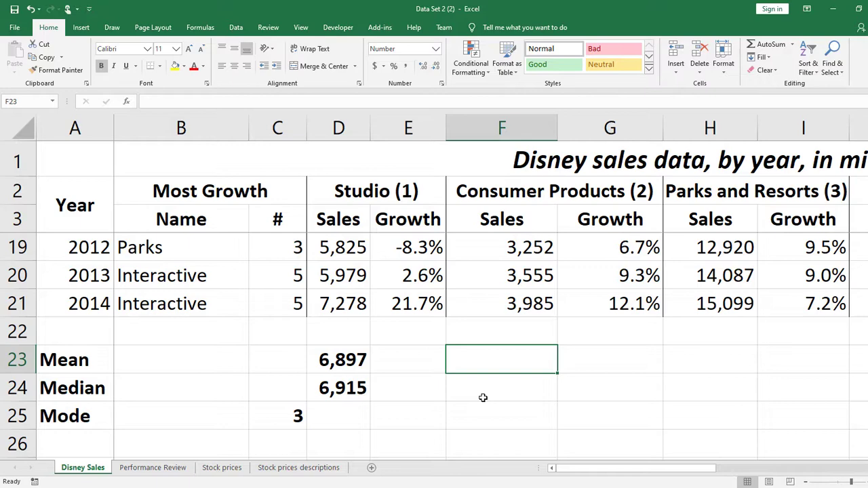
key("Right")
key("Right")
key("Right")
key("Right")
key("Right")
key("Right")
key("Right")
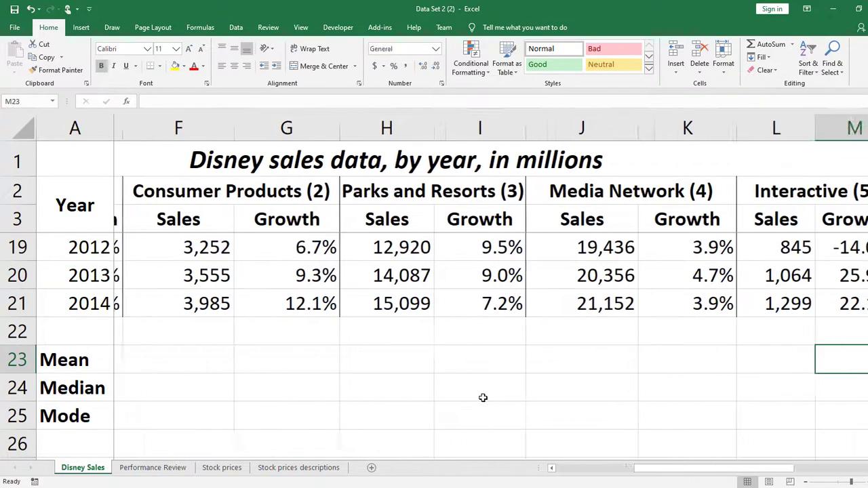
key("Right")
key("Right")
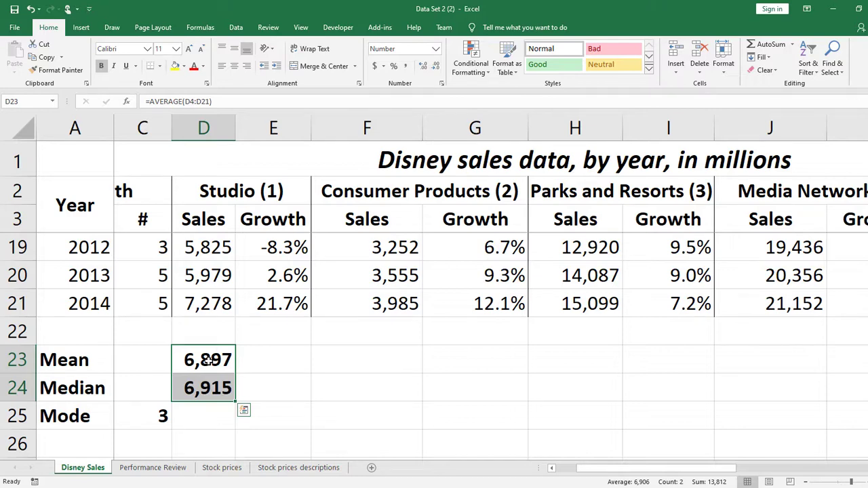
left_click(208, 363)
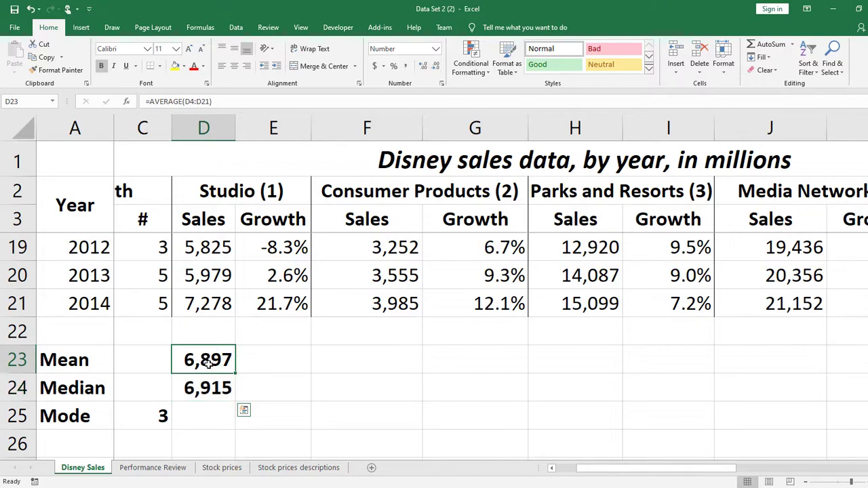
left_click_drag(208, 363, 207, 385)
left_click_drag(405, 358, 404, 386)
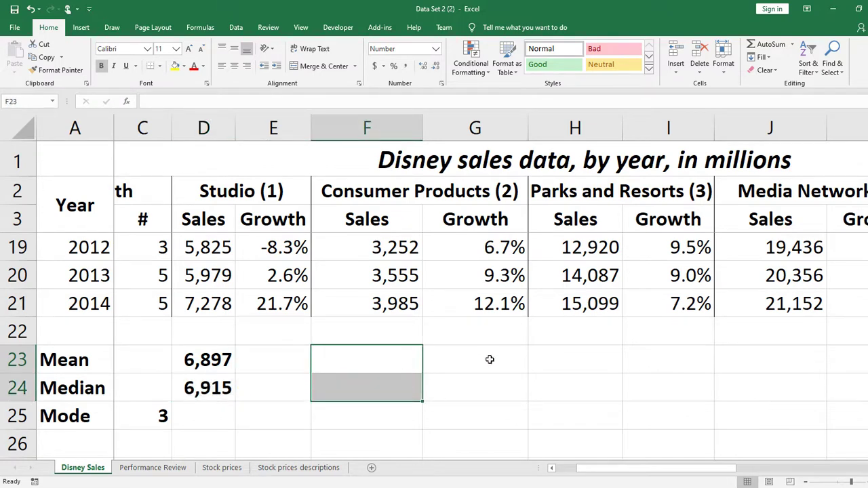
left_click_drag(610, 362, 606, 387)
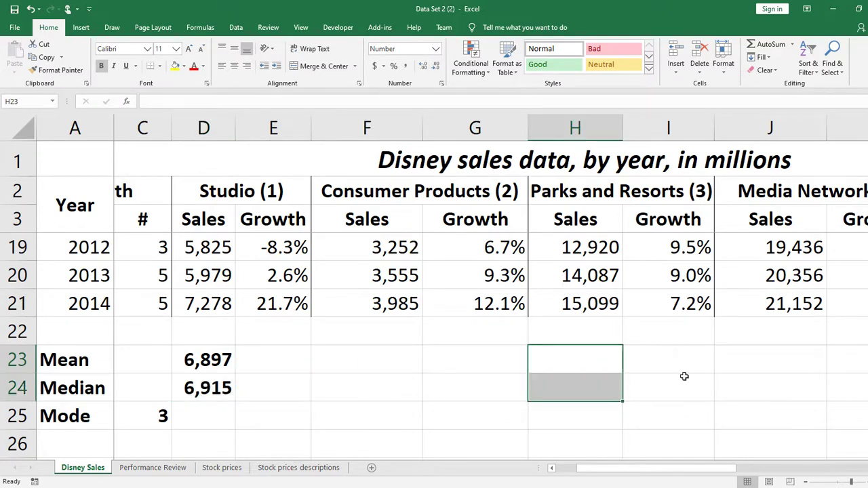
left_click_drag(765, 363, 764, 396)
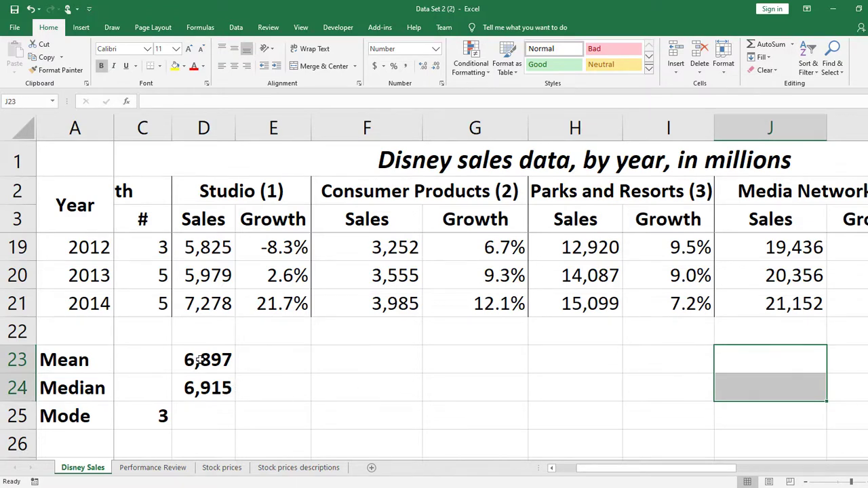
Copy the mean and median formulas in D23:D24 to F23:F24, H23:H24 and J23:J24
left_click_drag(194, 360, 200, 389)
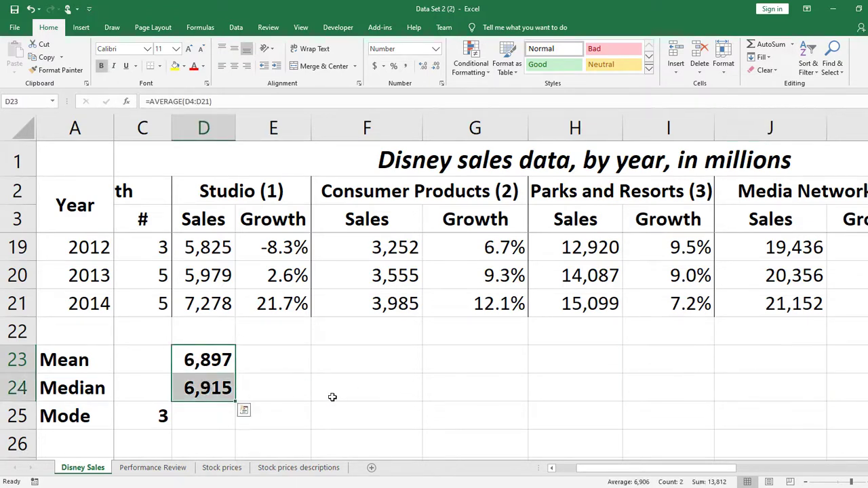
key("ctrl+c")
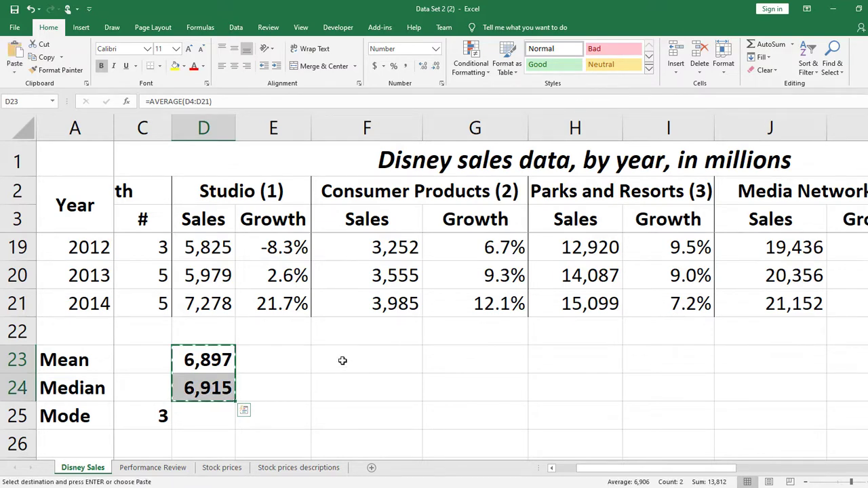
left_click(343, 352)
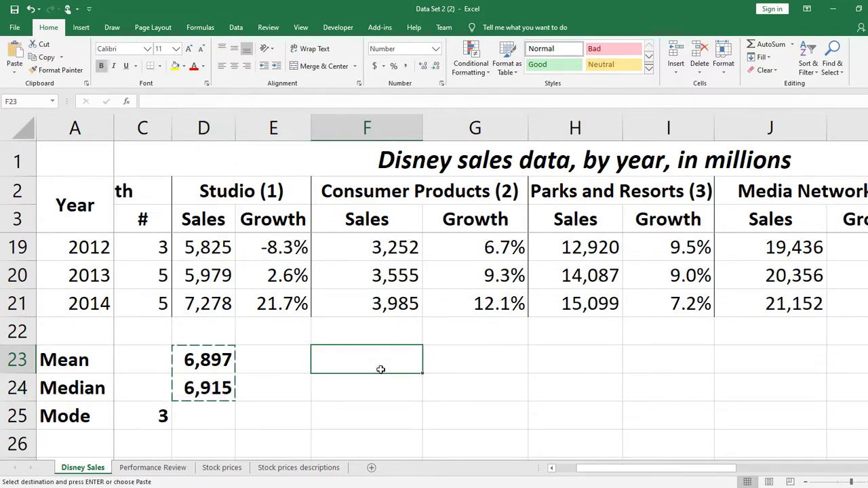
left_click_drag(379, 368, 381, 382)
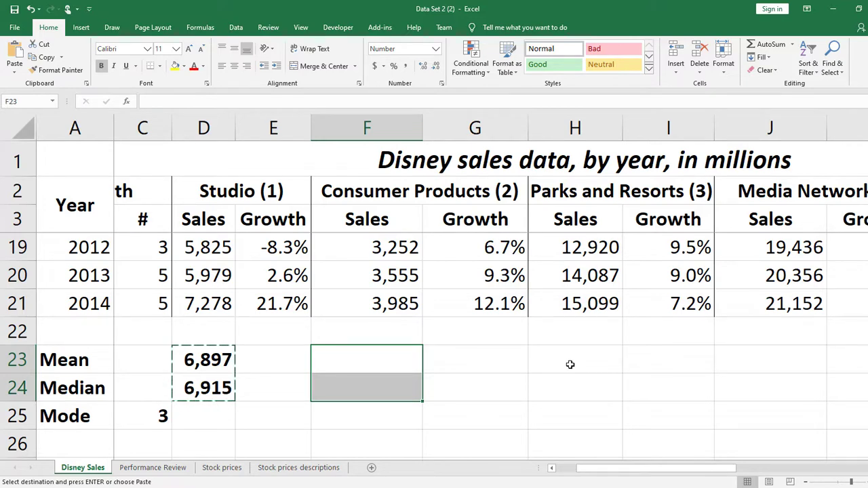
left_click_drag(571, 364, 572, 382)
left_click_drag(740, 365, 744, 380)
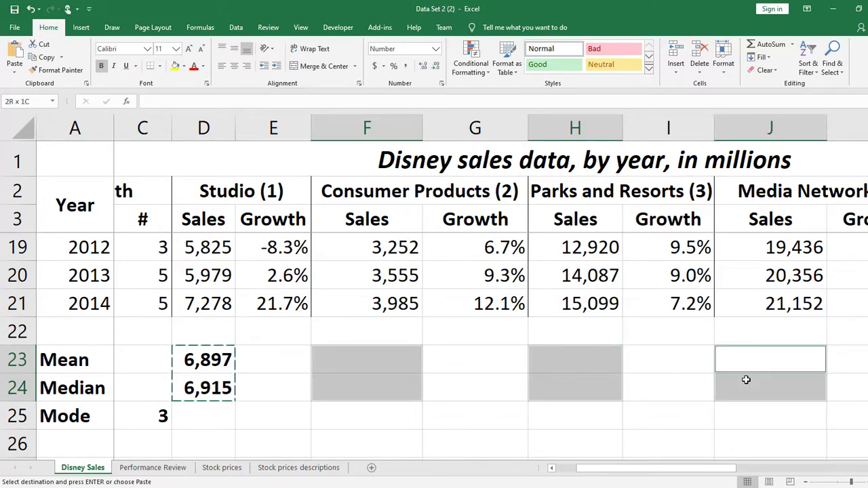
key("Return")
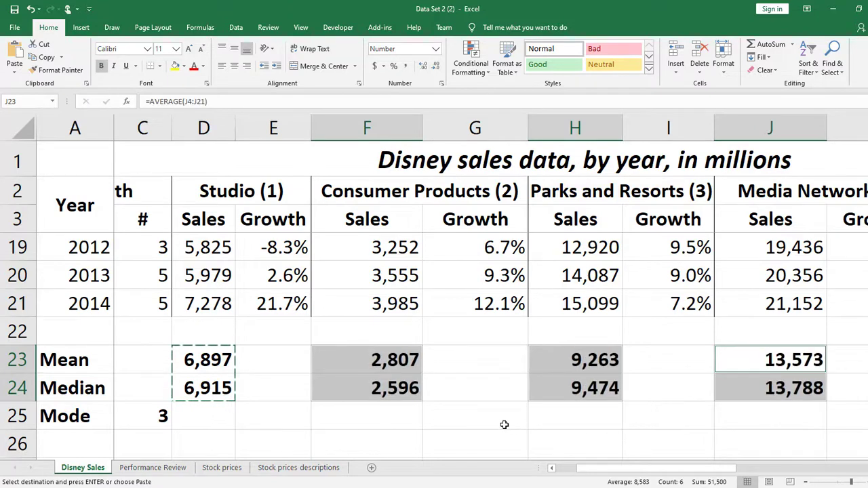
Check the range used by the AVERAGE formula in F23 and clear the pasted formulas from F23:J24
left_click(466, 419)
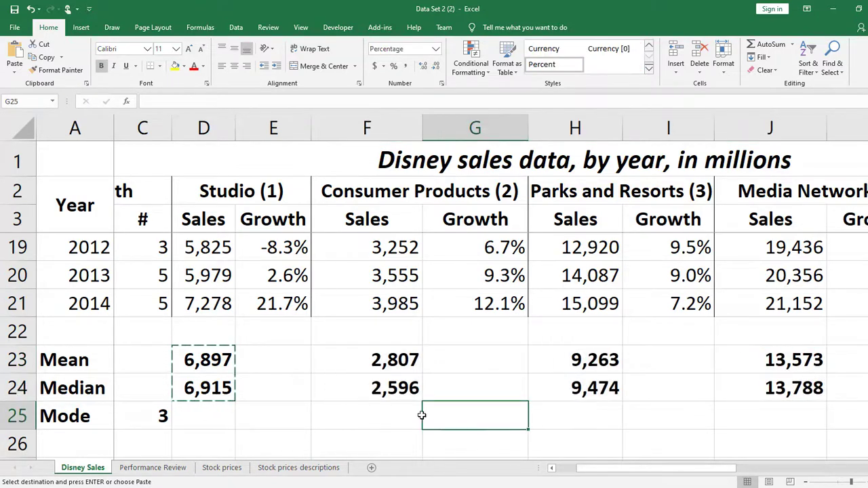
double_click(383, 365)
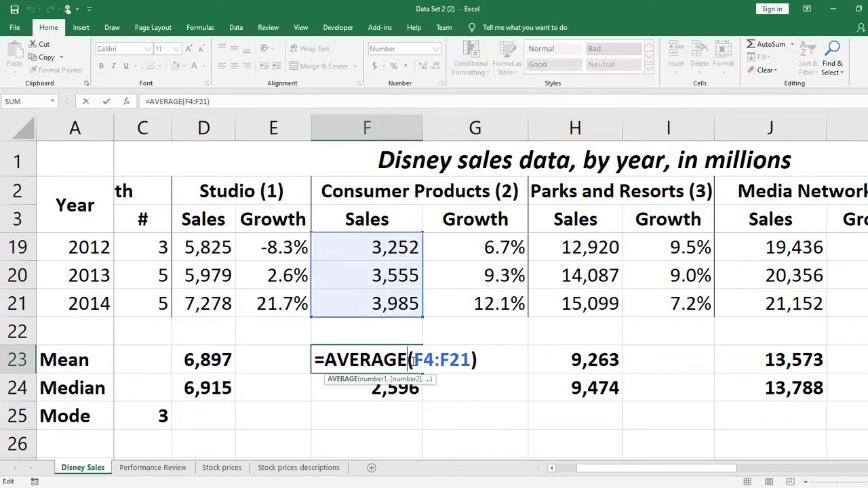
key("Return")
left_click_drag(384, 375, 685, 408)
key("ctrl+z")
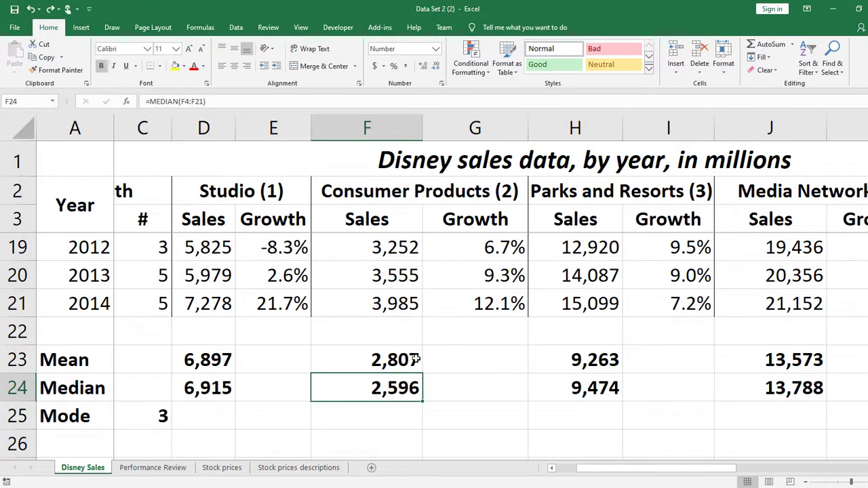
left_click_drag(414, 358, 810, 394)
key("Delete")
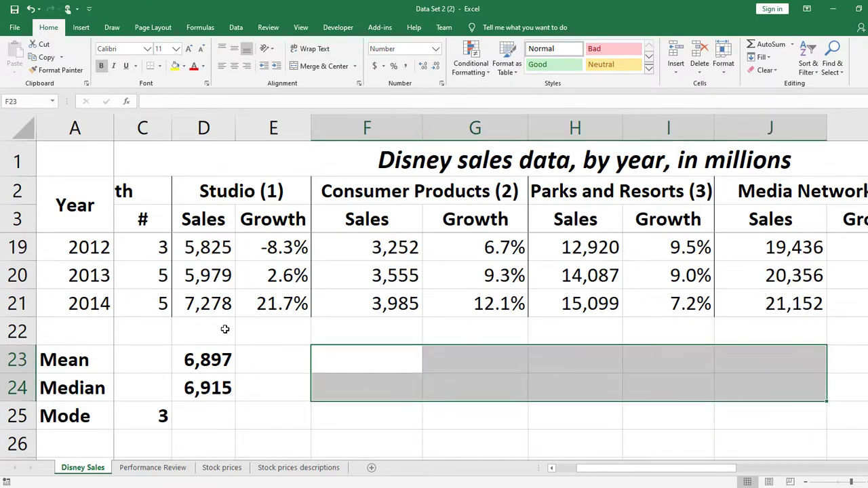
Copy the Studio mean and median formulas in D23:D24 to rows 23 and 24 of Sales columns F, H and J together
left_click_drag(212, 360, 230, 388)
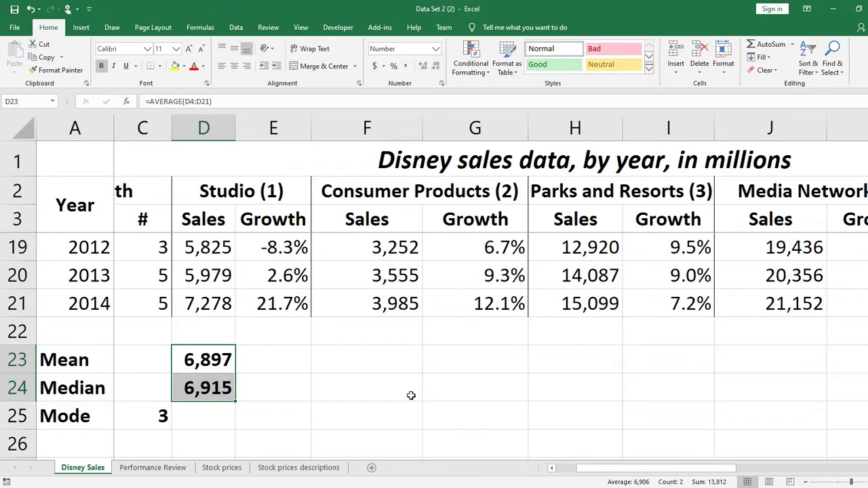
key("ctrl+c")
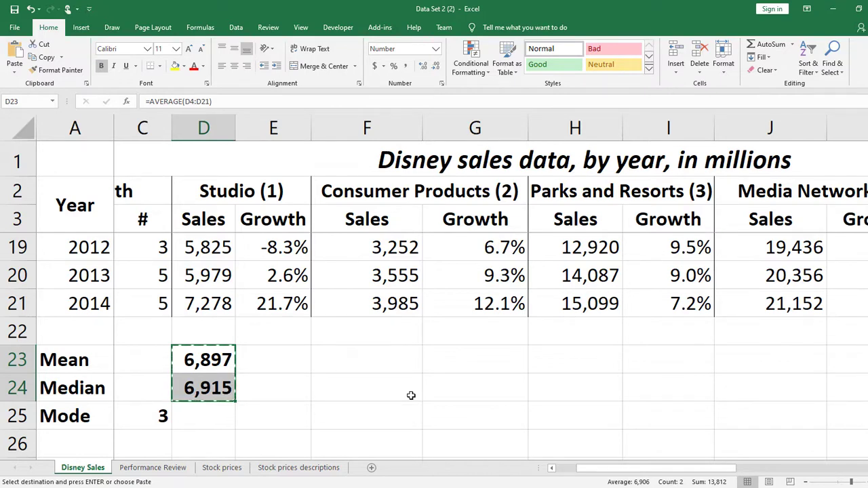
left_click_drag(394, 354, 387, 386)
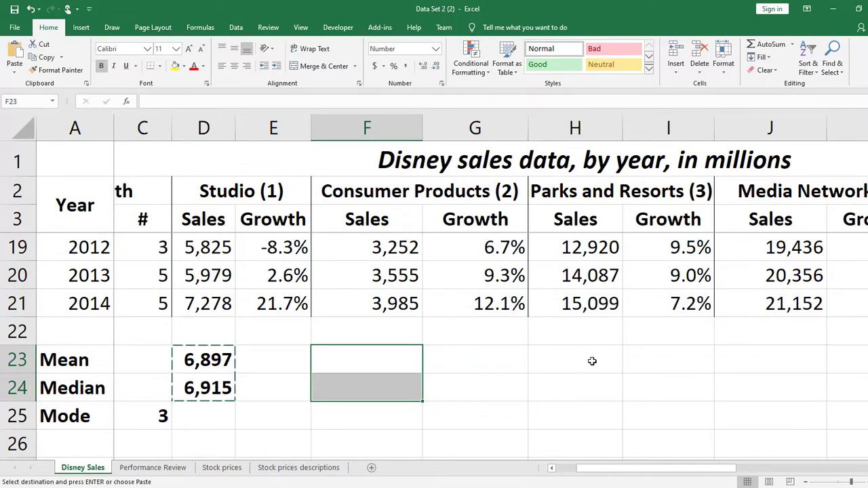
left_click_drag(593, 361, 592, 392)
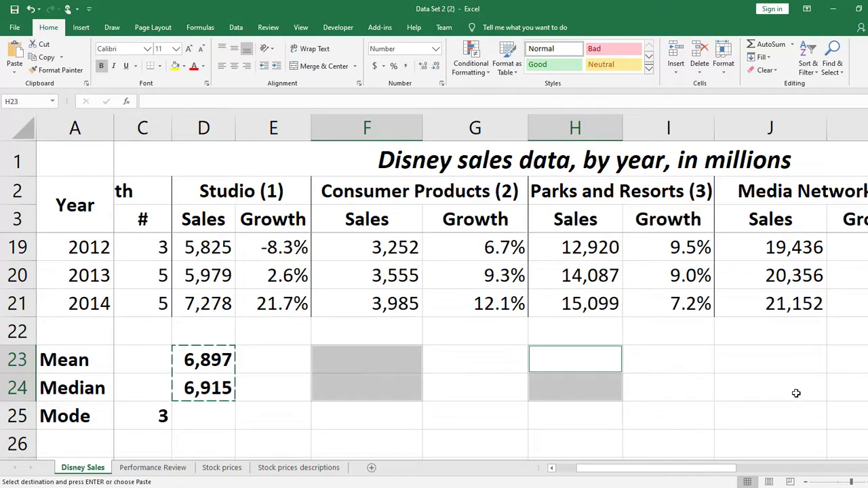
left_click_drag(795, 356, 797, 392)
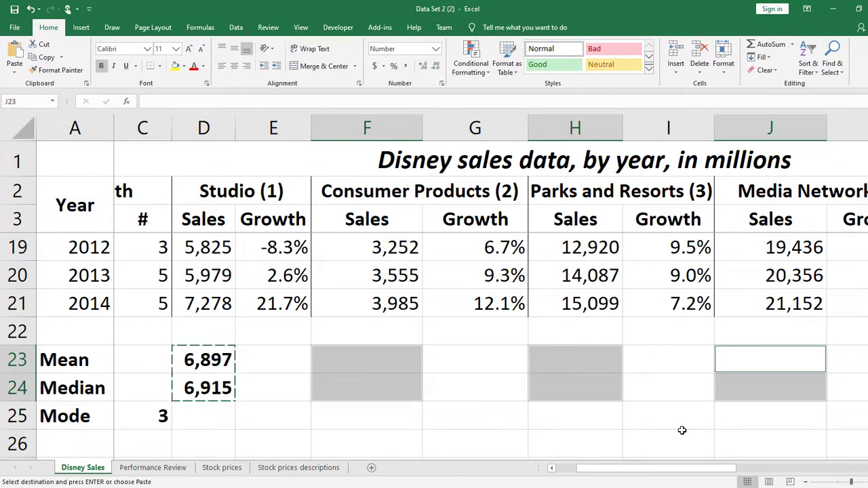
key("ctrl+v")
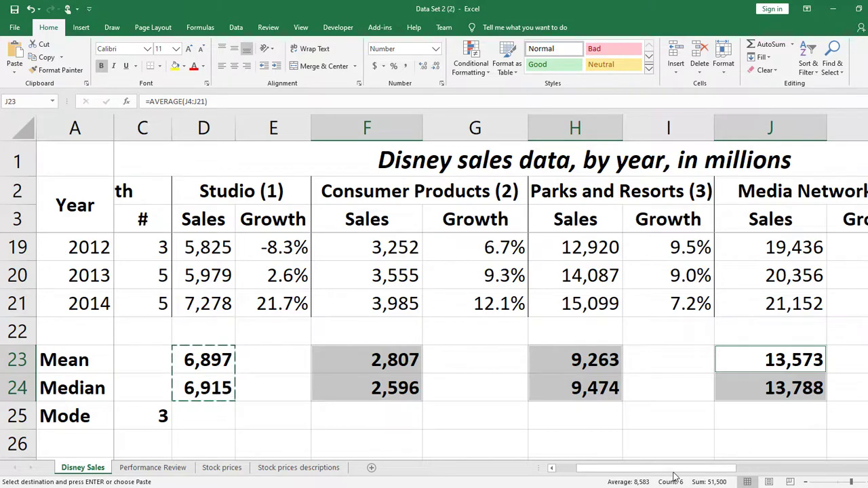
Fill the Studio mean and median together with their blank Growth cells (D23:E24) across rows 23 and 24 through the Total columns
mouse_move(675, 474)
left_mouse_down()
mouse_move(745, 477)
mouse_move(682, 468)
left_mouse_up()
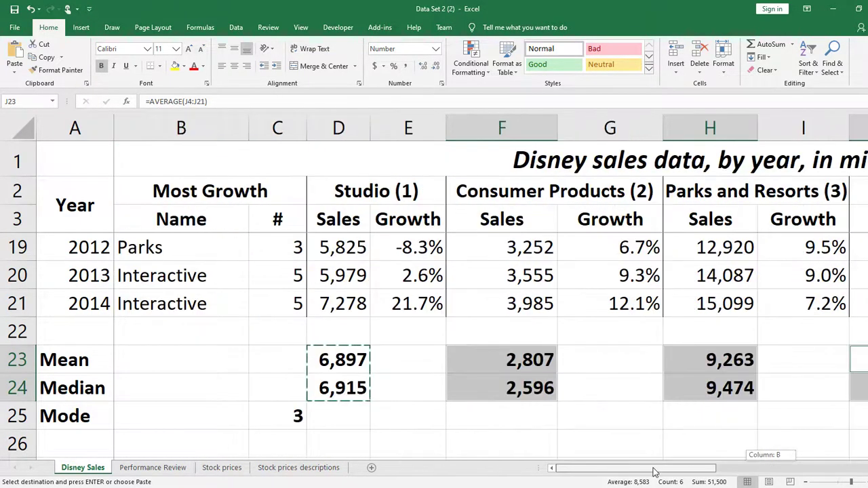
key("Return")
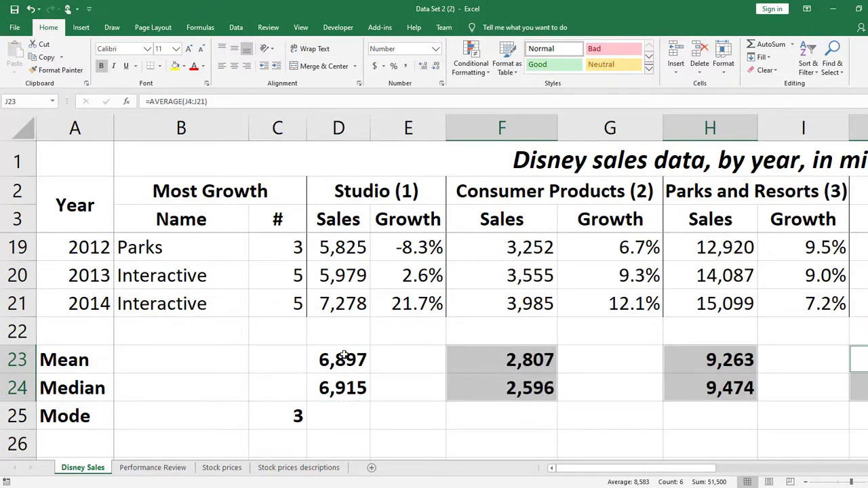
left_click_drag(347, 360, 416, 388)
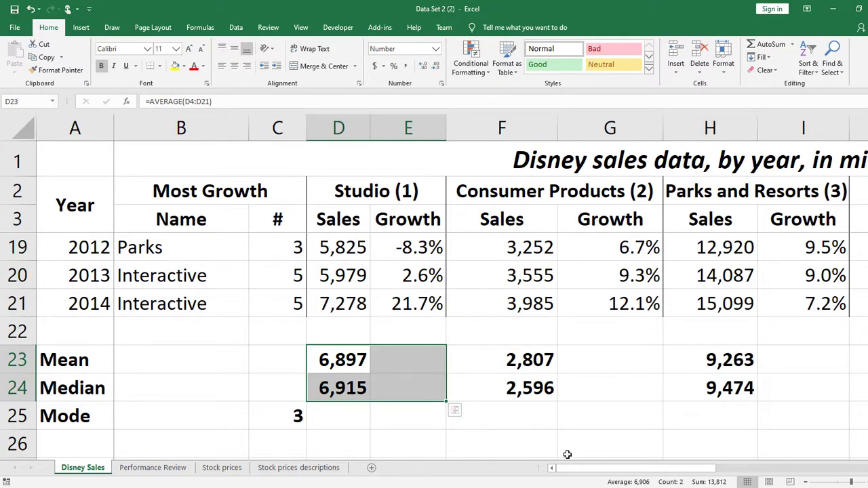
scroll(567, 454, "down", 2)
scroll(591, 456, "up", 1)
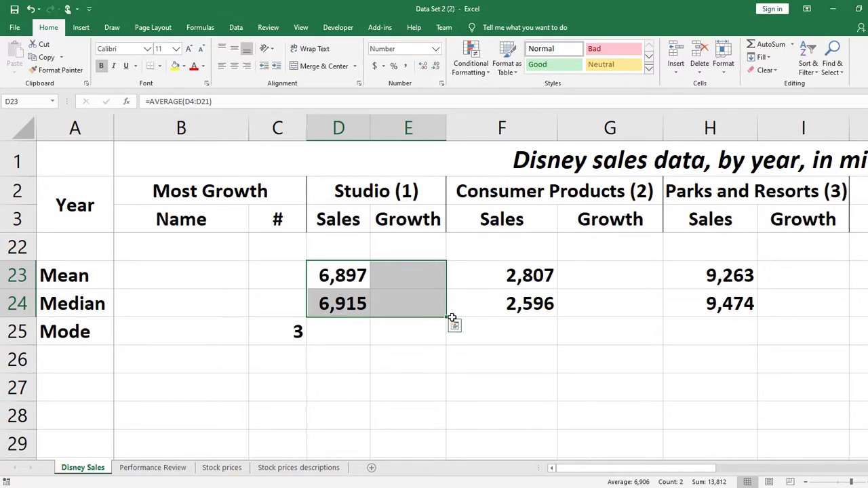
left_click_drag(452, 318, 746, 316)
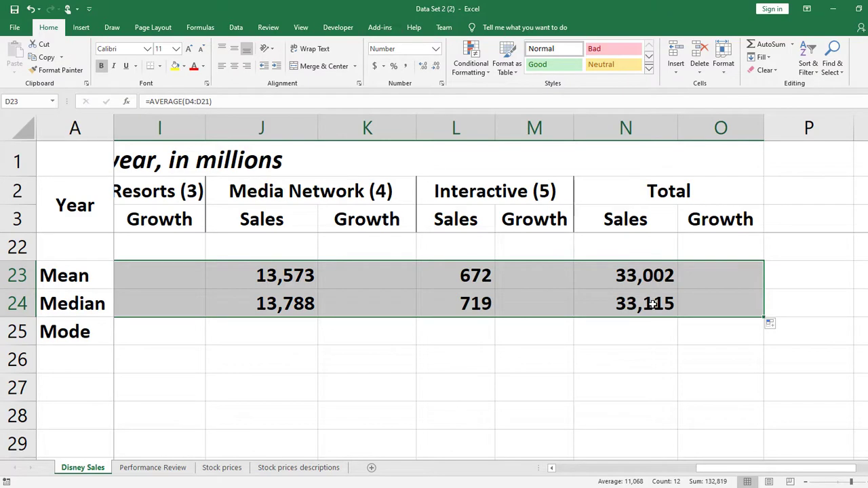
left_click_drag(804, 468, 683, 468)
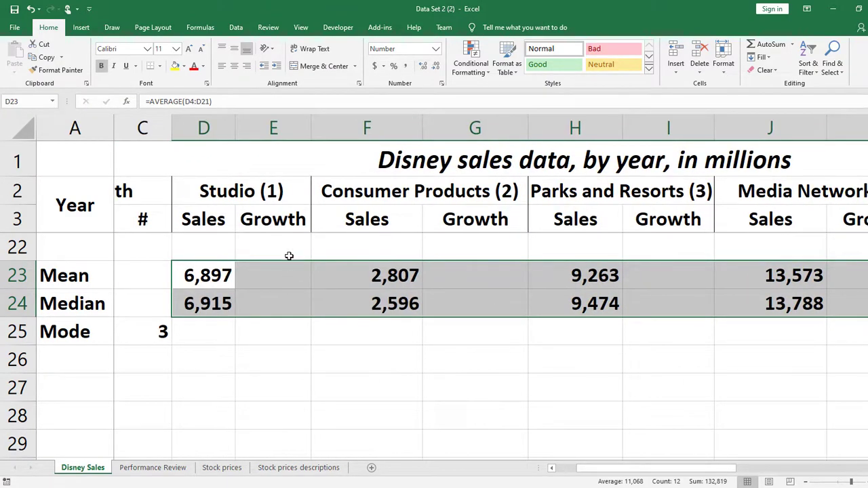
Fill the Studio Sales mean and median formulas from D23:D24 across to column I, including the Growth columns
left_click(289, 256)
left_click_drag(211, 278, 258, 297)
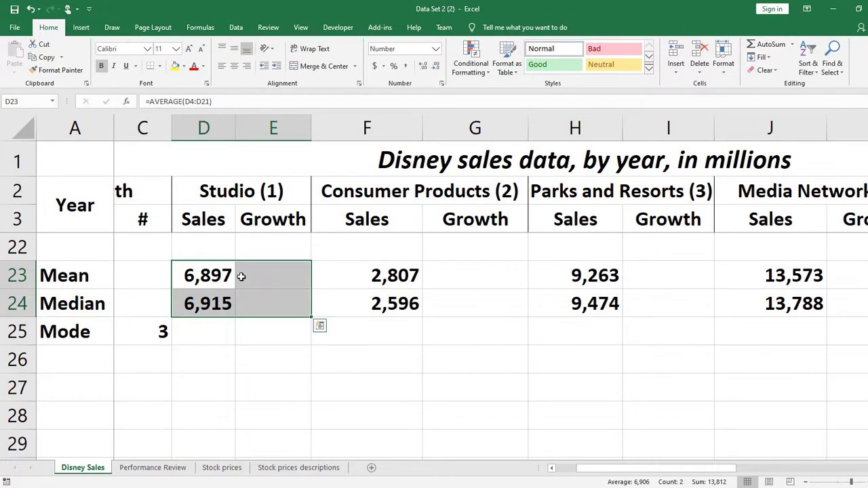
left_click_drag(234, 275, 713, 313)
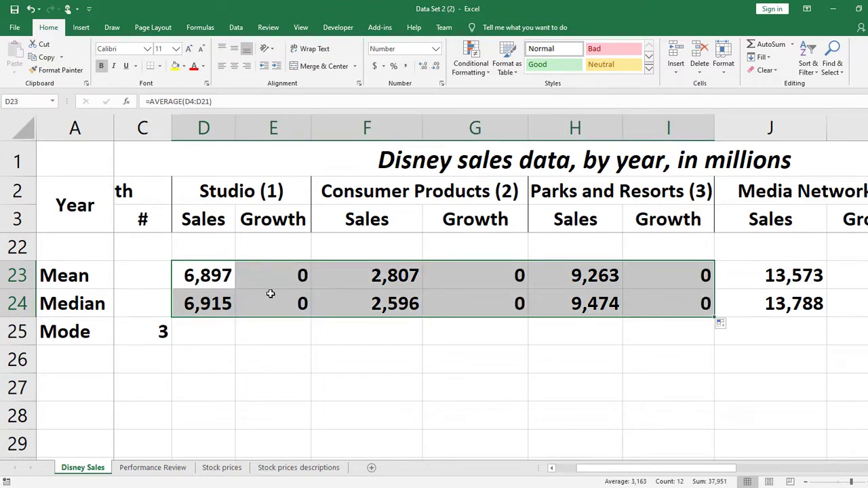
Format the Studio Growth mean and median in E23:E24 as percentages with one decimal place
left_click_drag(276, 278, 289, 310)
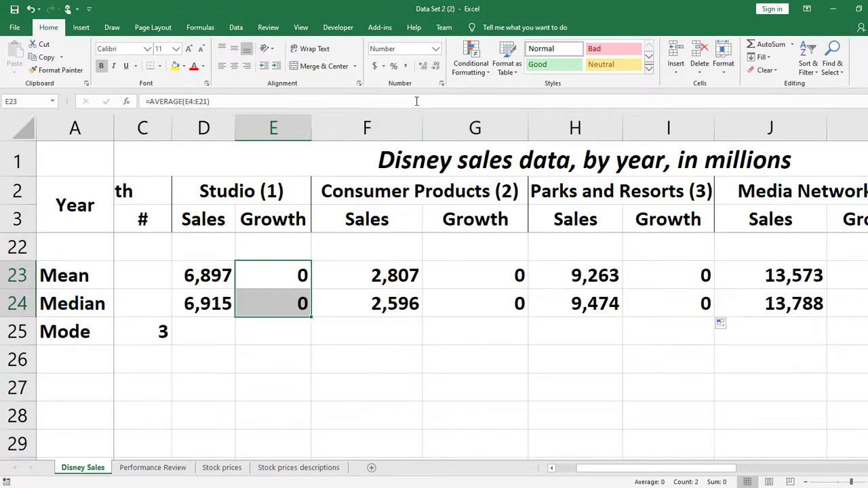
left_click(394, 66)
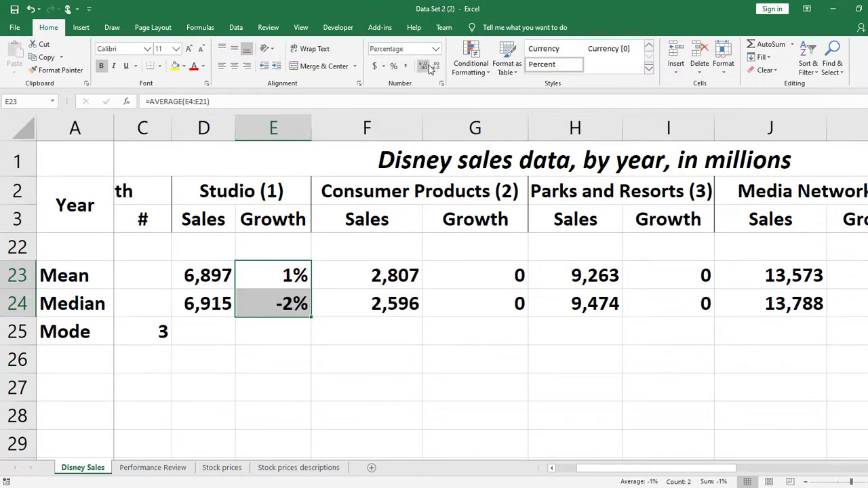
left_click(425, 66)
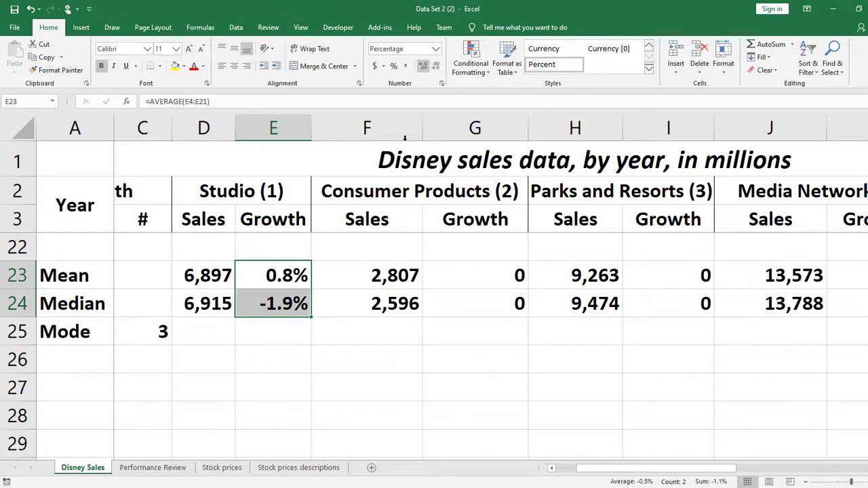
Fill the Studio Sales and Growth mean and median cells D23:E24 across the Consumer Products, Parks and Resorts and Media Network columns
left_click_drag(199, 275, 278, 304)
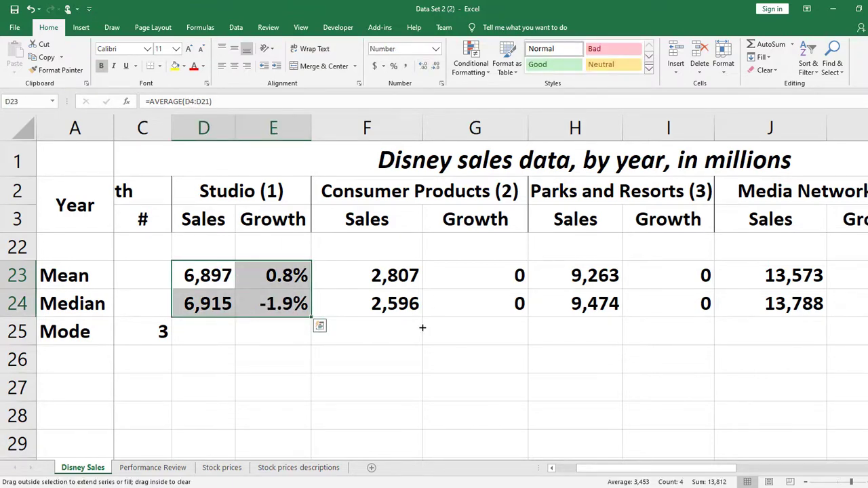
left_click_drag(422, 328, 556, 326)
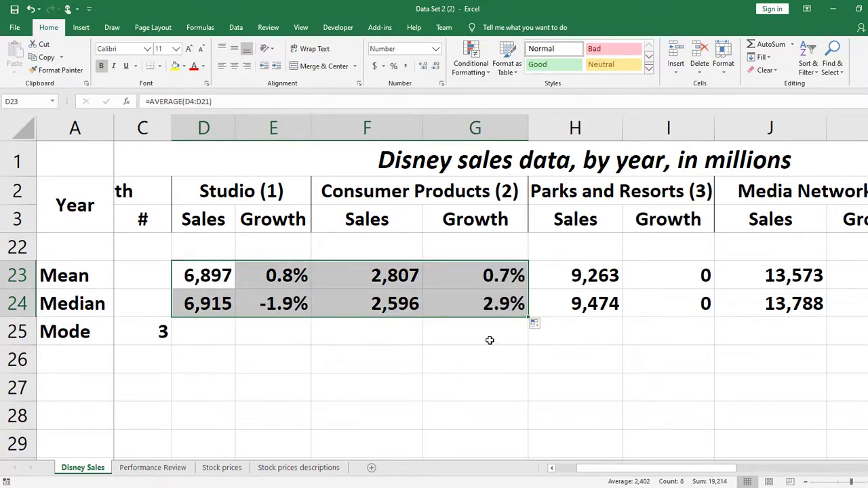
left_click(302, 309)
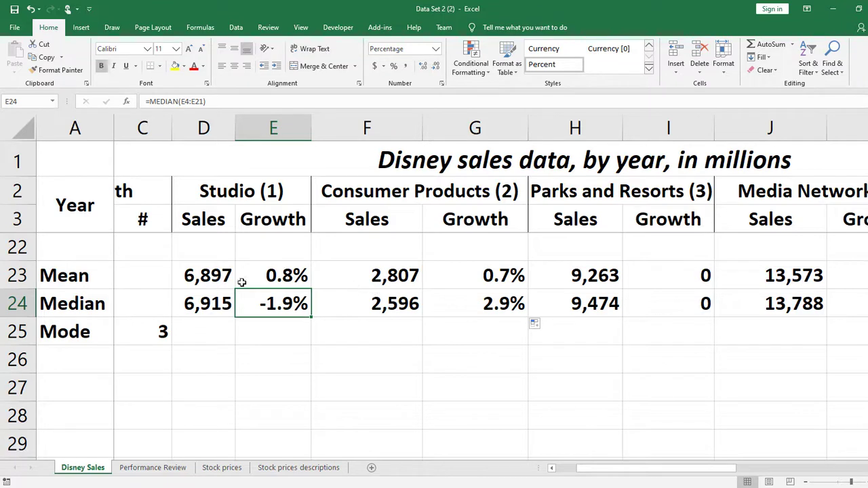
left_click_drag(227, 278, 288, 270)
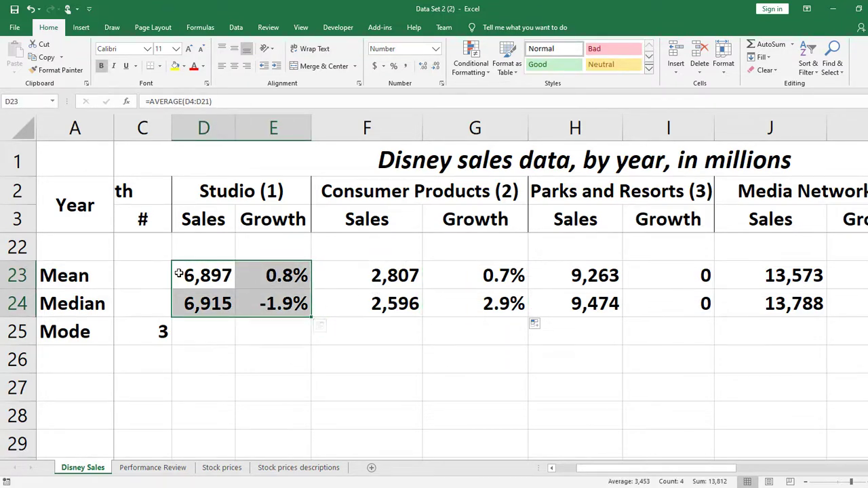
left_click_drag(189, 274, 199, 303)
left_click_drag(273, 274, 275, 305)
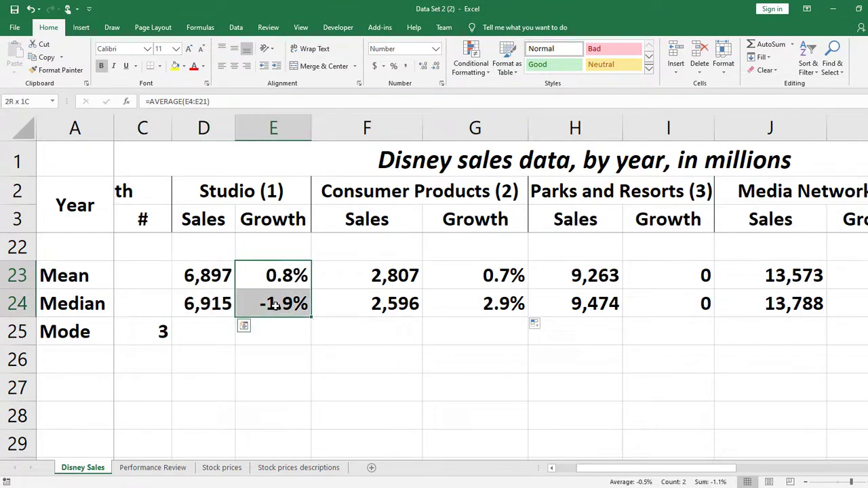
left_click_drag(204, 273, 866, 323)
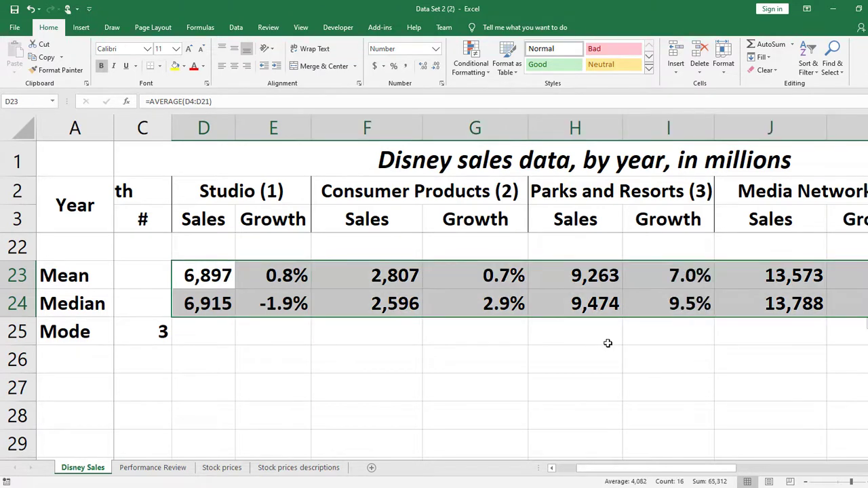
left_click(342, 350)
left_click(279, 281)
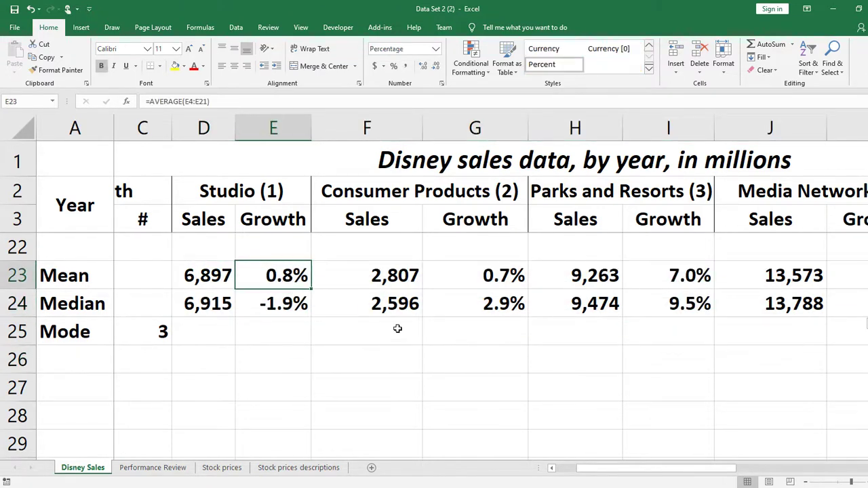
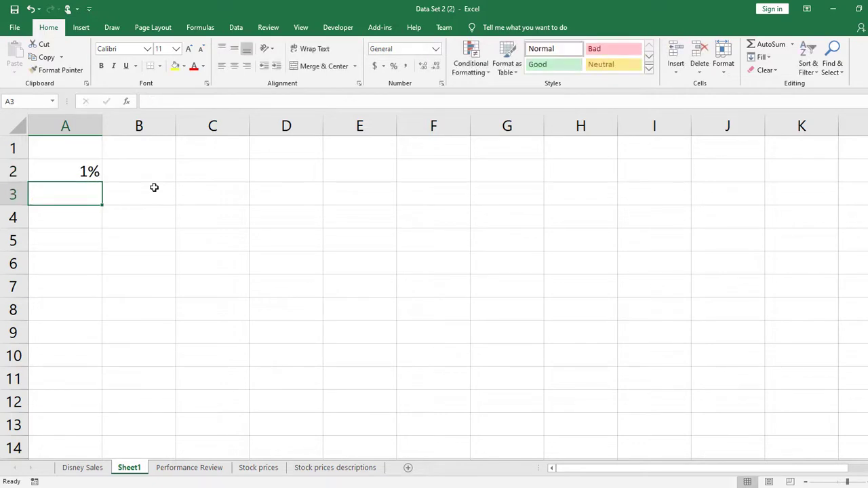
Enter 9% in A3 and 10000 in A1 on Sheet1
type("9%")
key("Return")
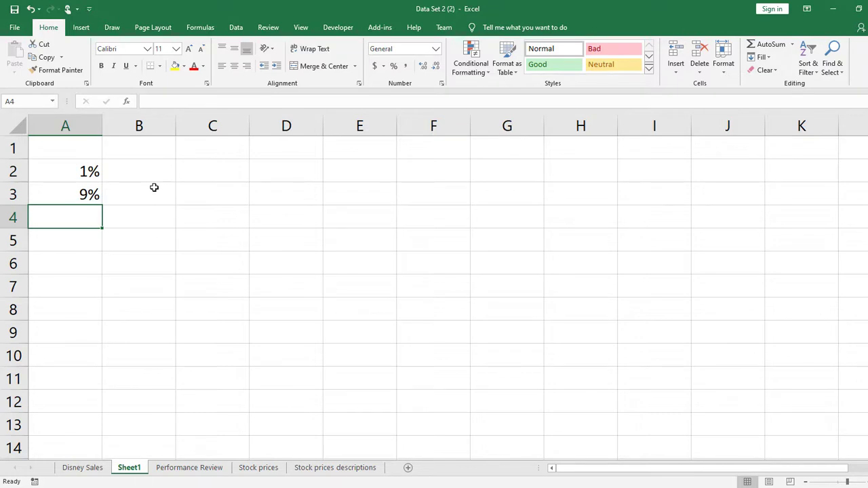
key("Right")
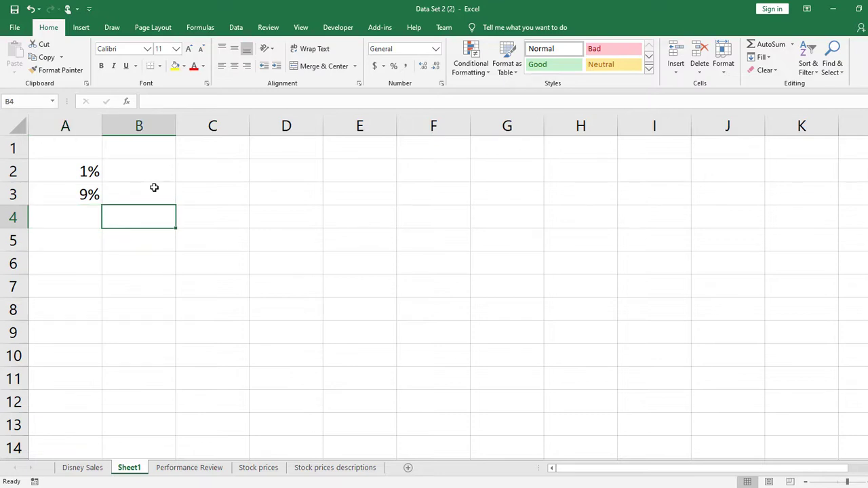
key("Up")
key("Up")
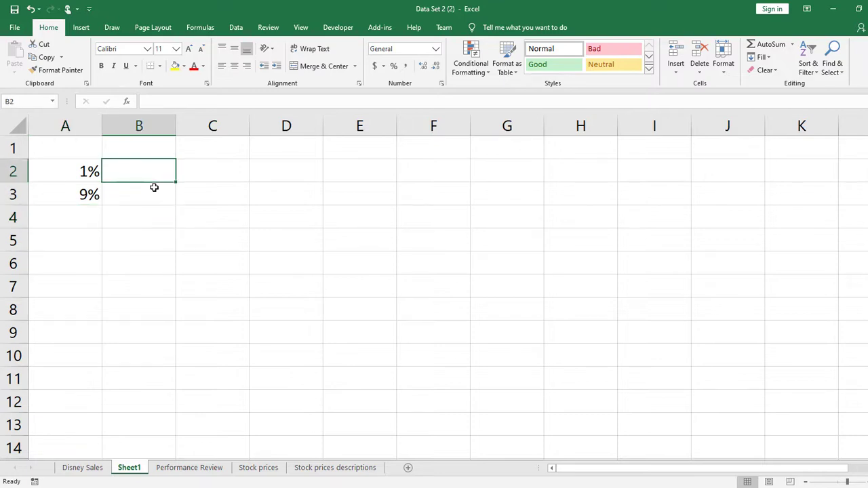
key("Down")
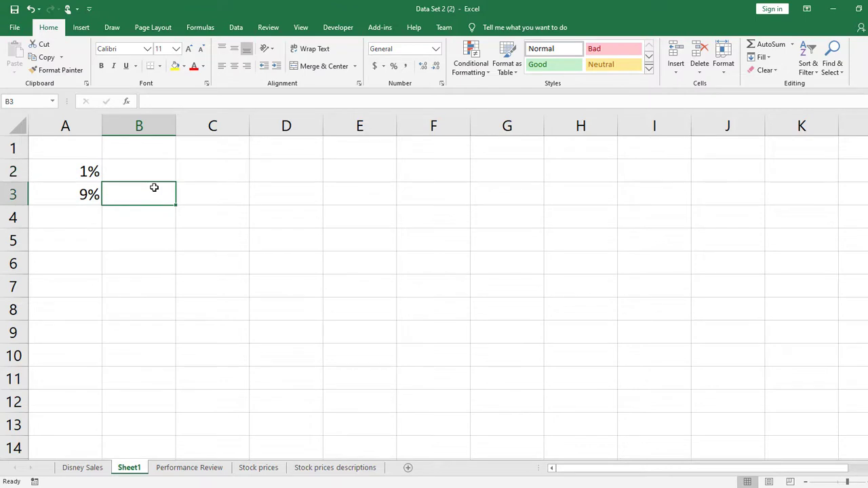
key("Up")
key("Up")
key("Left")
key("F2")
type("10000")
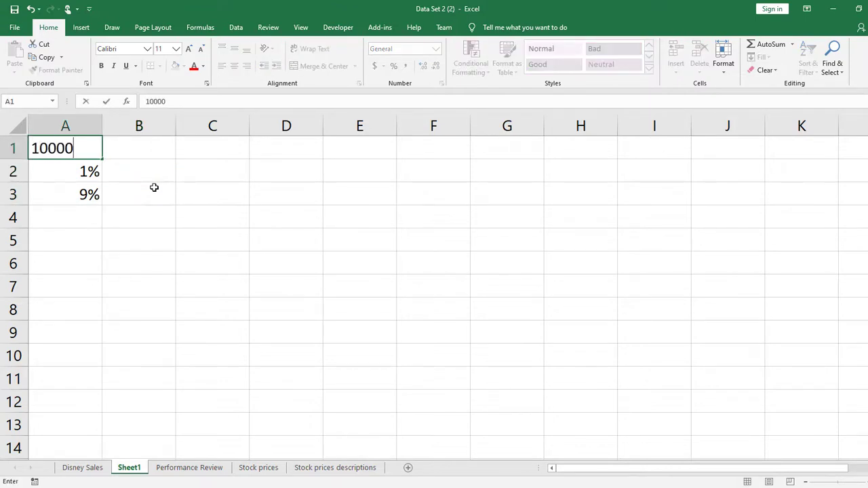
key("Return")
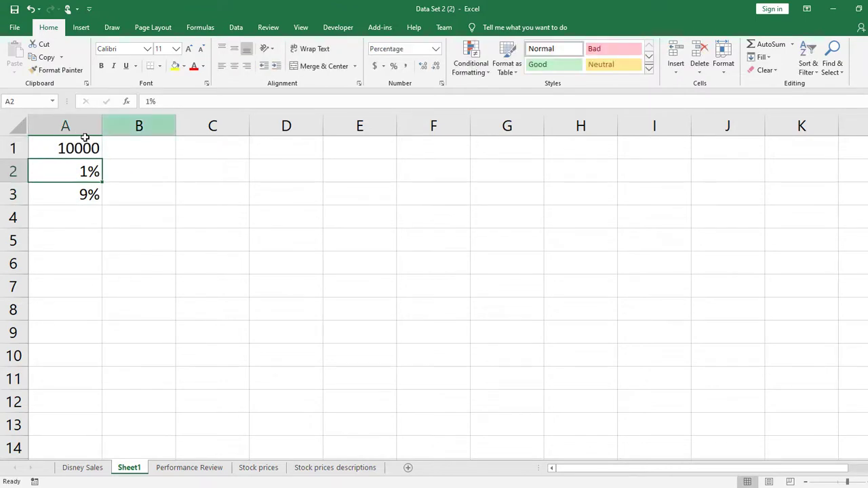
Format the amount in A1 with the dollar Accounting format and no decimal places
left_click(87, 147)
left_click(376, 67)
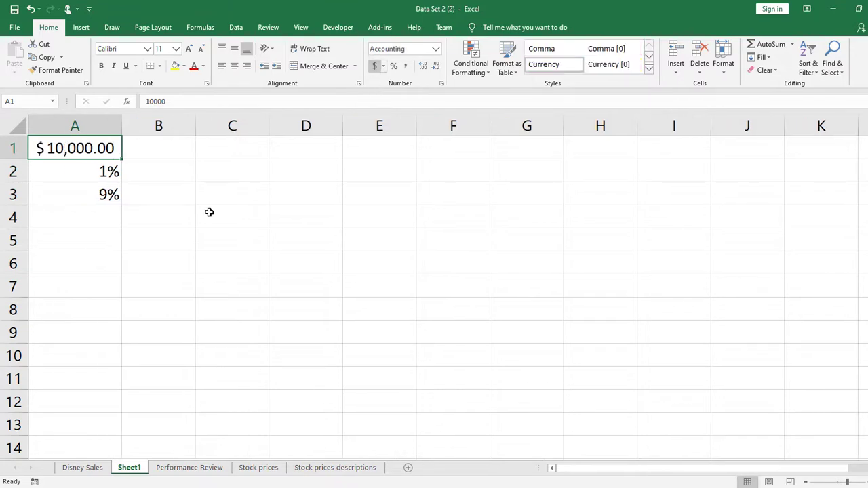
left_click(434, 66)
left_click(433, 66)
left_click(111, 216)
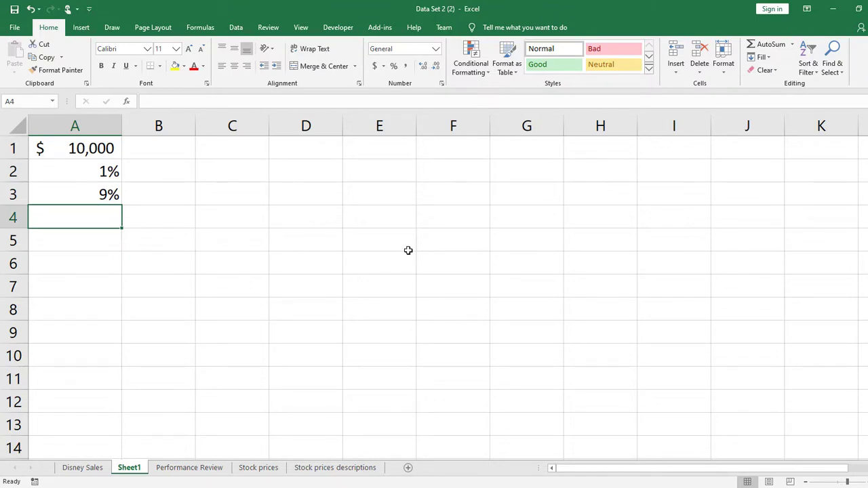
key("Right")
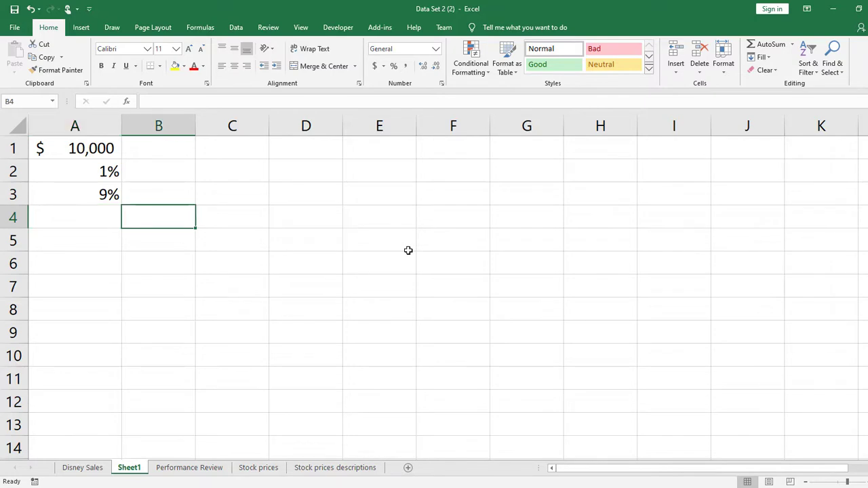
key("Up")
key("Up")
key("Down")
key("Down")
key("Down")
key("Left")
key("Up")
key("Up")
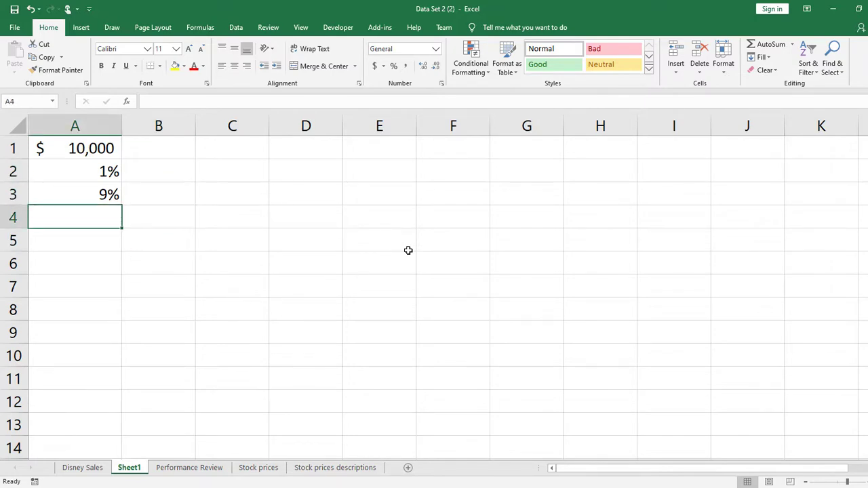
Calculate the compounded amount in A4 with the formula =A1*(1+A2)*(1+A3)
key("Down")
type("=")
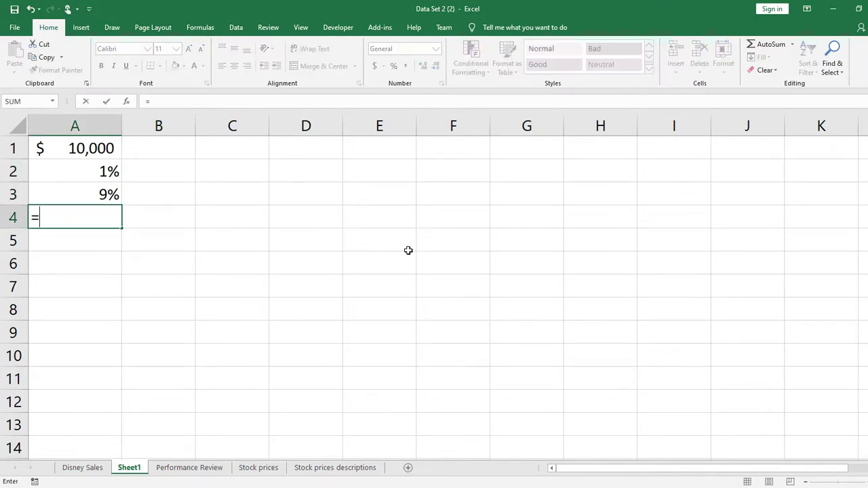
left_click(51, 149)
type("*")
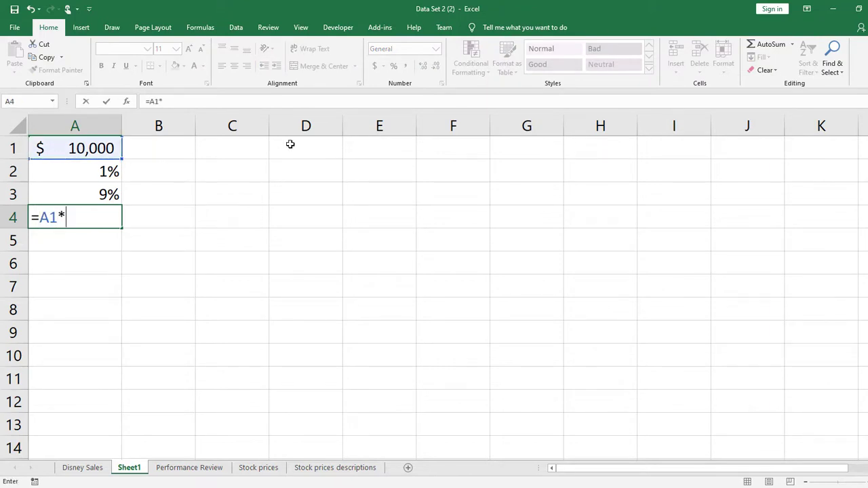
type("(1+")
left_click(121, 174)
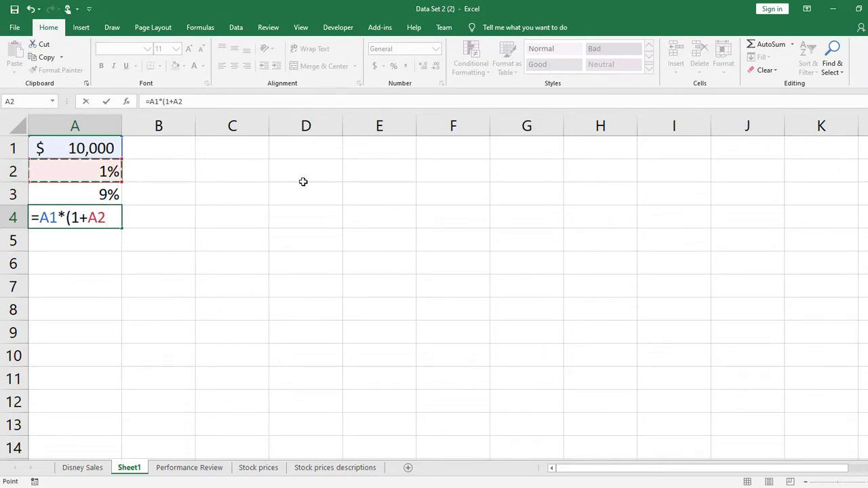
type(")")
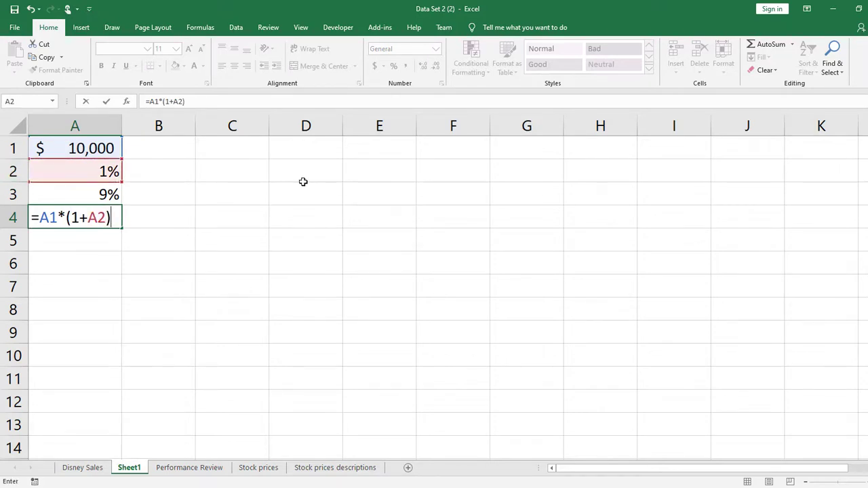
type("*(1+")
left_click(114, 195)
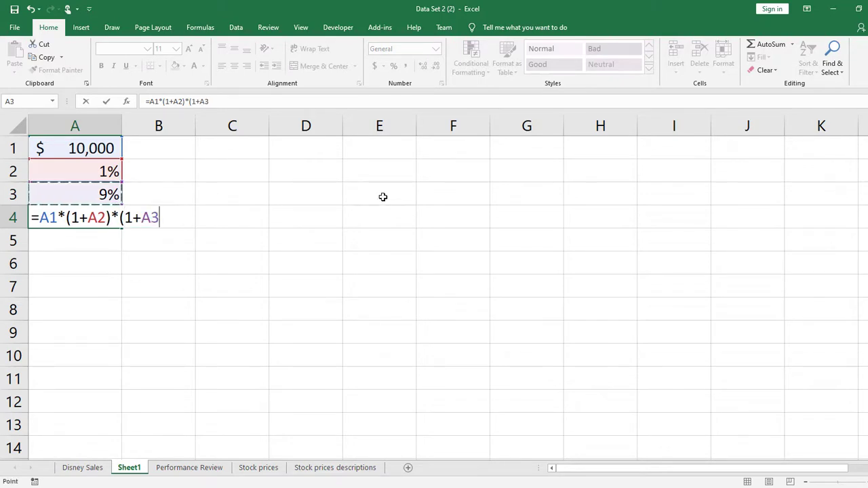
type(")")
key("Return")
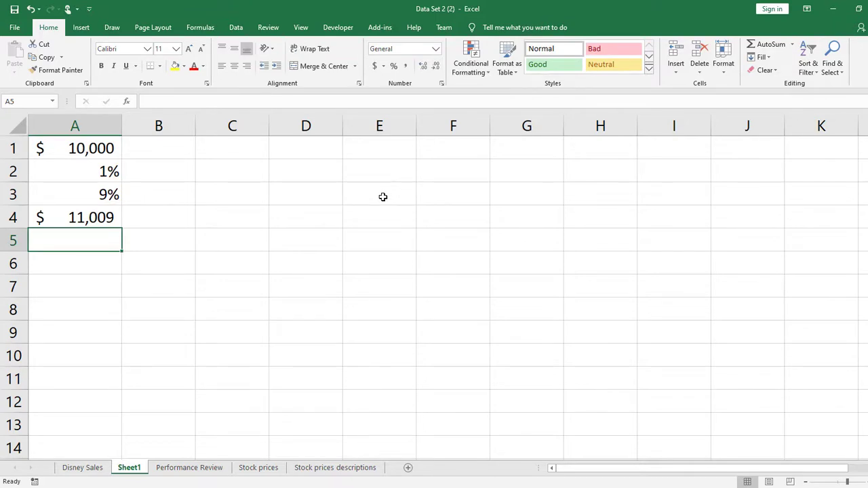
Enter 5% in both B2 and B3 on Sheet1
left_click(176, 172)
type("5%")
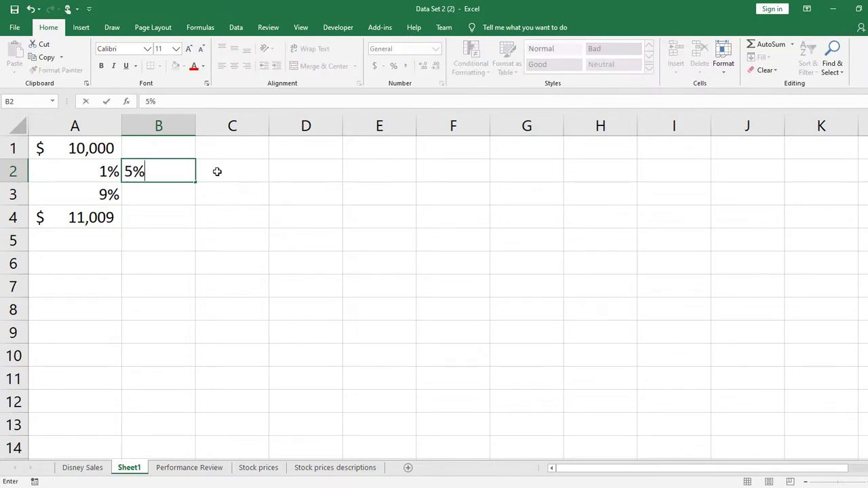
key("Return")
type("%")
key("Return")
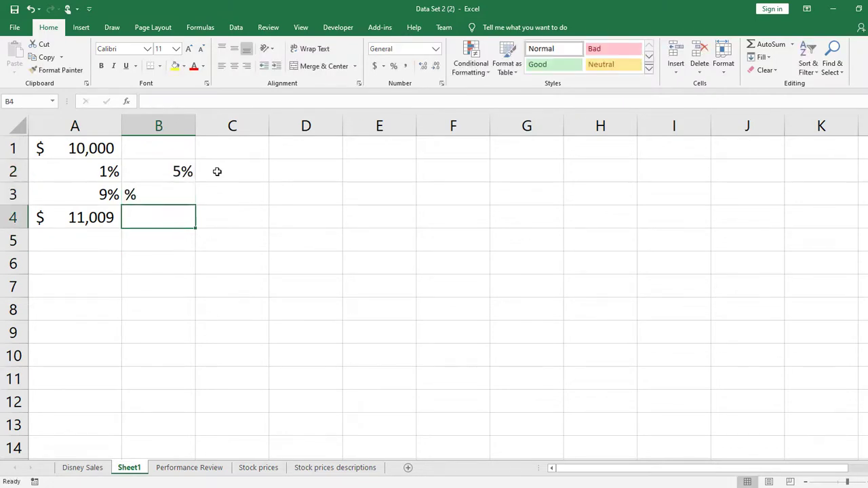
key("Up")
key("F2")
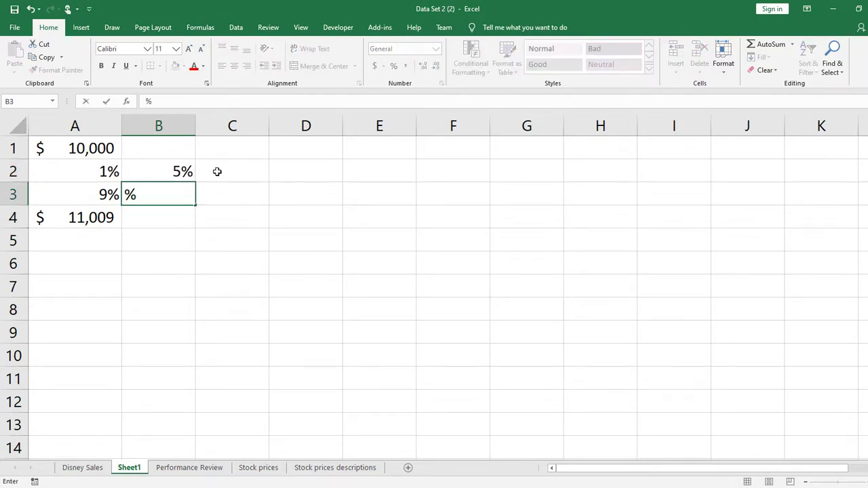
key("BackSpace")
type("5%")
key("Return")
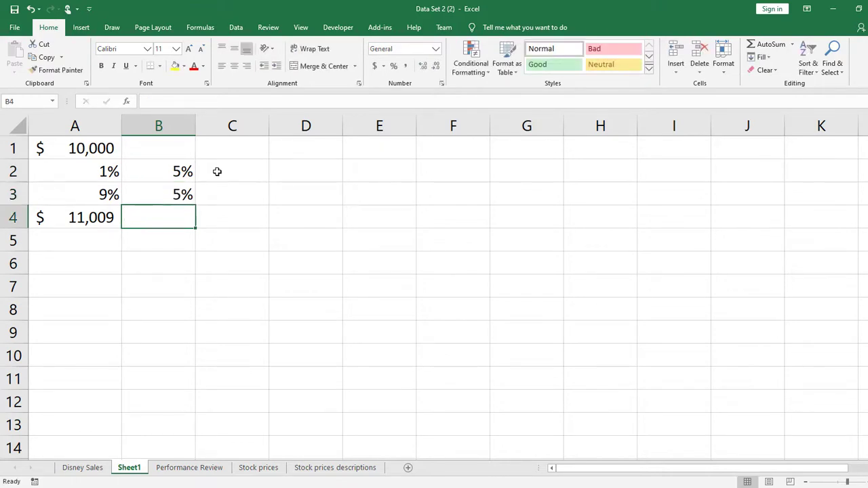
Copy the starting amount from A1 into B1 and the compounding formula from A4 into B4
left_click(92, 154)
left_click_drag(119, 161, 198, 161)
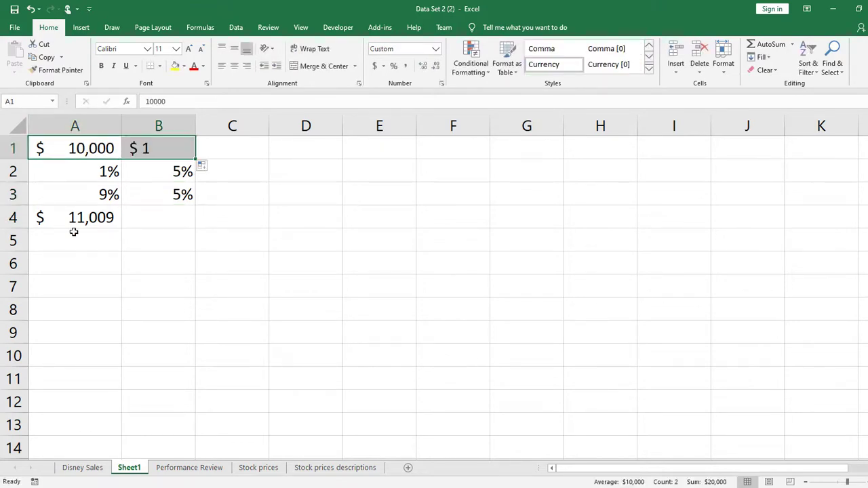
left_click_drag(74, 232, 197, 229)
left_click(117, 223)
left_click(324, 283)
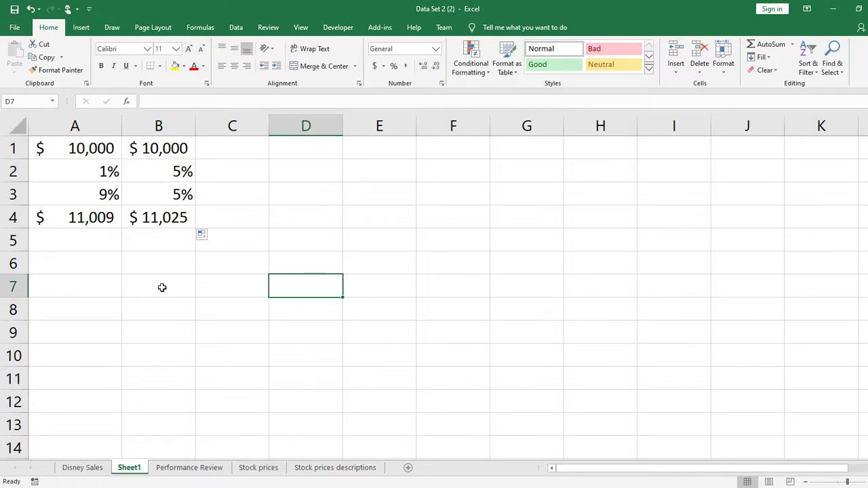
Display the sheet's formulas and calculate growth factors with =1+A2 in C2 and =1+A3 in C3
key("ctrl+grave")
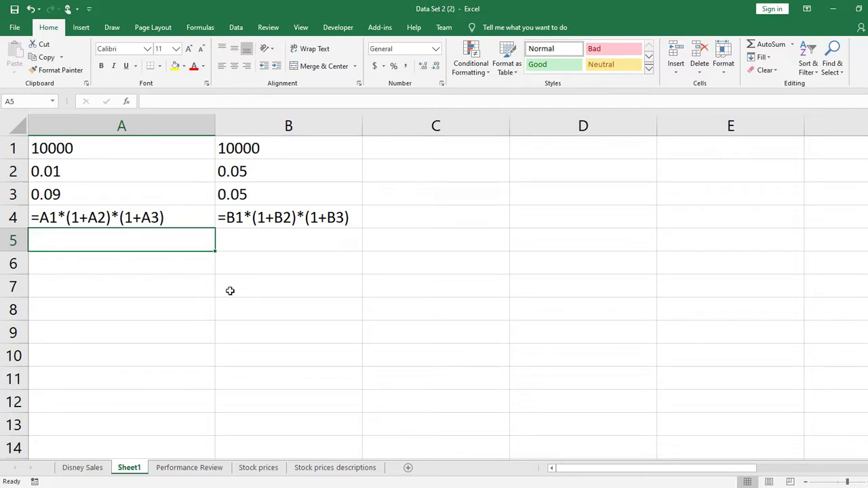
scroll(230, 291, "up", 5)
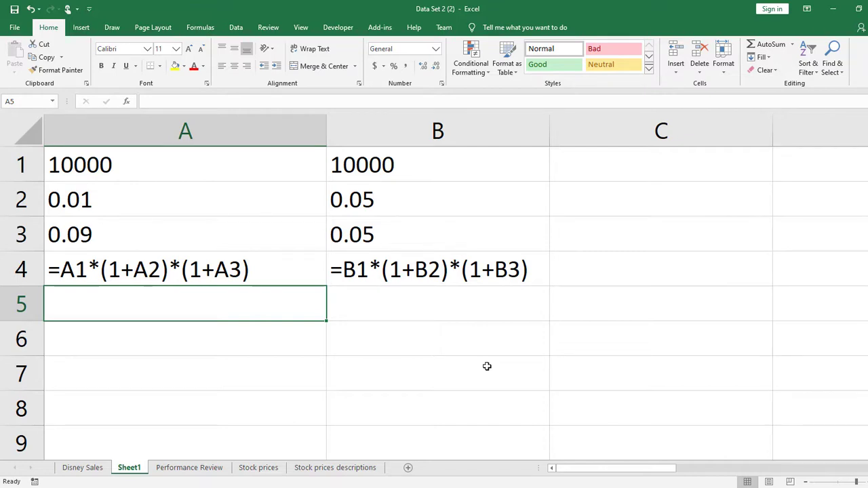
left_click(645, 204)
type("=1+")
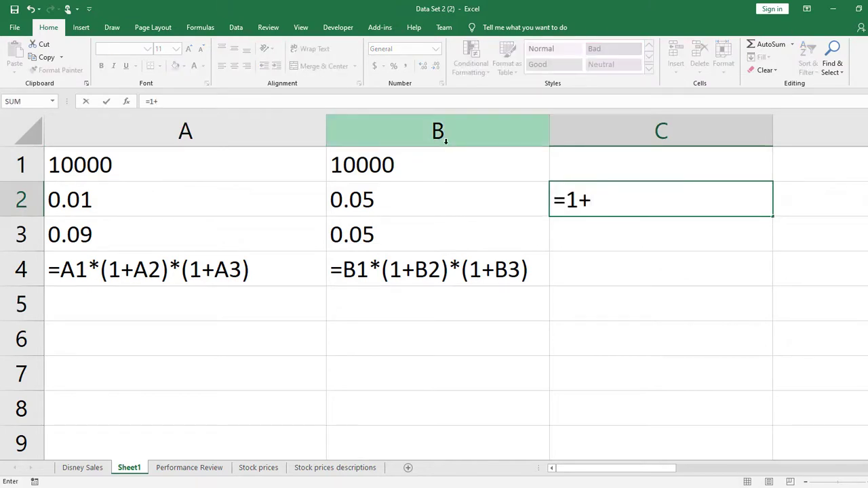
left_click(263, 195)
key("Return")
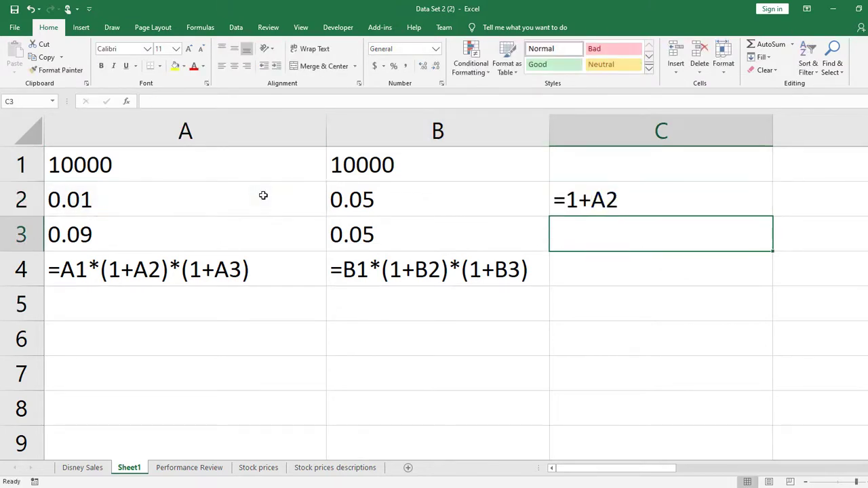
type("=1+")
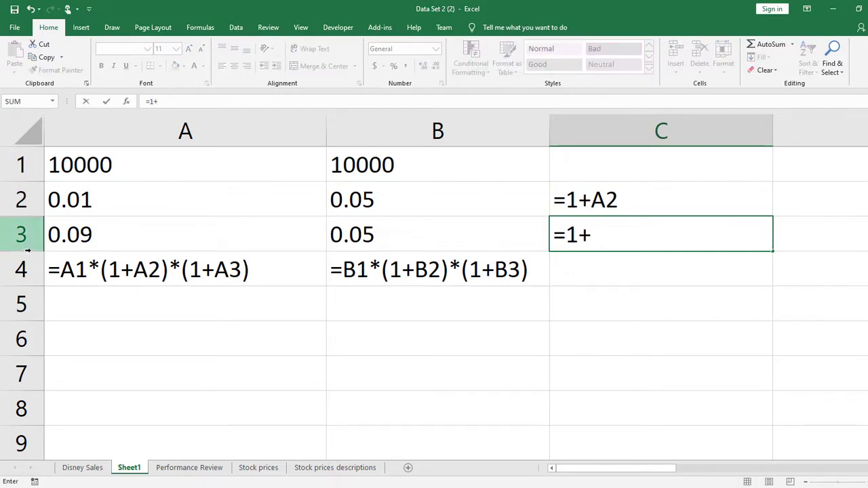
left_click(119, 245)
key("Return")
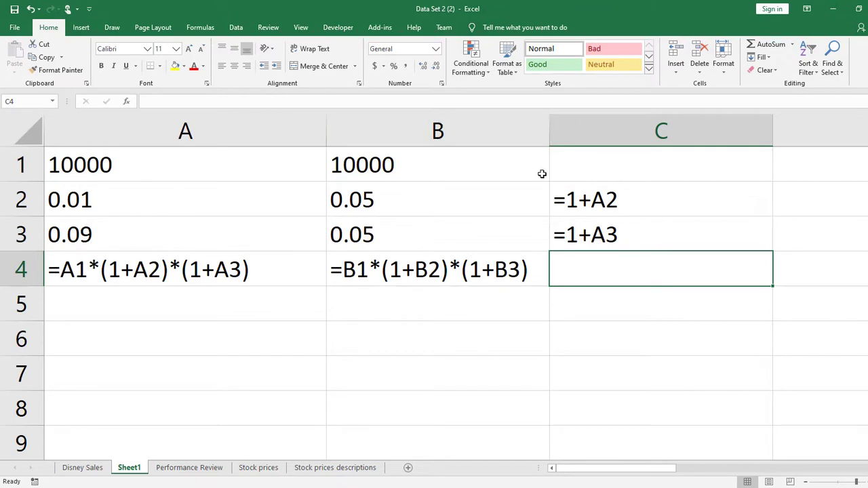
Enter 10000 as the starting amount in C1
left_click(596, 174)
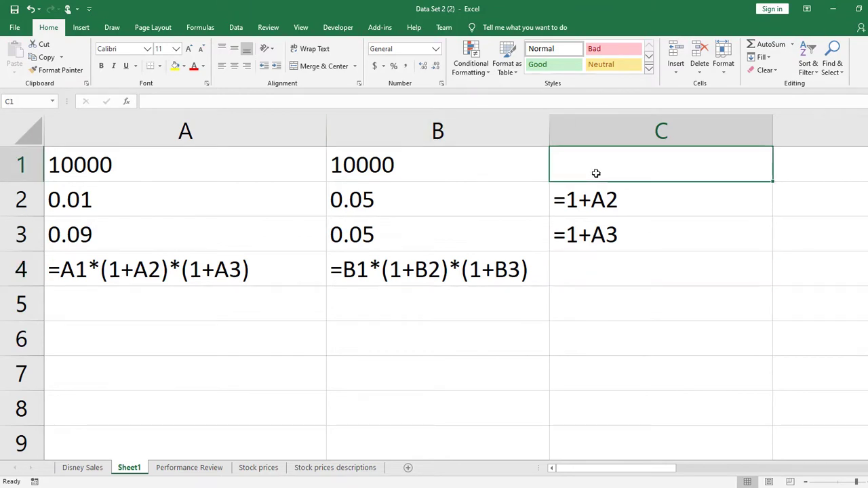
type("10000")
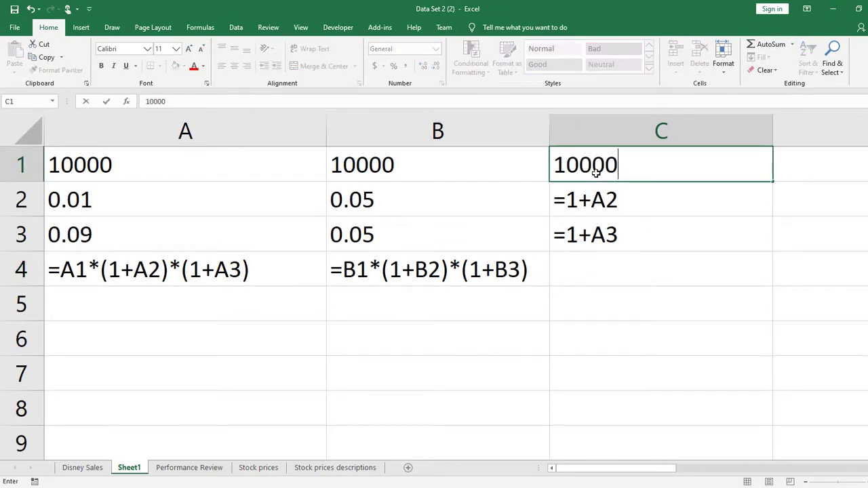
key("Return")
left_click(596, 174)
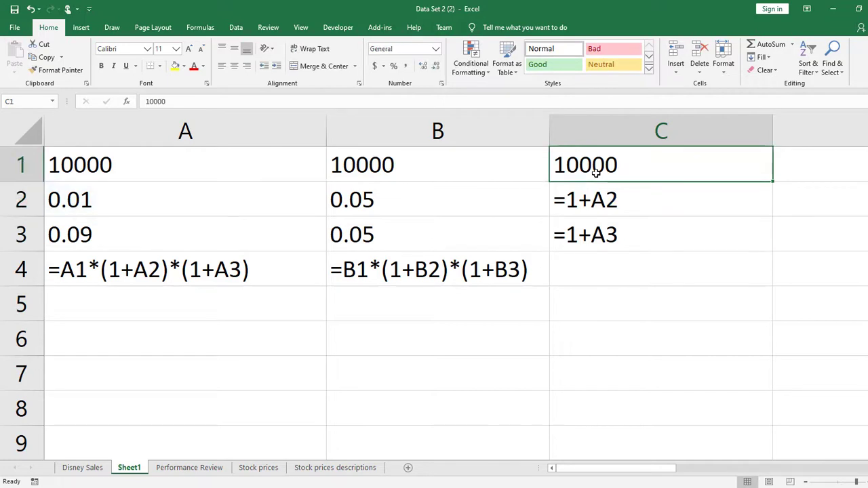
key("Delete")
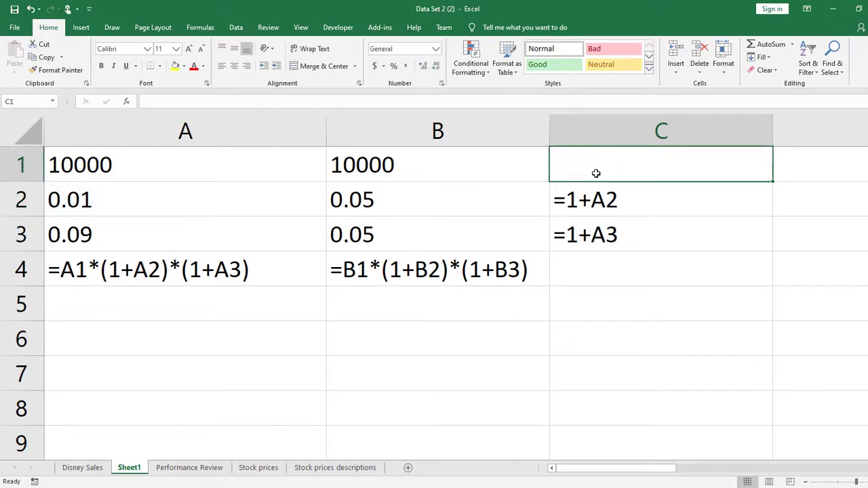
type("1000")
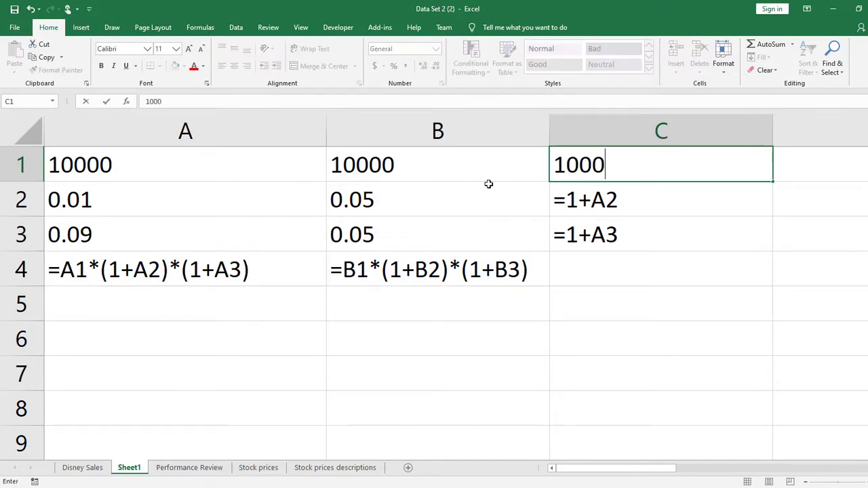
type("0")
key("Return")
Calculate the compounded amount in C4 with the formula =C1*C2*C3
left_click(668, 281)
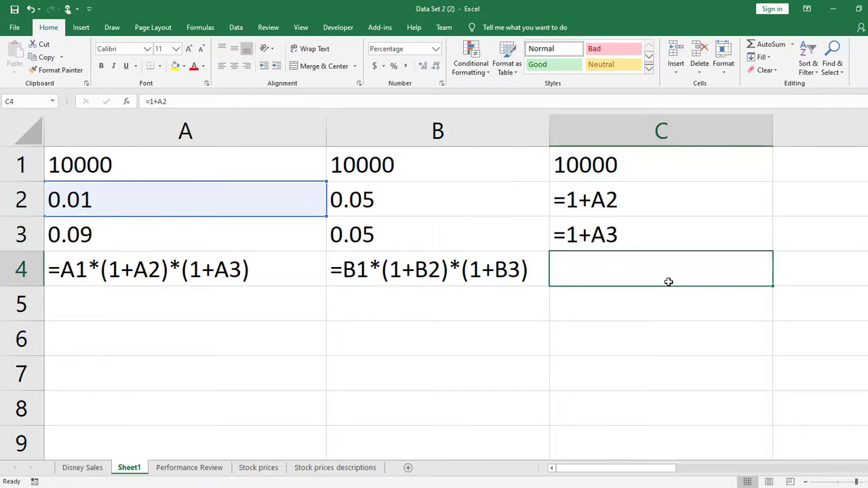
type("=")
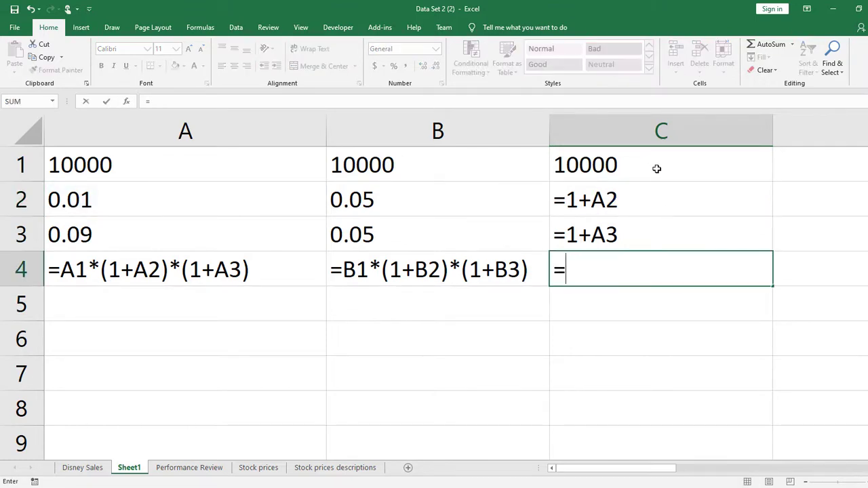
left_click(657, 169)
type("*")
left_click(648, 205)
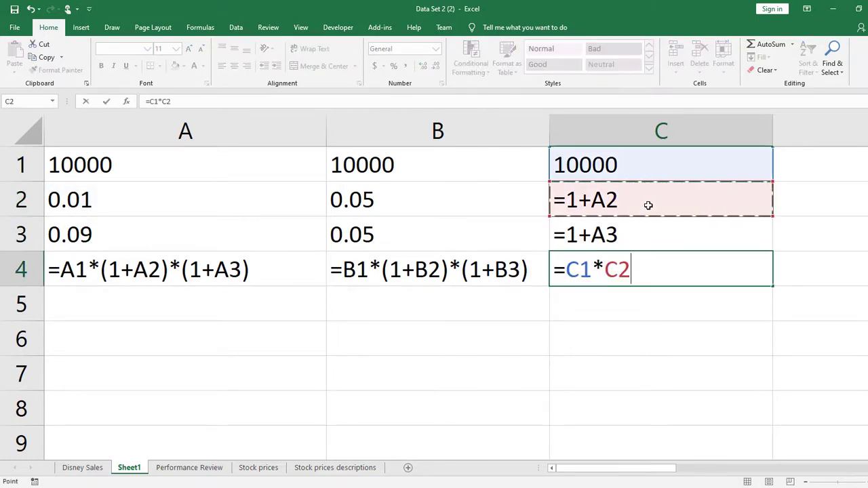
type("*")
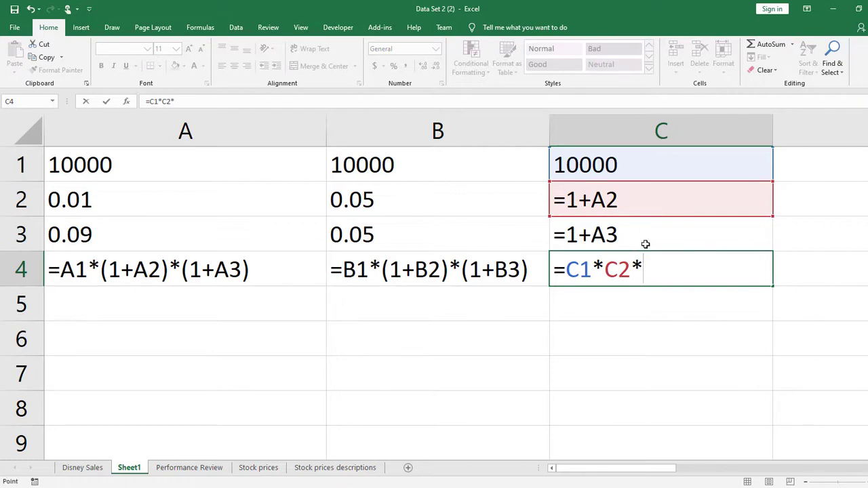
left_click(646, 244)
key("Return")
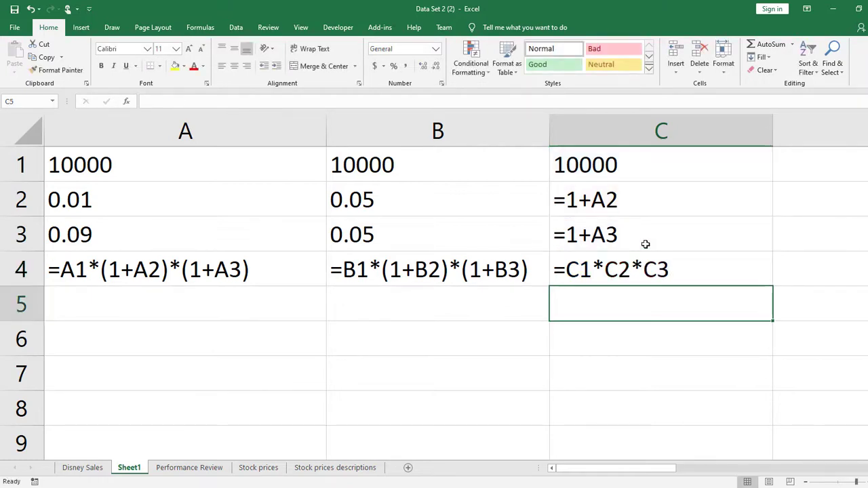
Switch the sheet back to displaying values and clear the contents of C4 and C1
key("ctrl+grave")
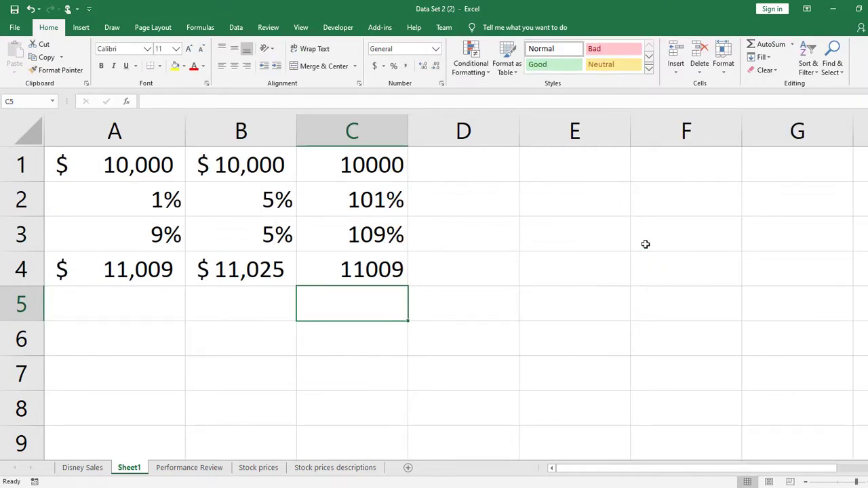
left_click(364, 265)
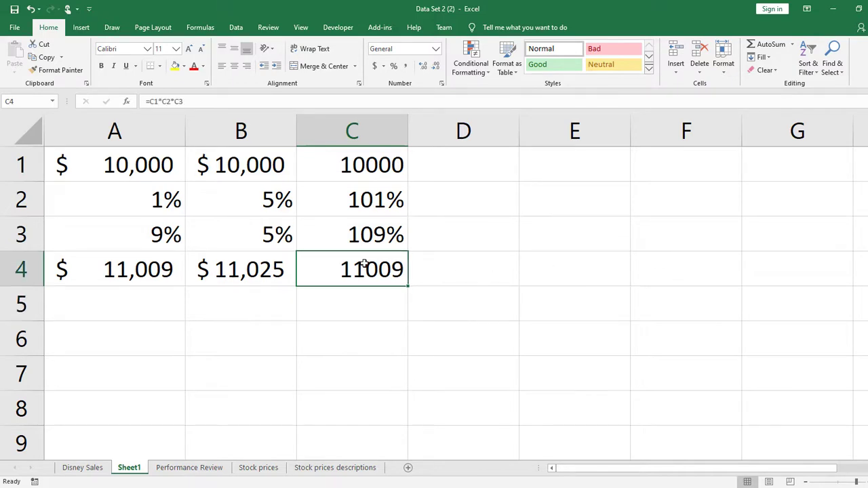
key("Delete")
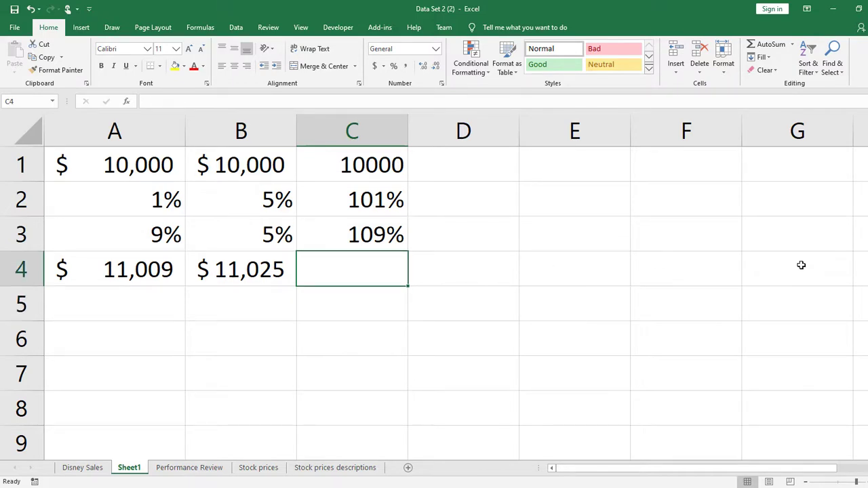
key("Up")
key("Up")
key("Up")
key("Delete")
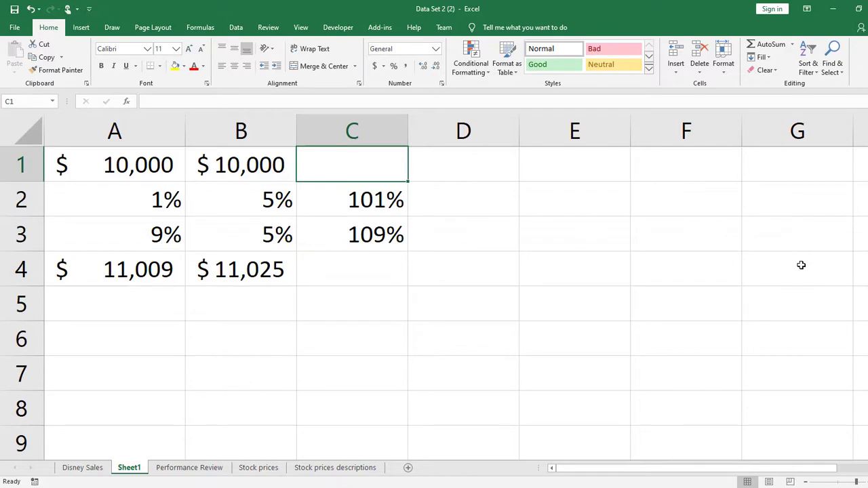
Format the growth factors in C2:C3 as plain decimal numbers
key("Down")
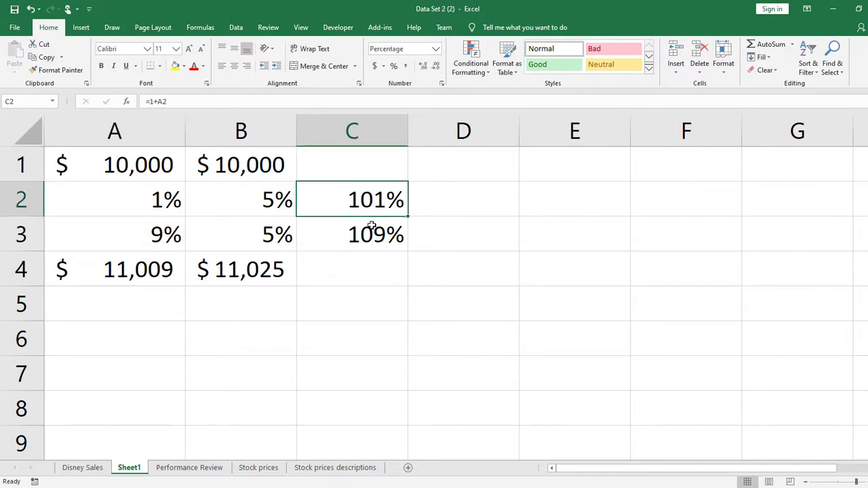
left_click(372, 226, "shift")
left_click(432, 51)
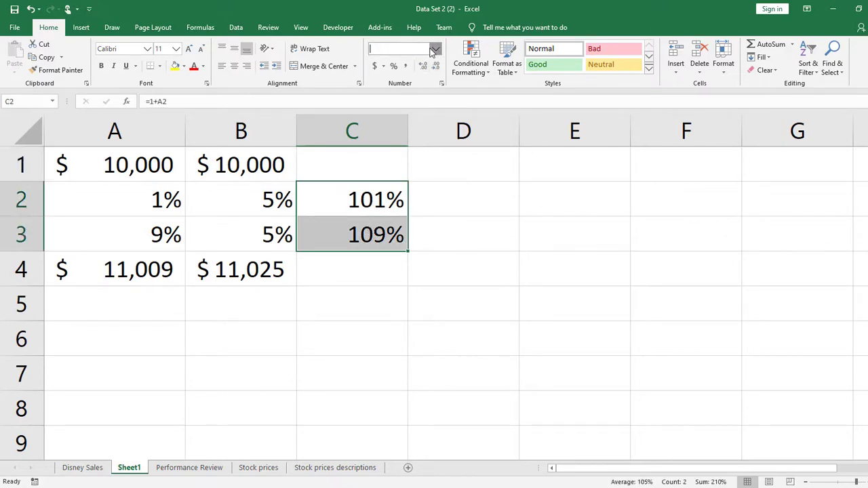
left_click(400, 88)
Calculate the geometric mean growth rate in C4 with the formula =GEOMEAN(C2:C3)-1
left_click(334, 274)
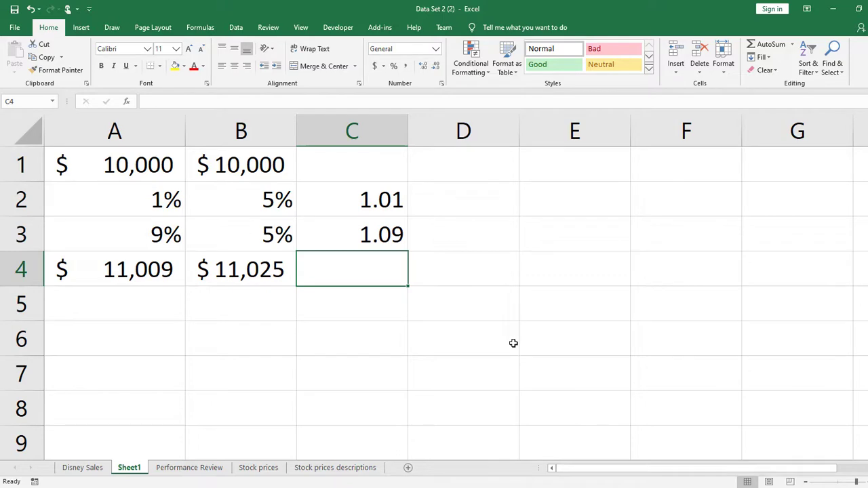
type("=")
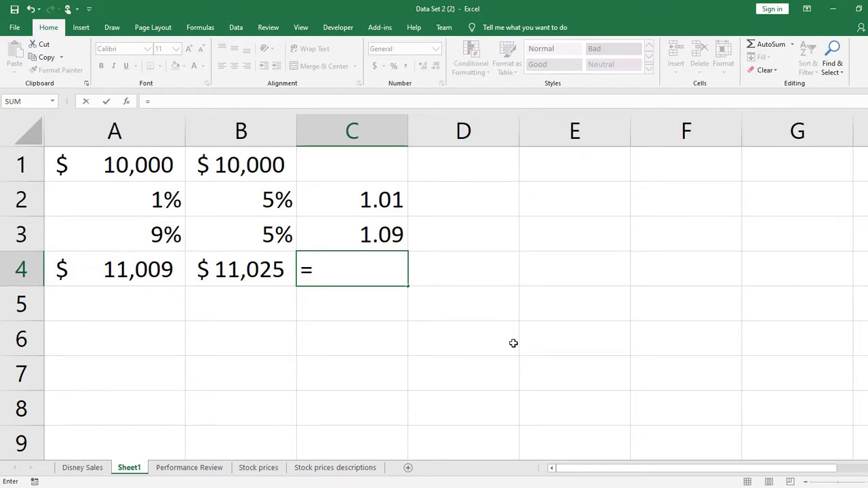
type("g")
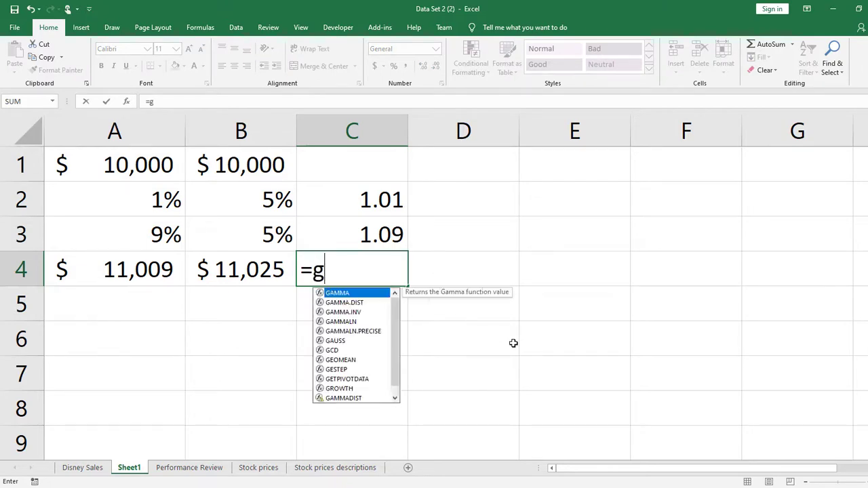
type("eo")
key("Tab")
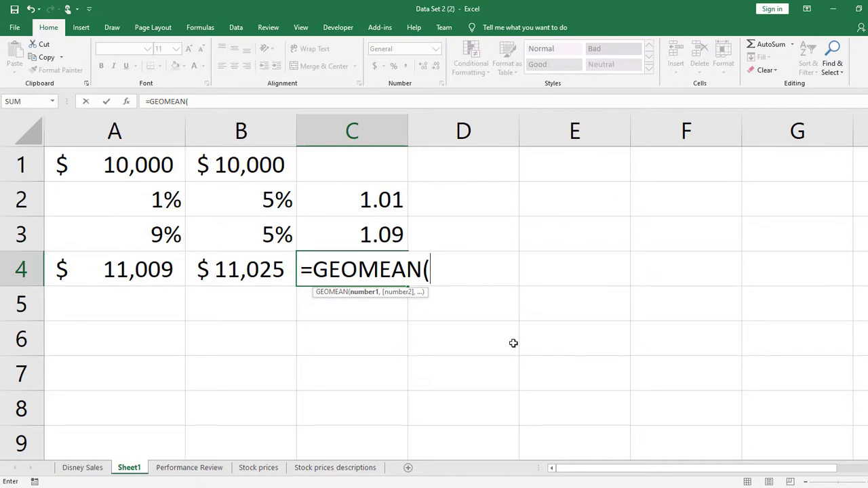
left_click_drag(392, 199, 395, 226)
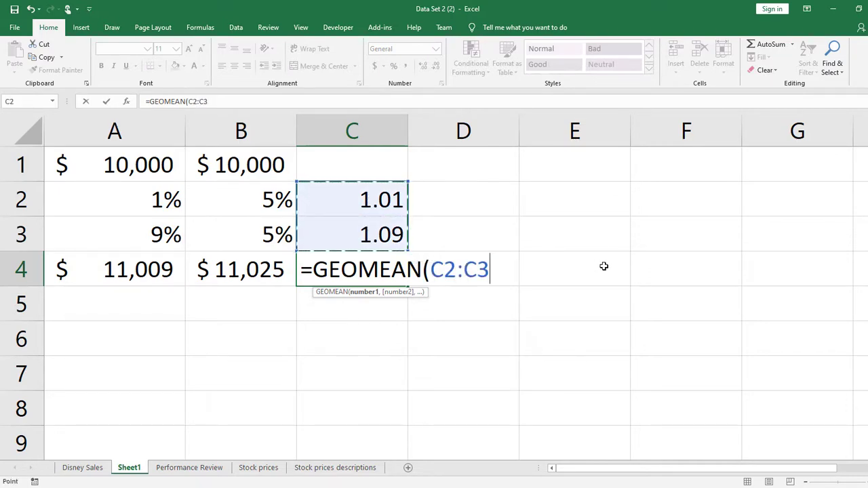
type(")")
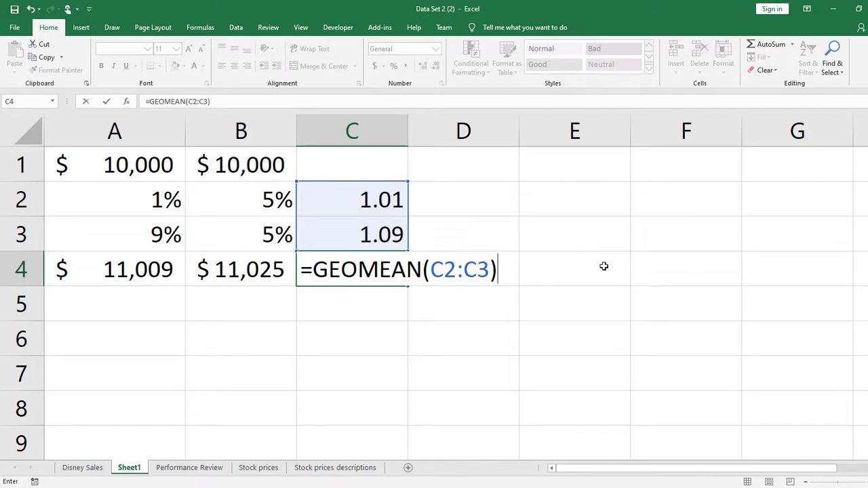
type("-1")
key("Return")
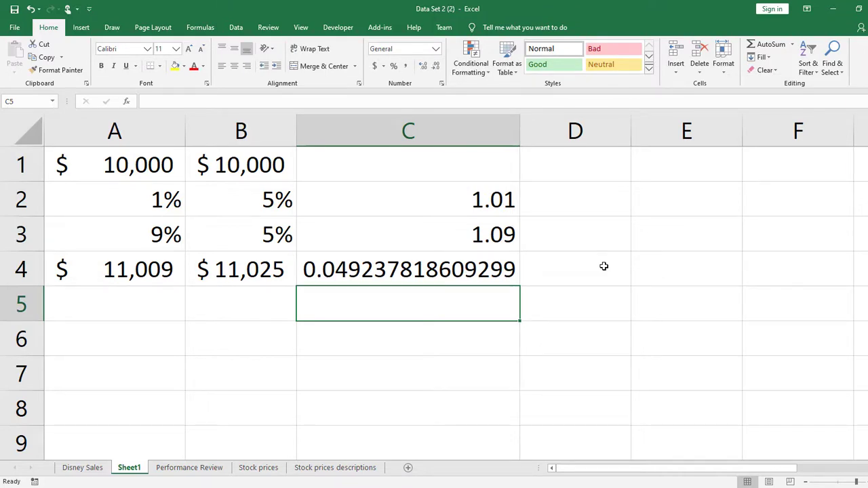
Format the geometric mean in C4 as a percentage with two decimal places and narrow column C to fit
left_click(407, 274)
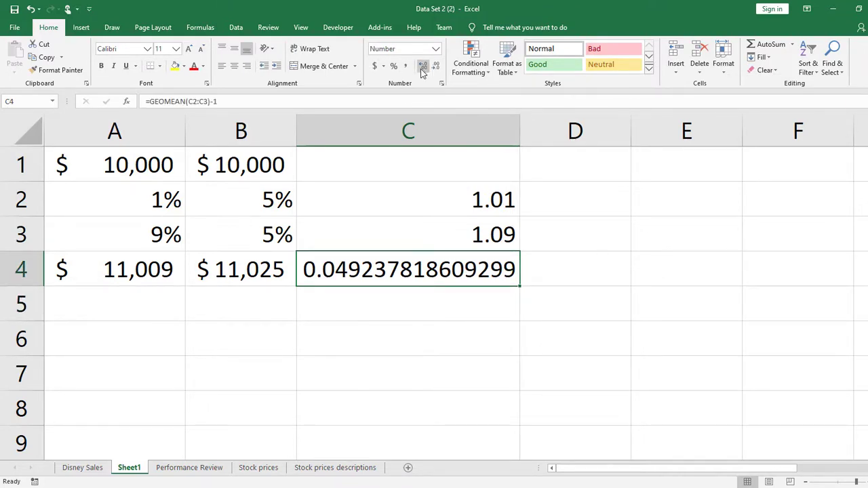
left_click(394, 66)
left_click(422, 67)
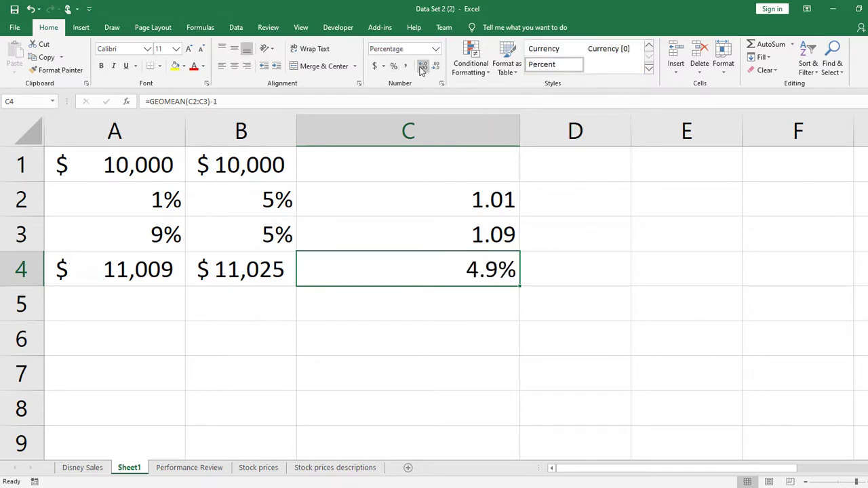
left_click(421, 68)
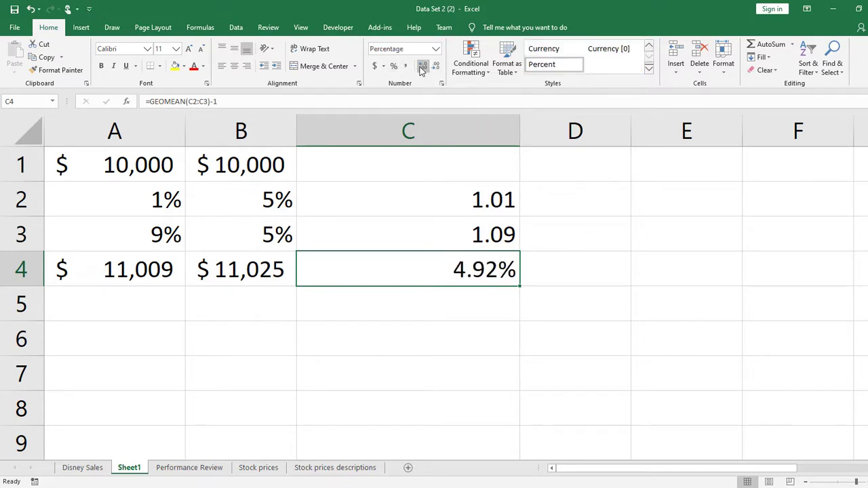
double_click(521, 123)
left_click_drag(371, 133, 418, 139)
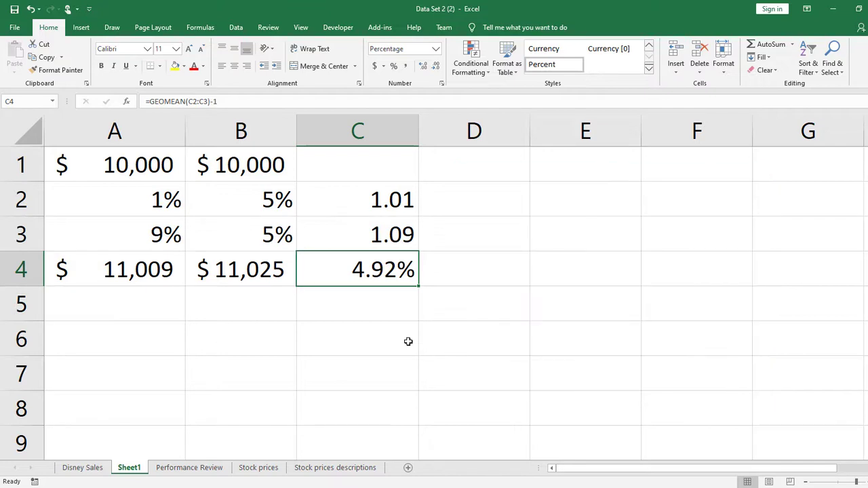
Display the sheet's formulas to examine the GEOMEAN calculation in C4, and return to the values
key("ctrl+grave")
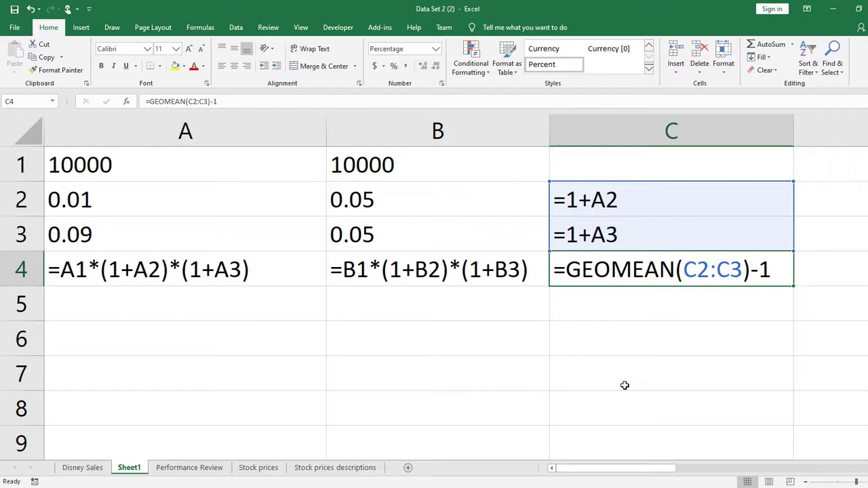
key("ctrl+grave")
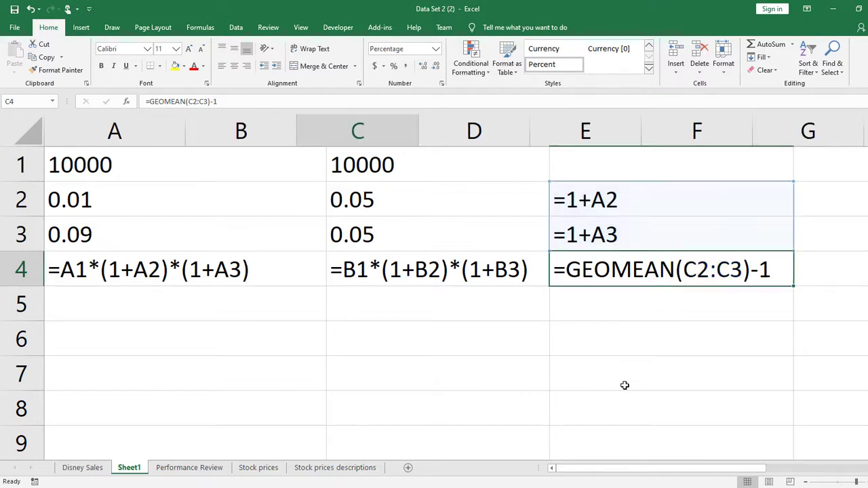
Reference the geometric mean in D2 with the formula =$C$4 and fill it down to D3
left_click(504, 200)
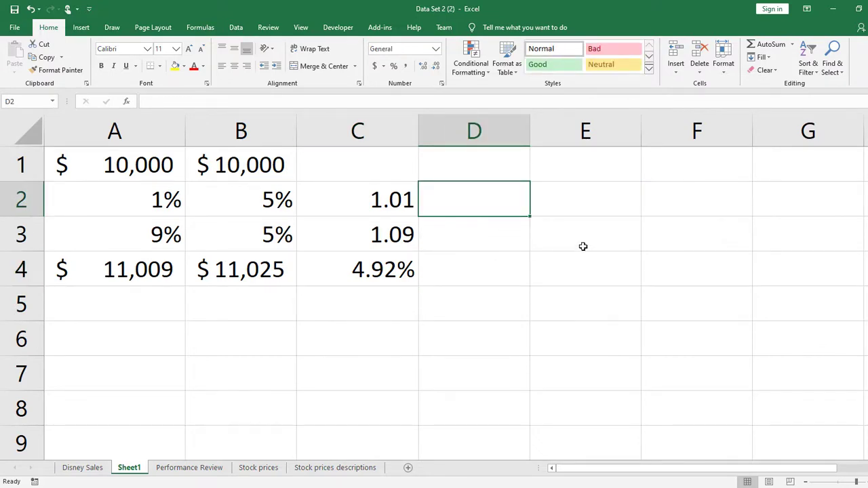
type("=")
left_click(382, 271)
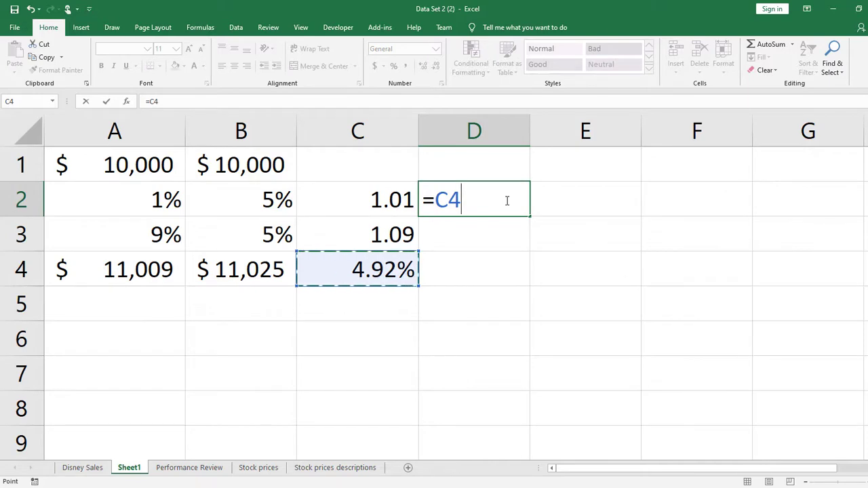
key("F4")
key("ctrl+Return")
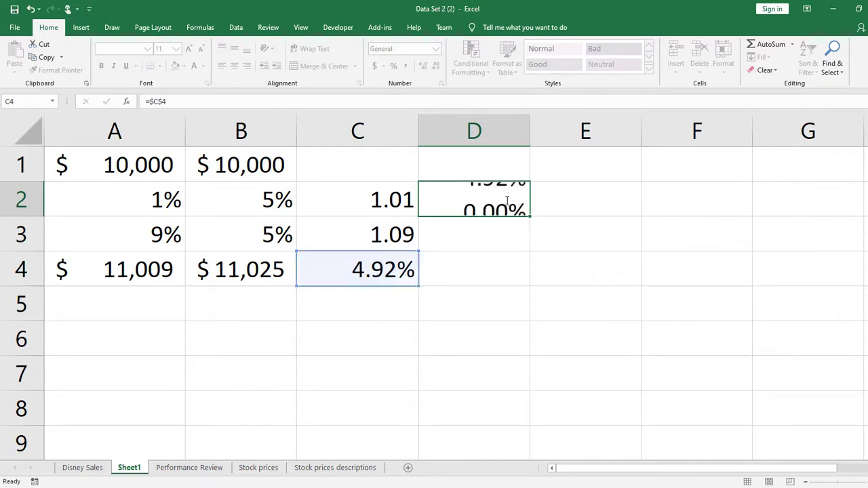
left_click(507, 201)
left_click_drag(530, 216, 531, 251)
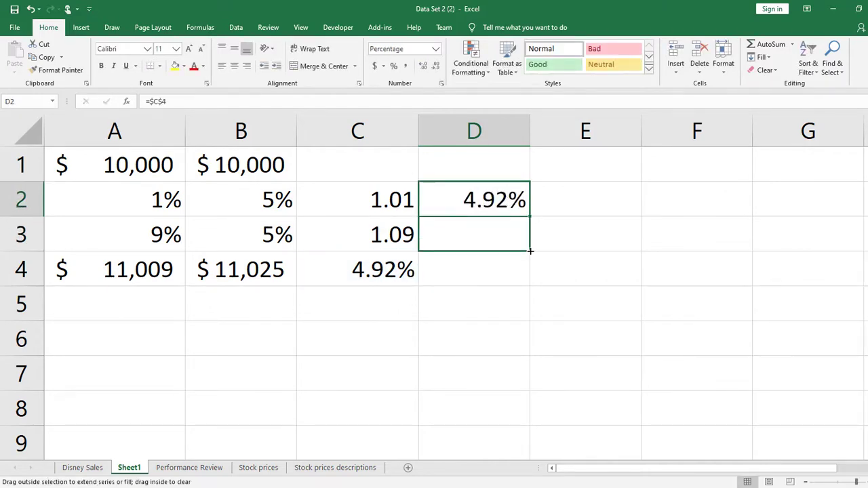
Copy the $10,000 starting amount from B1 into D1
left_click(257, 167)
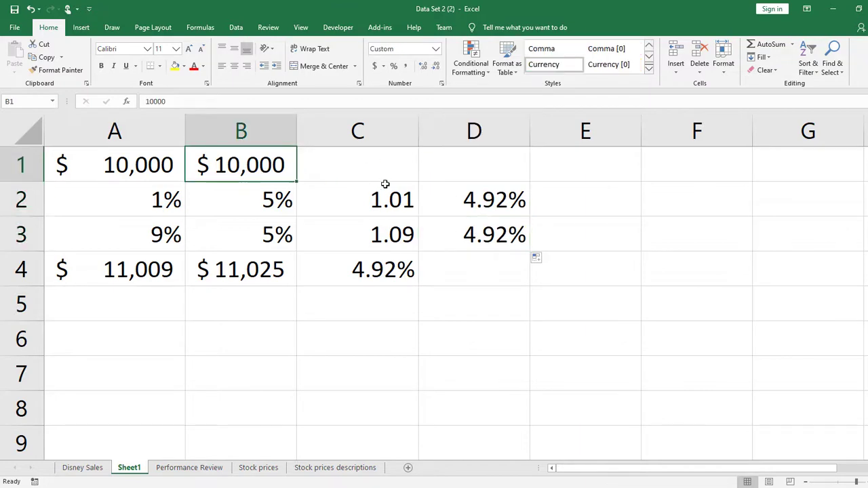
key("ctrl+c")
left_click(502, 175)
key("ctrl+v")
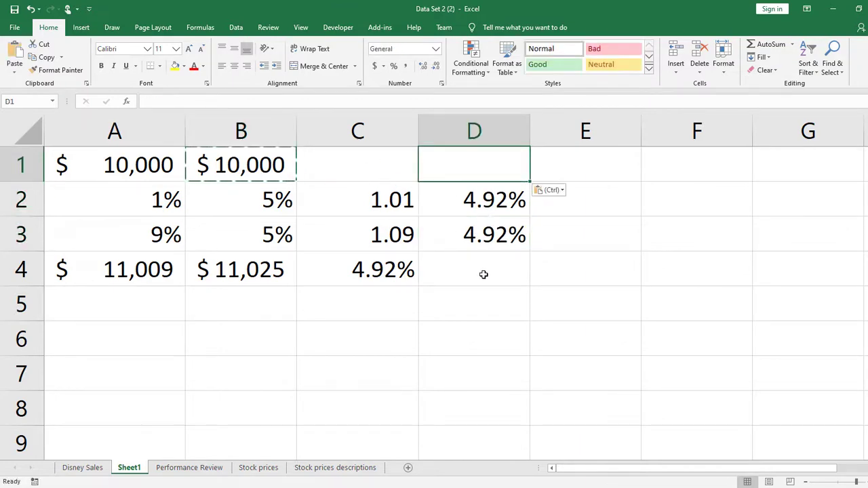
left_click(484, 274)
left_click(160, 272)
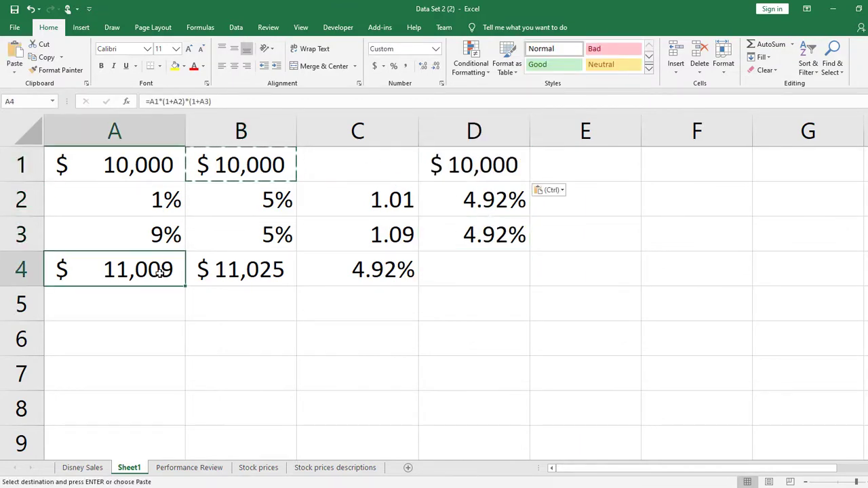
key("ctrl")
left_click(476, 271)
double_click(147, 269)
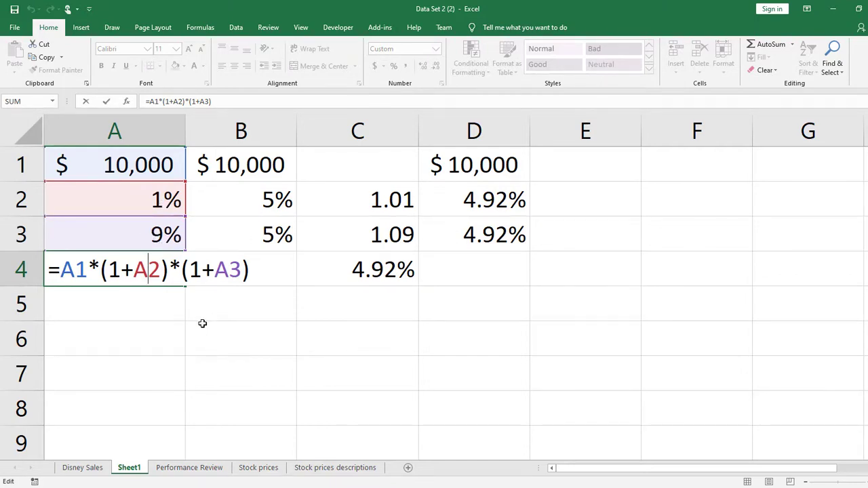
key("Return")
left_click(163, 275)
key("ctrl+c")
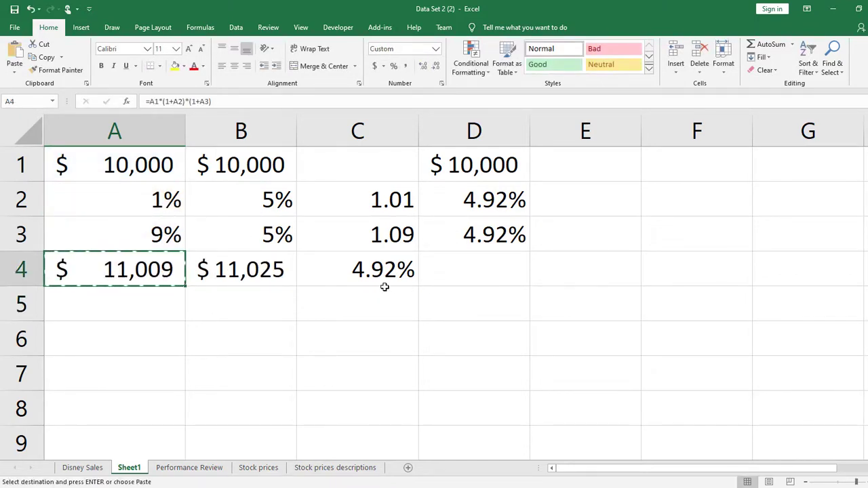
key("Escape")
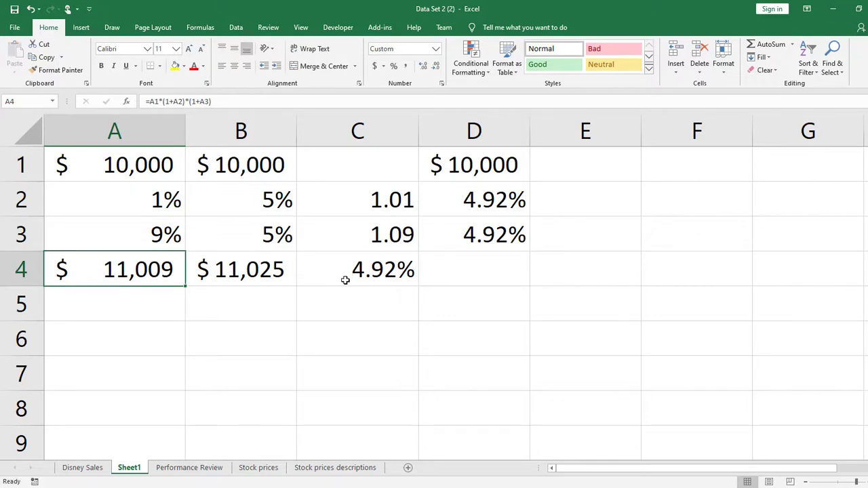
Copy the compound growth formula from A4 to D4 while the sheet displays formulas, and return to the values
key("super")
key("super")
key("ctrl+grave")
key("ctrl+c")
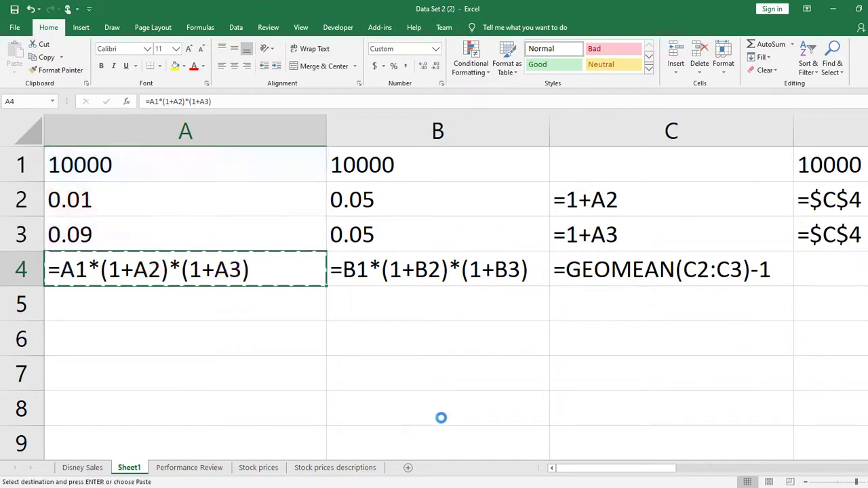
left_click_drag(601, 472, 644, 476)
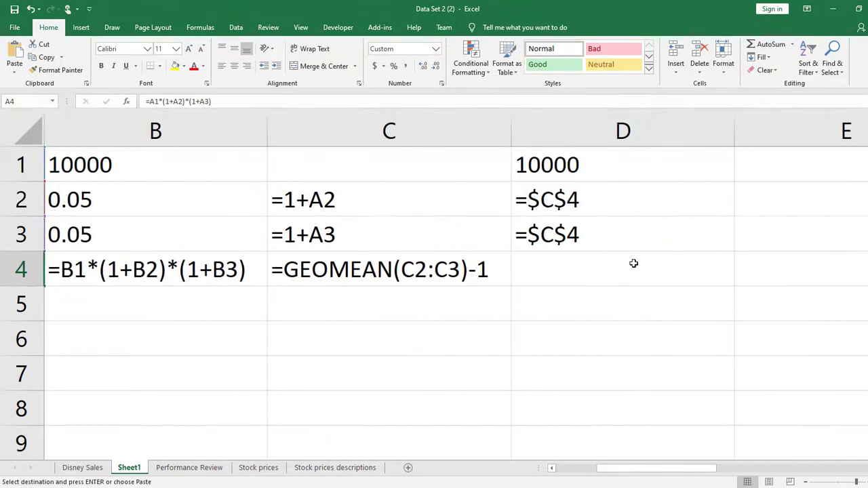
left_click(634, 268)
key("ctrl+v")
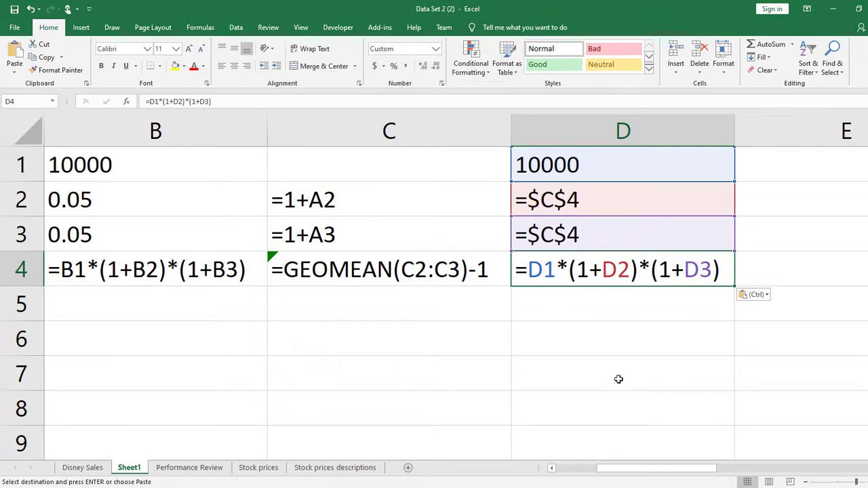
key("ctrl+grave")
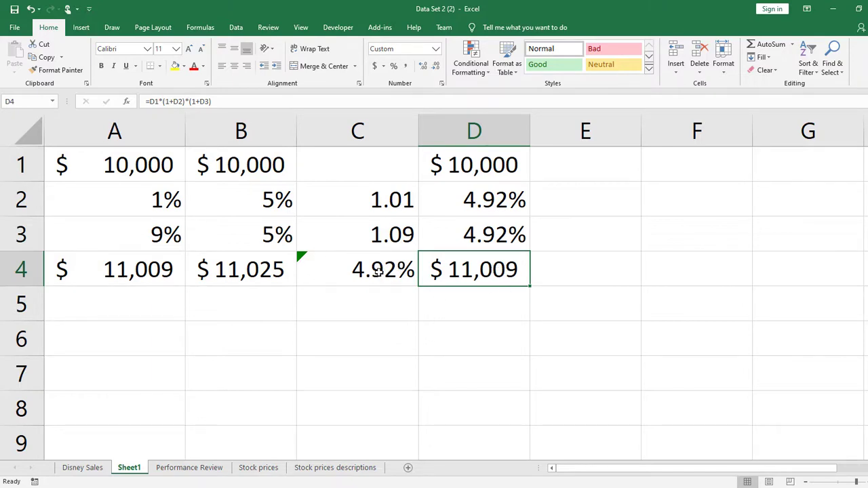
Display the sheet's formulas to review the calculations in columns A to D, and return to the values
left_click(393, 304)
left_click(385, 359)
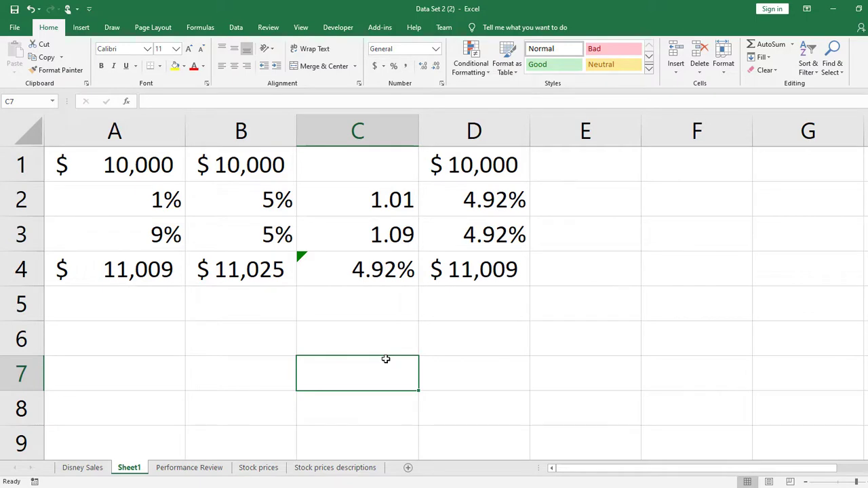
key("ctrl+grave")
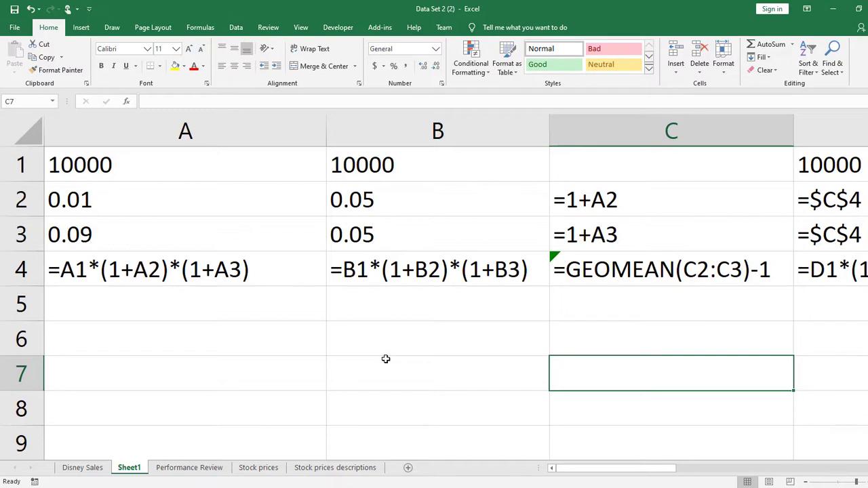
left_click_drag(584, 470, 623, 471)
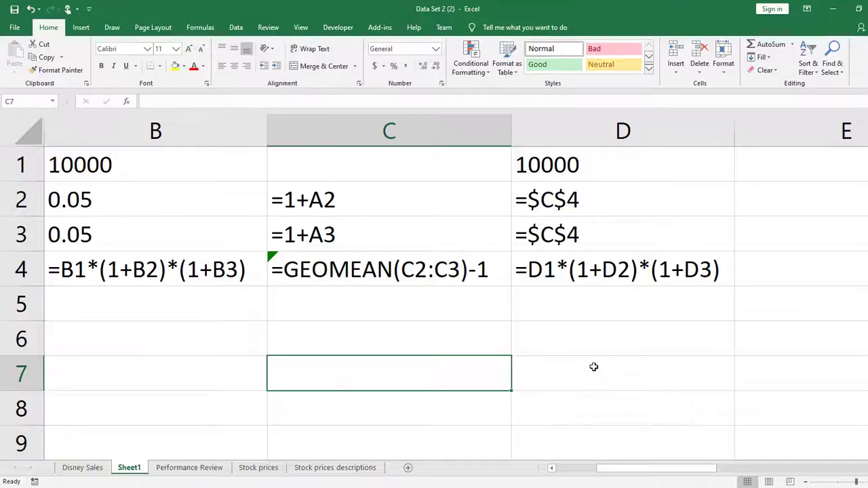
key("ctrl+grave")
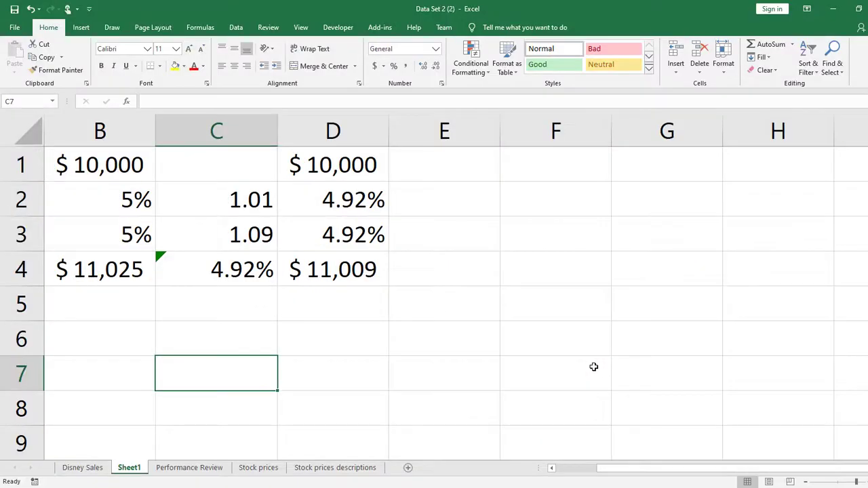
left_click_drag(619, 471, 588, 471)
left_click(498, 390)
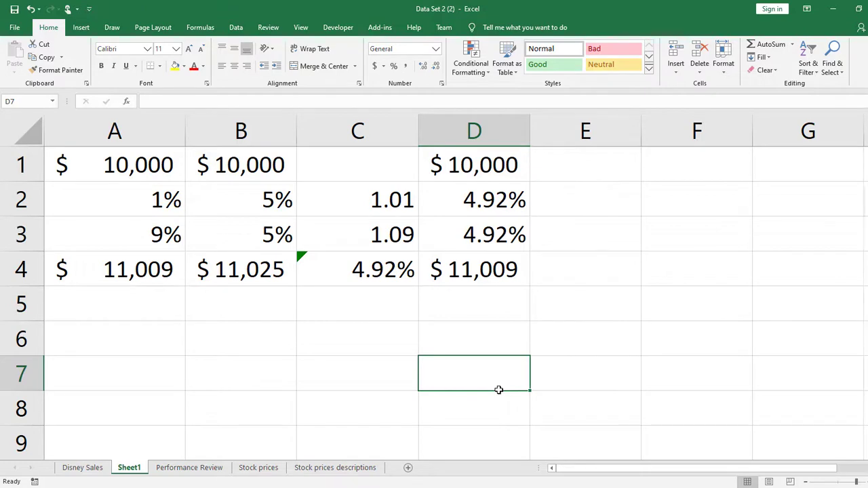
Enter the formula =GEOMEAN(A2:A3+1)-1 in A6 to work out the geometric mean directly from the growth rates
left_click(390, 336)
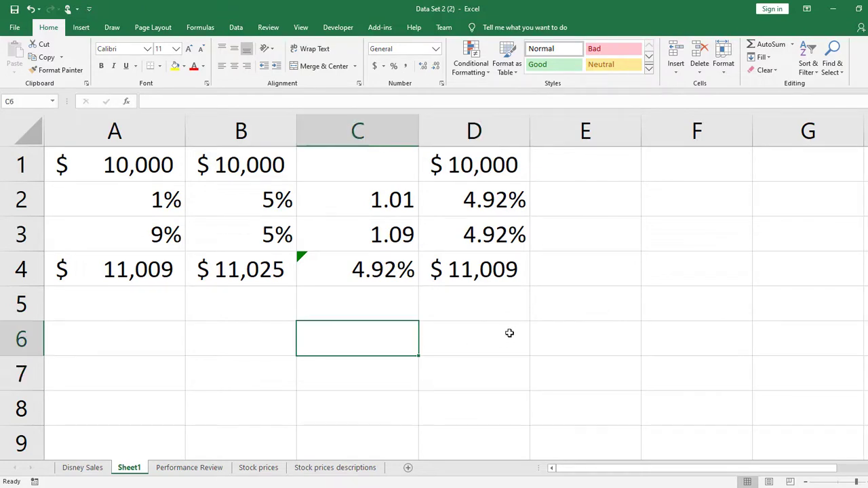
left_click(149, 332)
type("=geo")
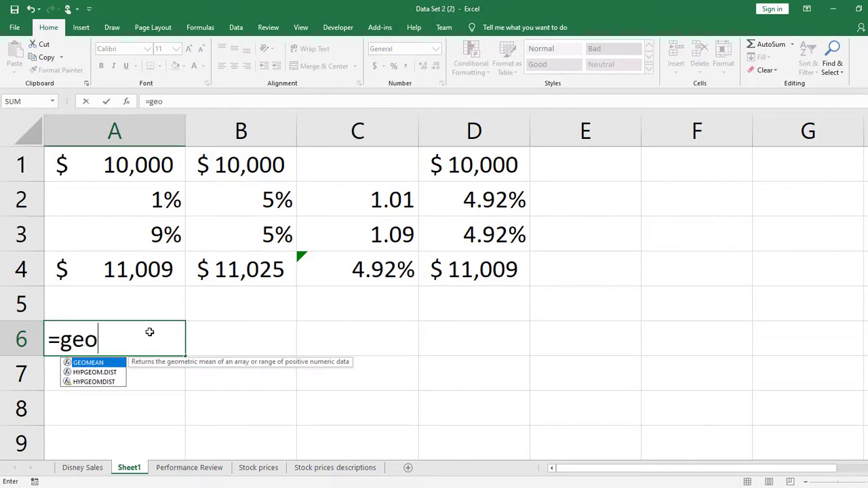
key("Tab")
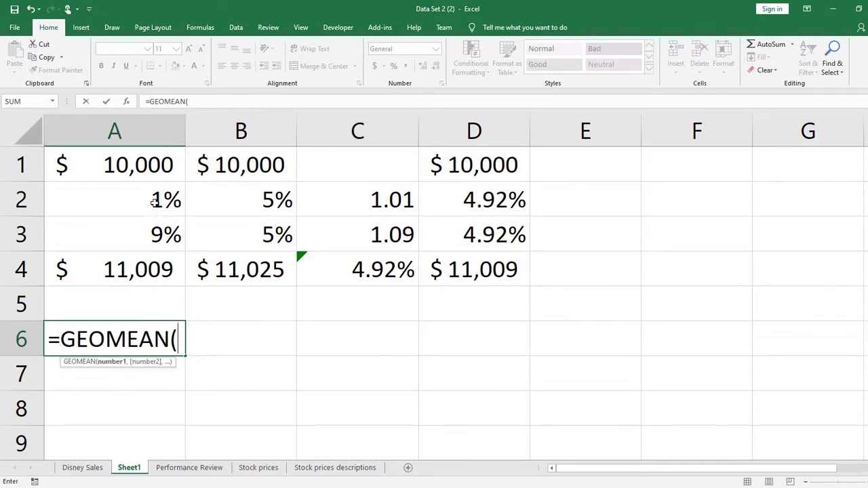
left_click_drag(155, 198, 156, 230)
type("+1")
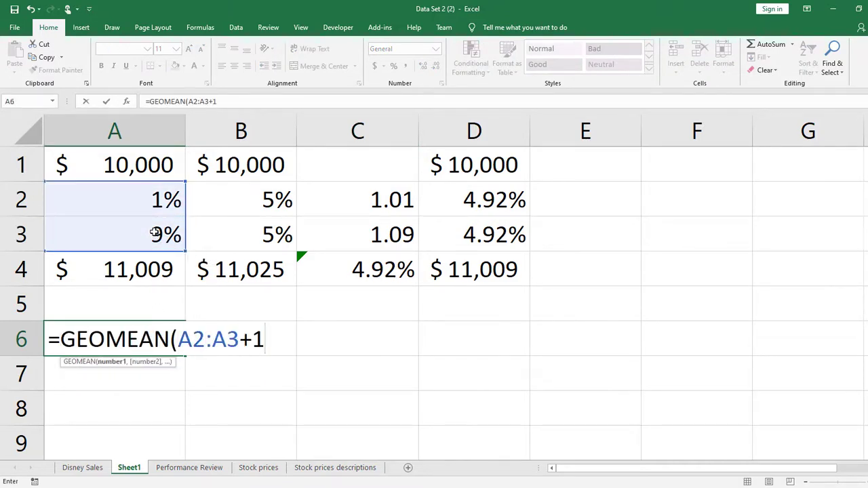
type(")-1")
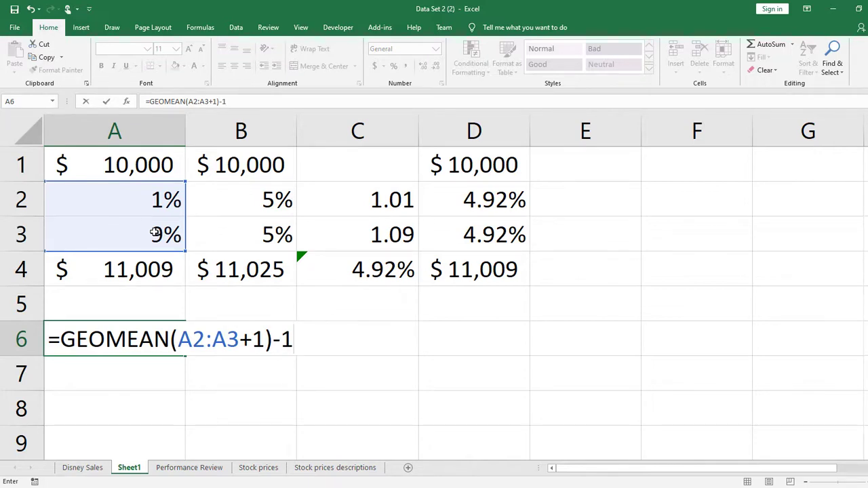
key("Return")
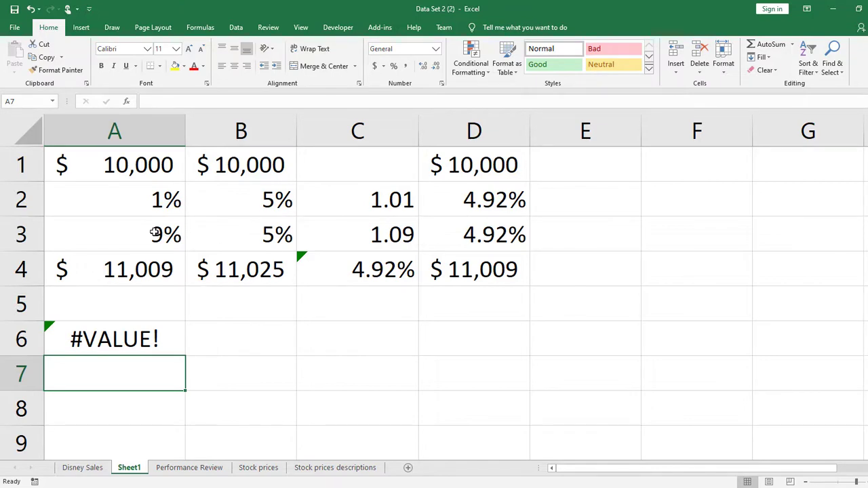
Wrap the geometric mean formula in A6 in SUMPRODUCT so that it reads =SUMPRODUCT(GEOMEAN(A2:A3+1))-1
double_click(105, 331)
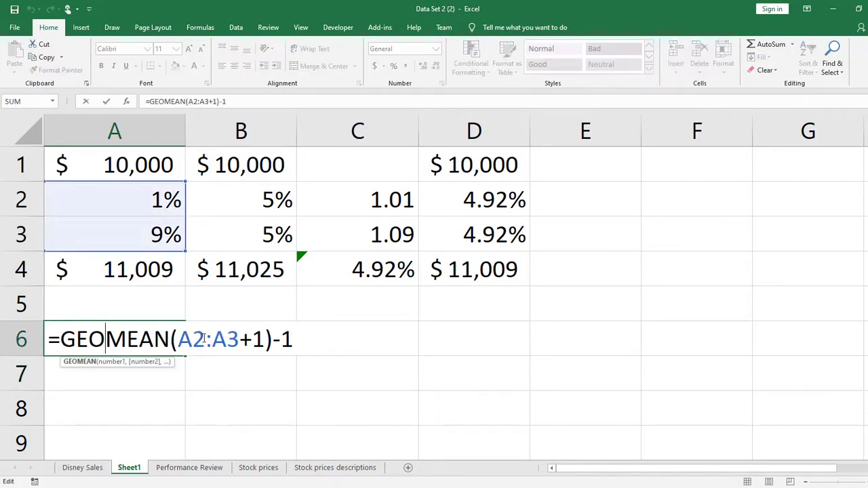
left_click_drag(289, 339, 60, 326)
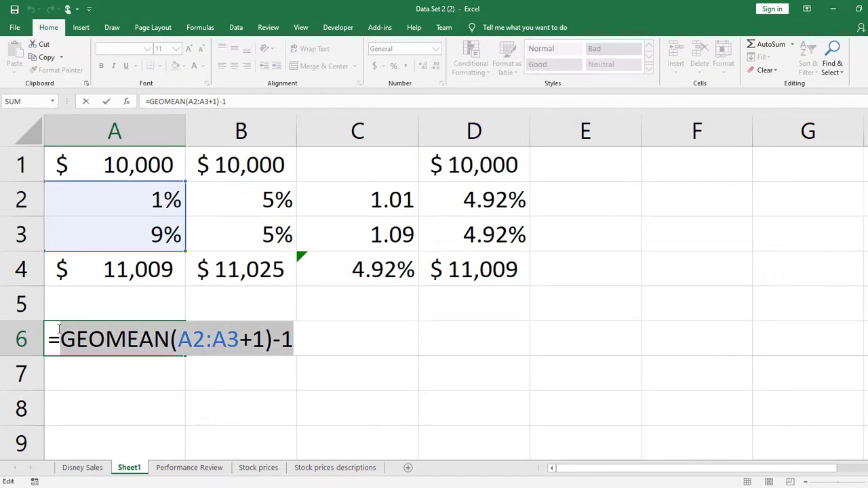
key("Left")
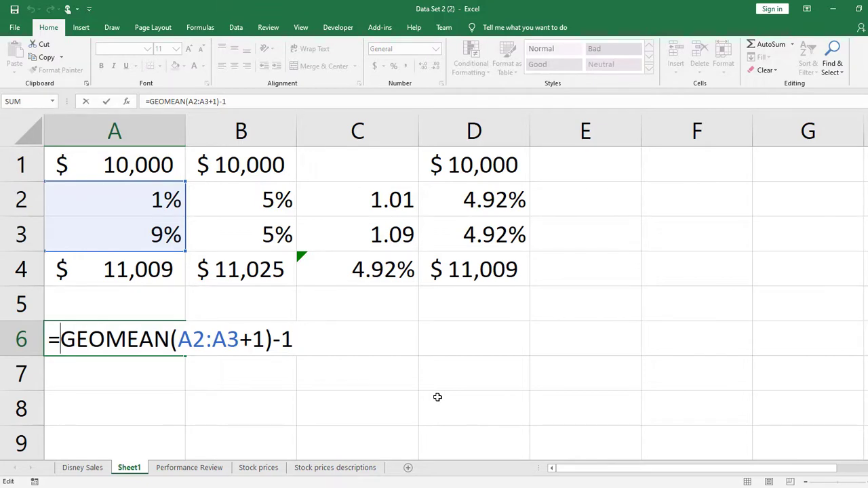
type("sump")
key("Tab")
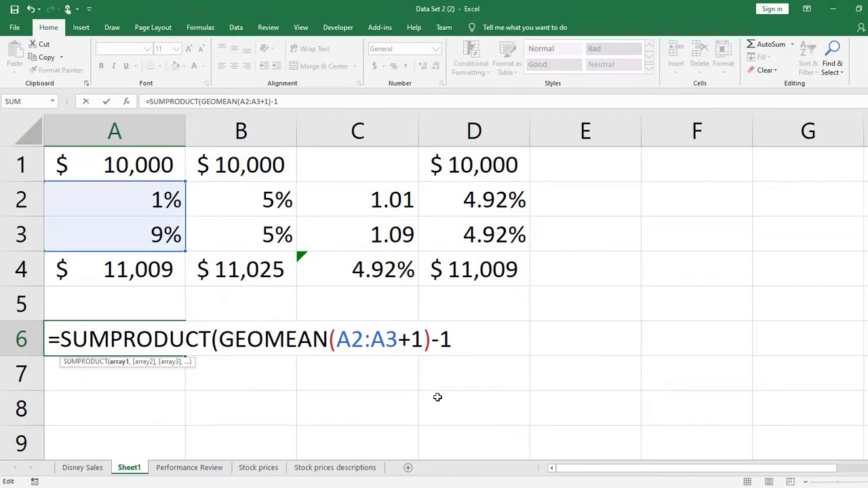
left_click(424, 338)
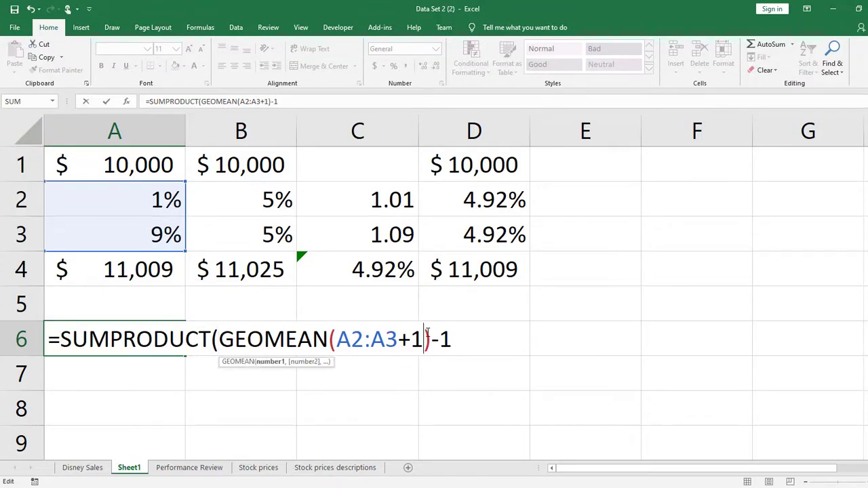
key("Right")
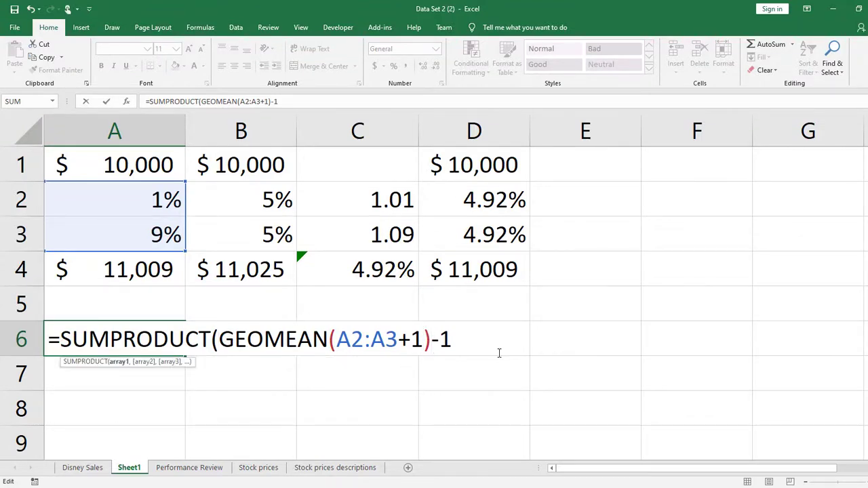
type(")")
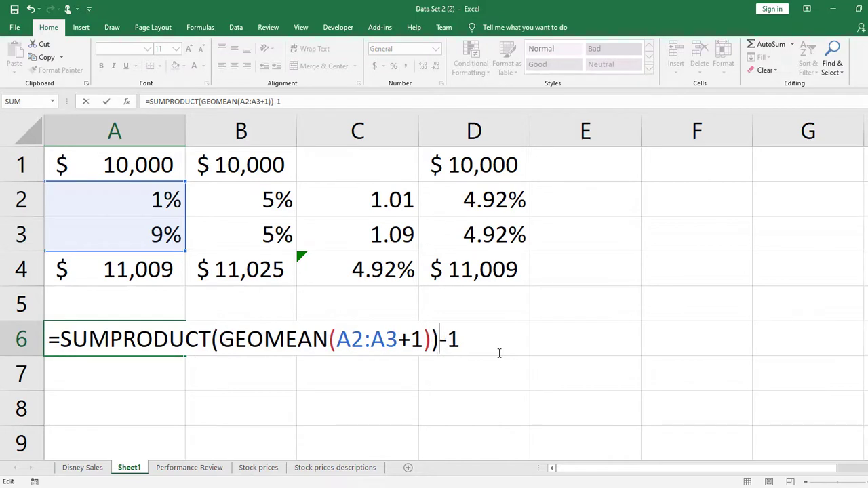
key("Return")
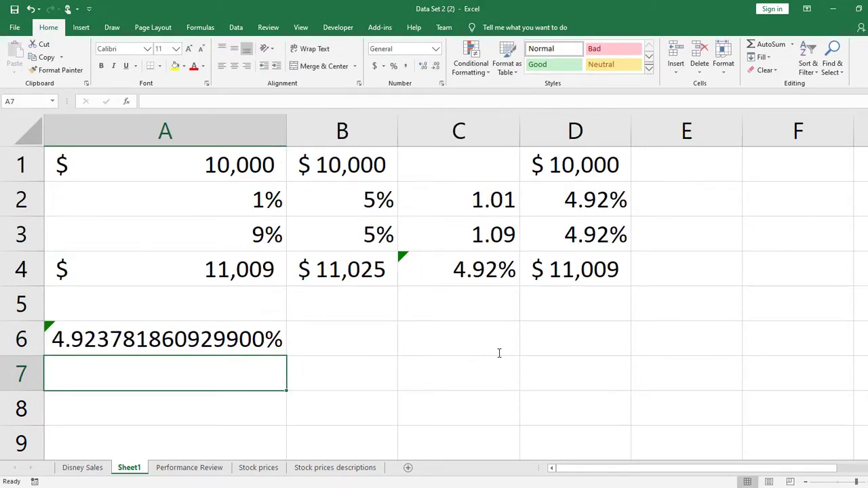
Format the A6 result as a percentage with two decimal places and narrow column A
left_click(206, 336)
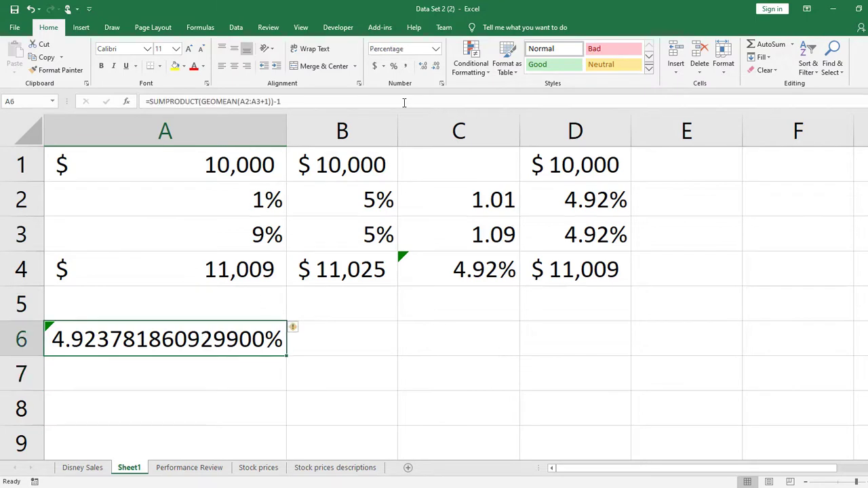
left_click(392, 64)
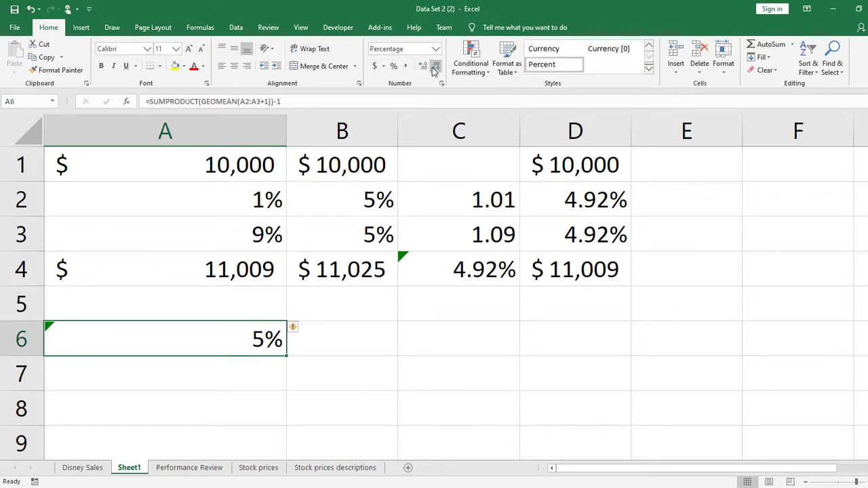
left_click(423, 65)
left_click(423, 66)
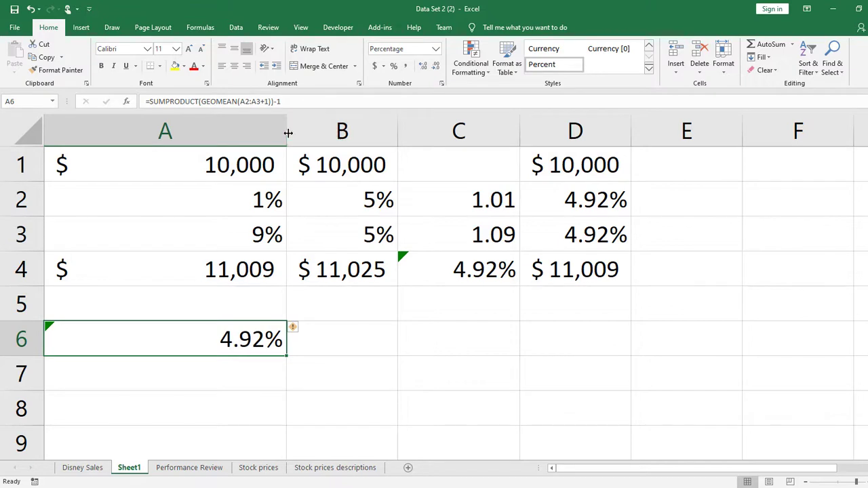
left_click_drag(287, 131, 227, 142)
left_click(429, 311)
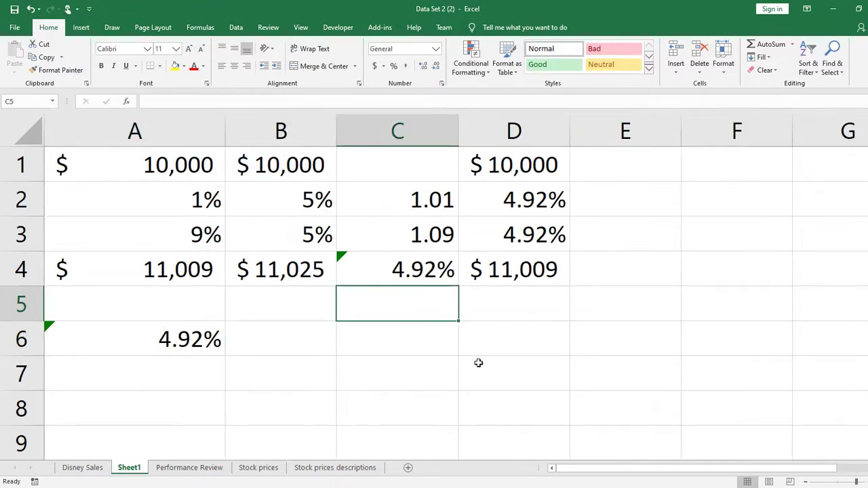
Display Sheet1's formulas with column A wide enough to read the full SUMPRODUCT formula, and return to the values
key("ctrl+grave")
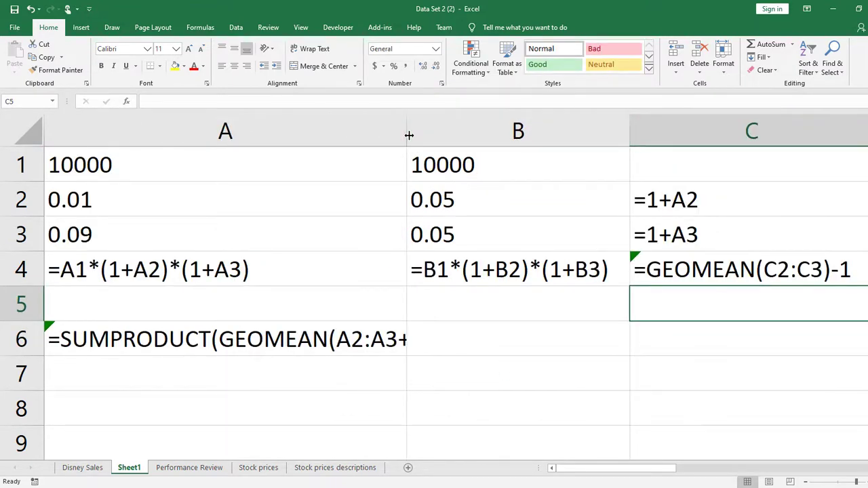
left_click_drag(407, 135, 475, 143)
left_click(564, 367)
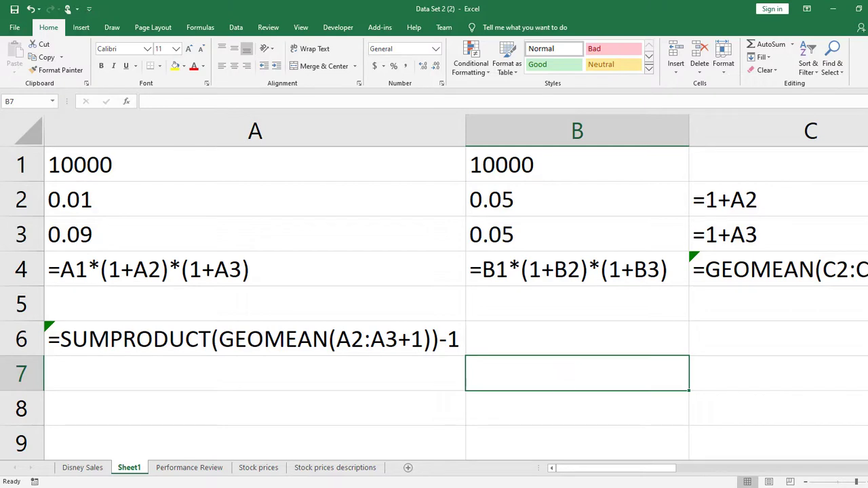
left_click(82, 467)
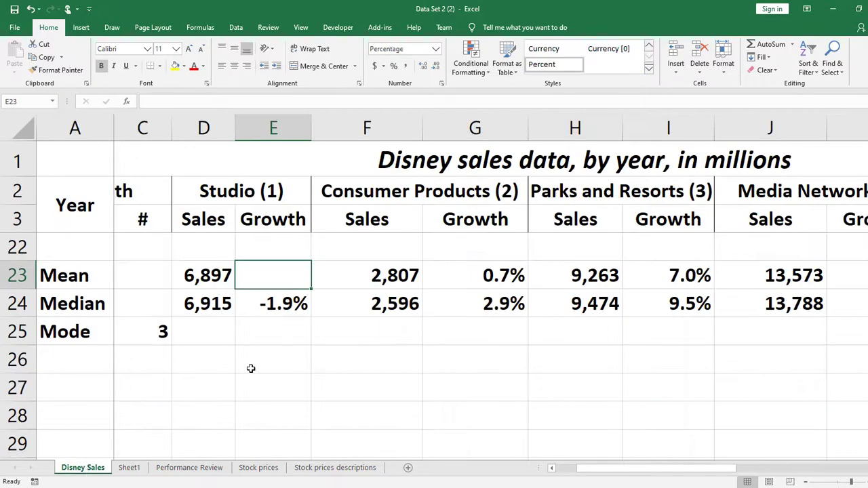
left_click(129, 467)
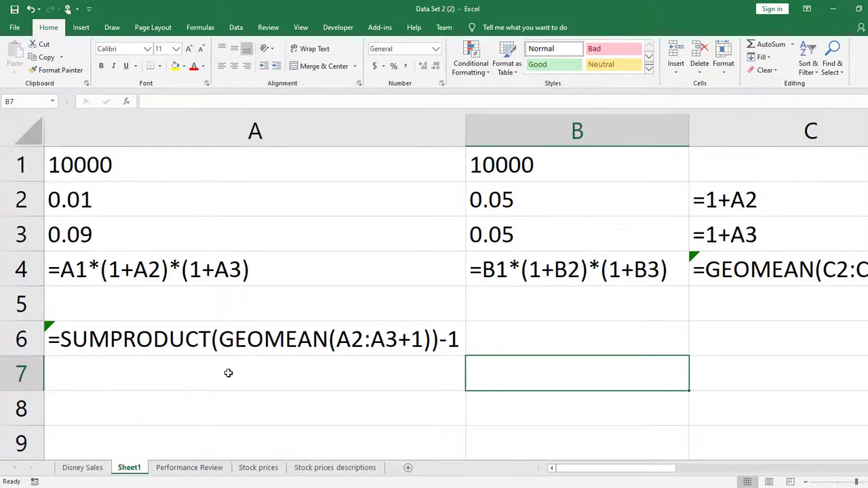
left_click(253, 397)
key("ctrl+grave")
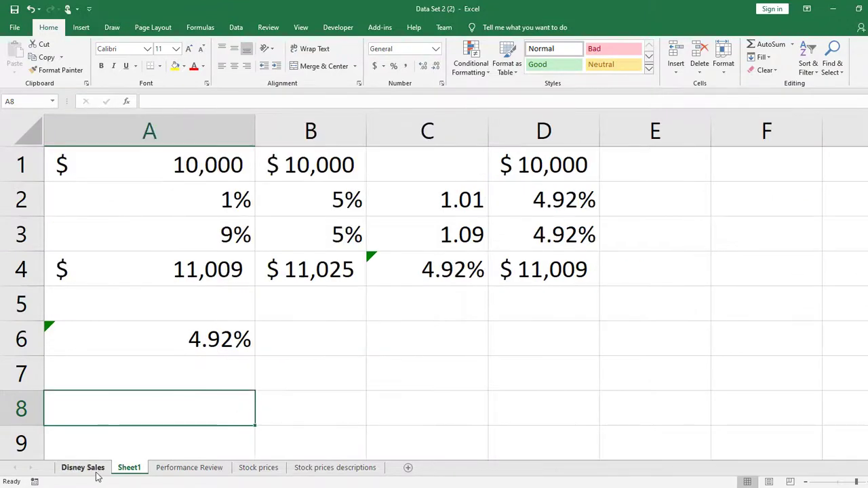
On the Disney Sales sheet, enter =SUMPRODUCT(GEOMEAN(E5:E21+1))-1 in E23 as the mean of the Studio growth rates
left_click(82, 467)
type("=sump")
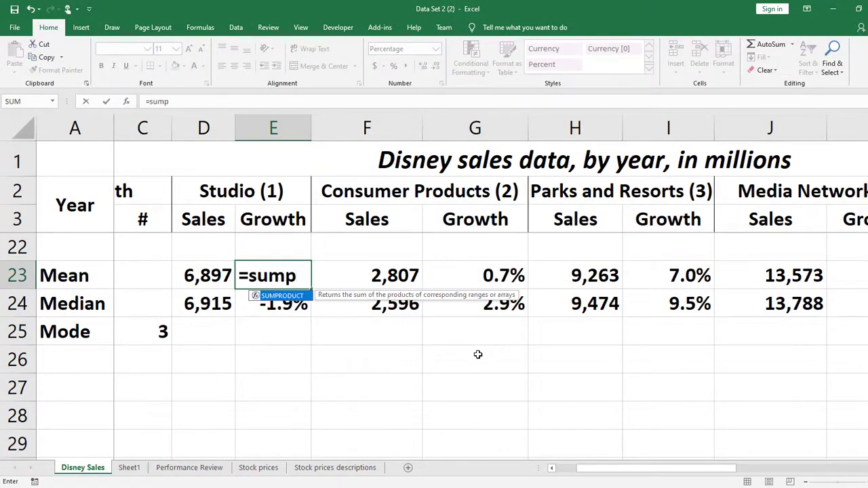
key("Tab")
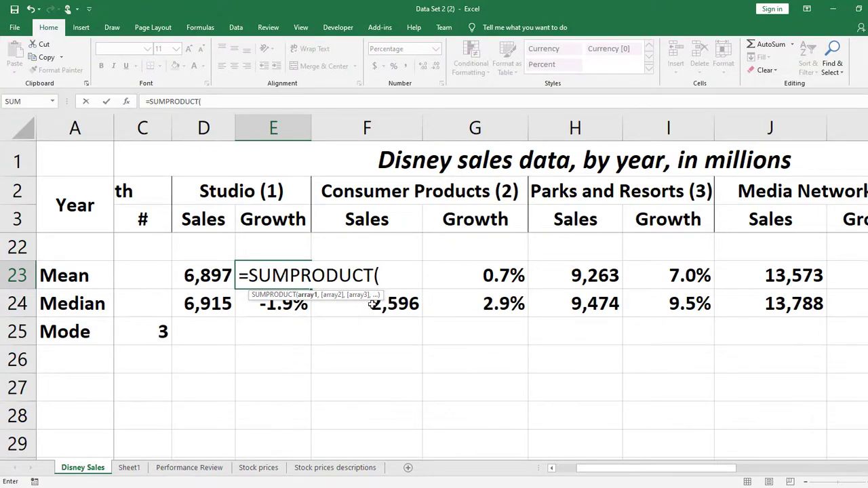
type("geo")
key("Tab")
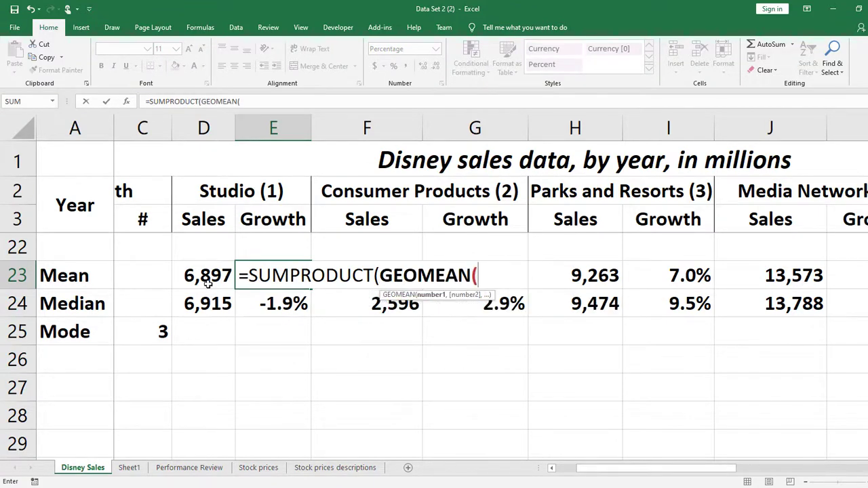
scroll(373, 304, "up", 3)
scroll(293, 395, "down", 1)
left_click_drag(293, 395, 275, 275)
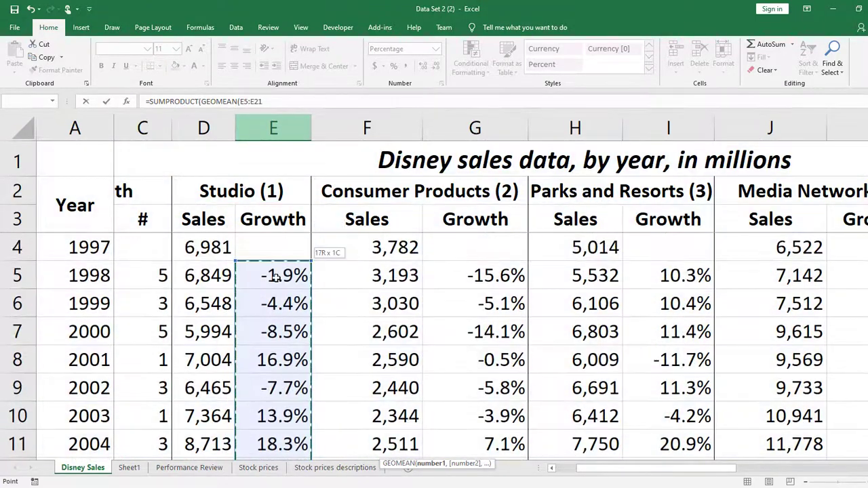
scroll(452, 306, "down", 6)
scroll(453, 310, "up", 6)
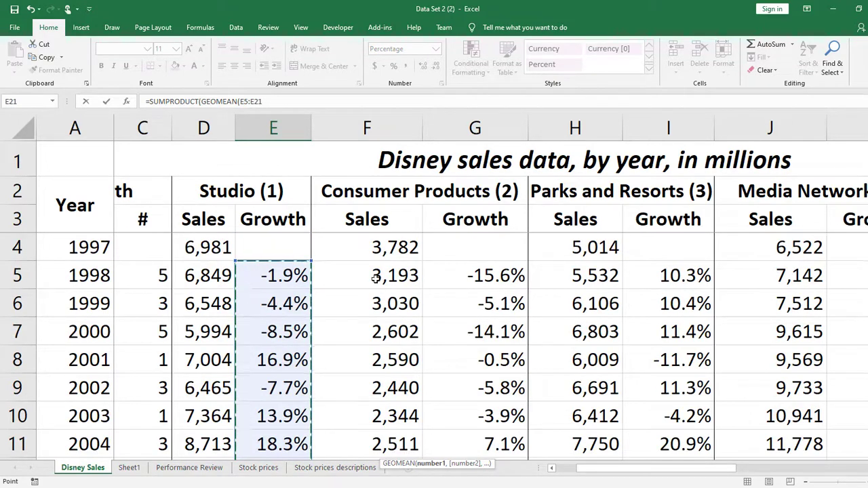
scroll(349, 266, "down", 7)
scroll(369, 306, "up", 2)
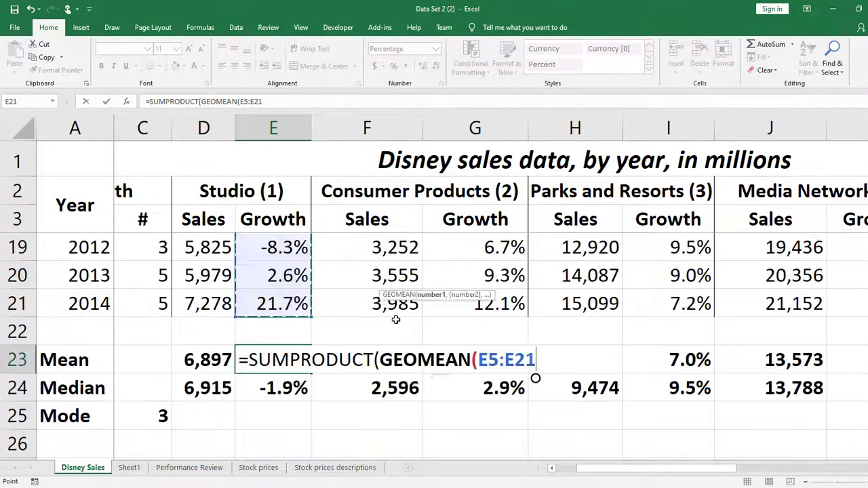
type("+1")
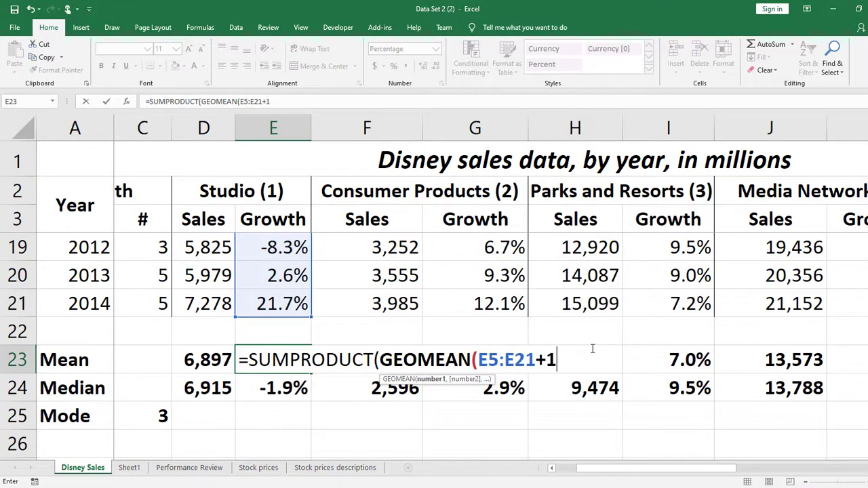
type("))-1")
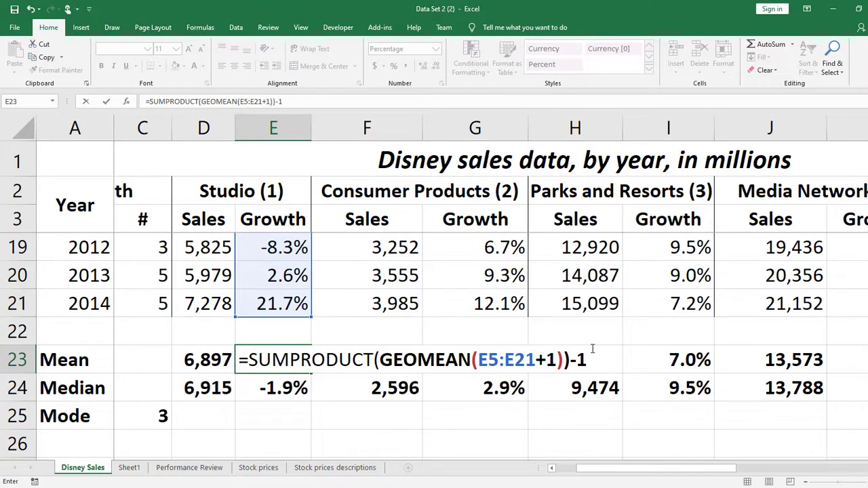
key("Return")
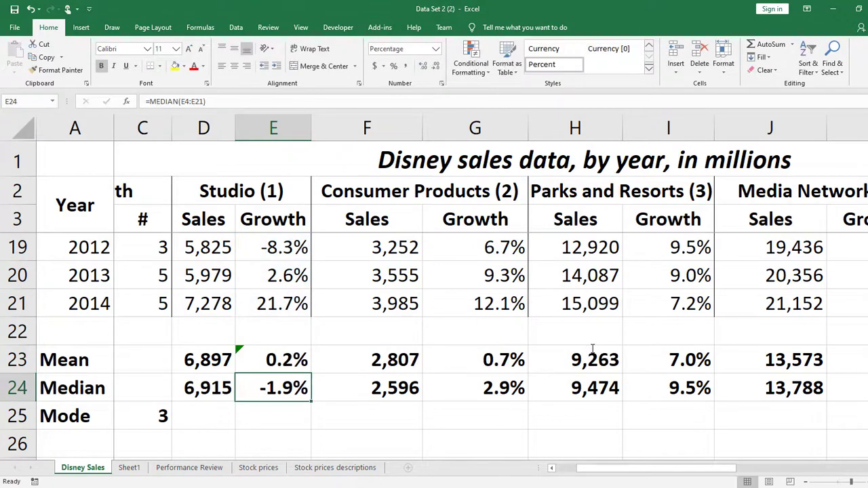
Copy the Studio mean and median formulas in D23:E24 across rows 23 and 24 through the Total Growth column O
left_click(298, 358)
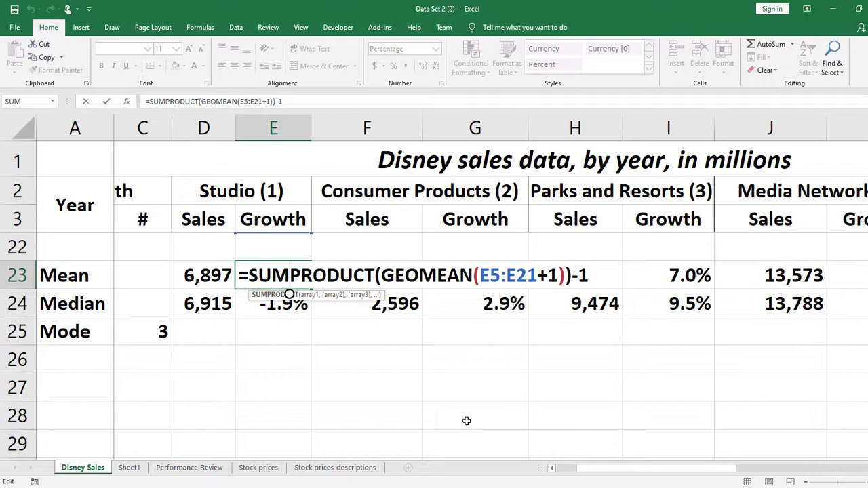
key("Return")
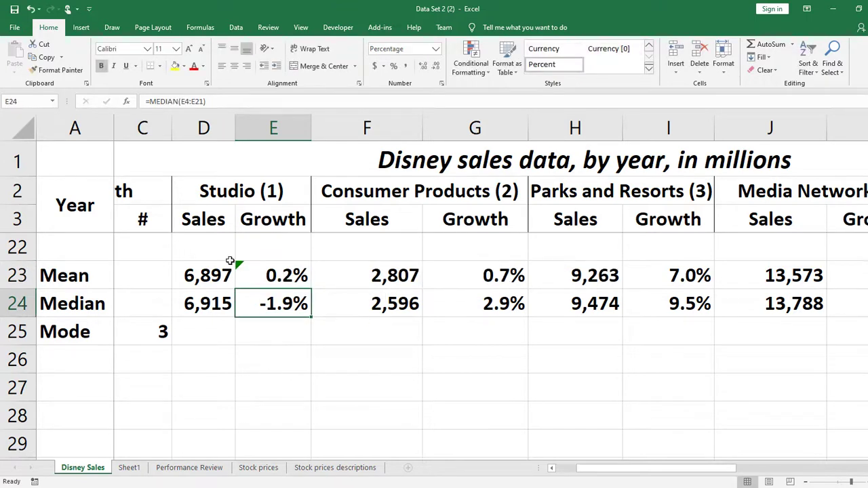
left_click(221, 280)
mouse_move(220, 280)
left_mouse_down()
mouse_move(285, 304)
mouse_move(451, 324)
mouse_move(533, 322)
left_mouse_up()
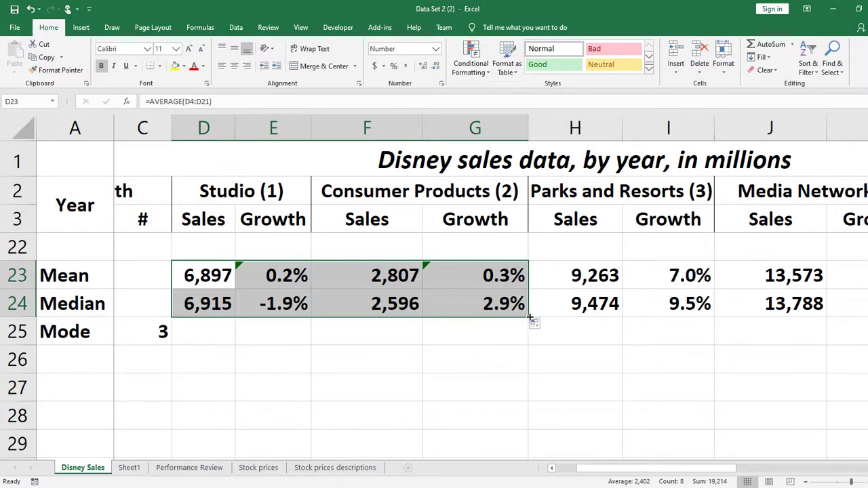
left_click_drag(530, 317, 644, 312)
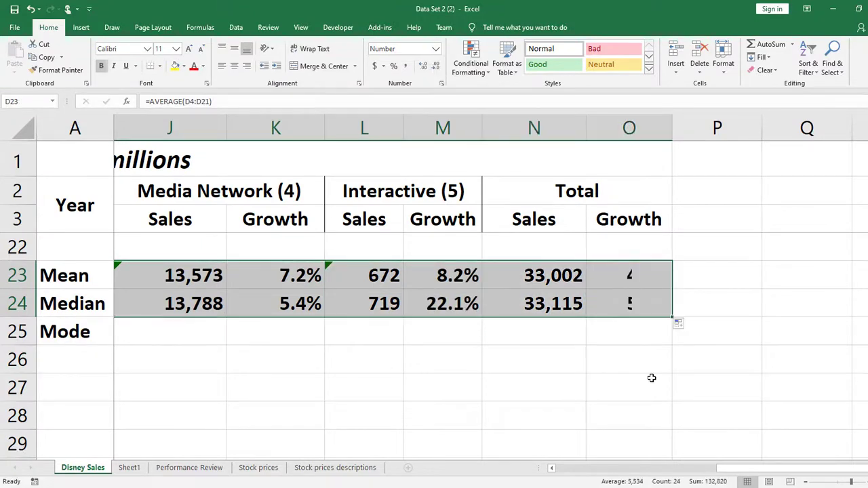
left_click(651, 378)
left_click_drag(775, 468, 634, 468)
left_click(458, 363)
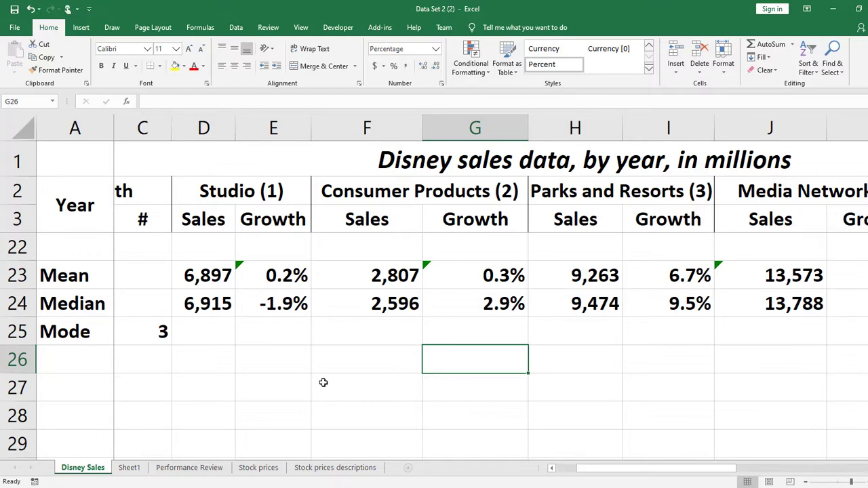
Open the Performance Review sheet
left_click(204, 469)
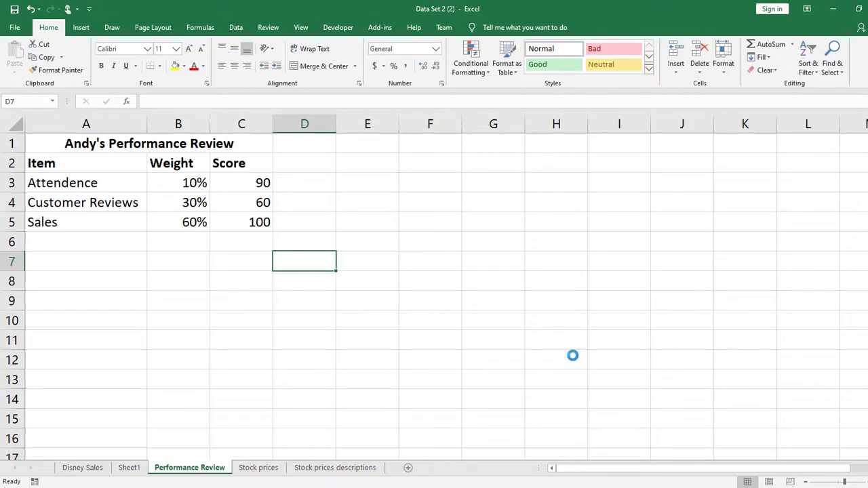
scroll(573, 355, "up", 2)
left_click(618, 277)
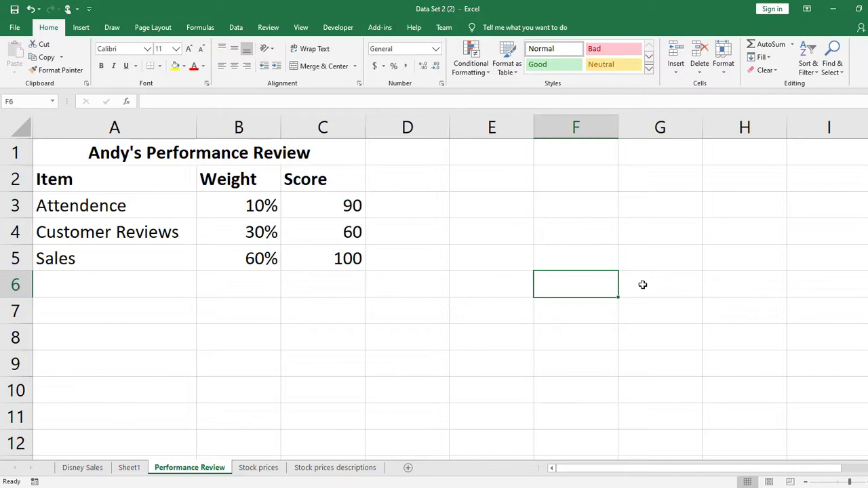
Try an unweighted average of the scores in C6 with =AVERAGE(C3:C5), and undo it
left_click(332, 282)
type("=avereage")
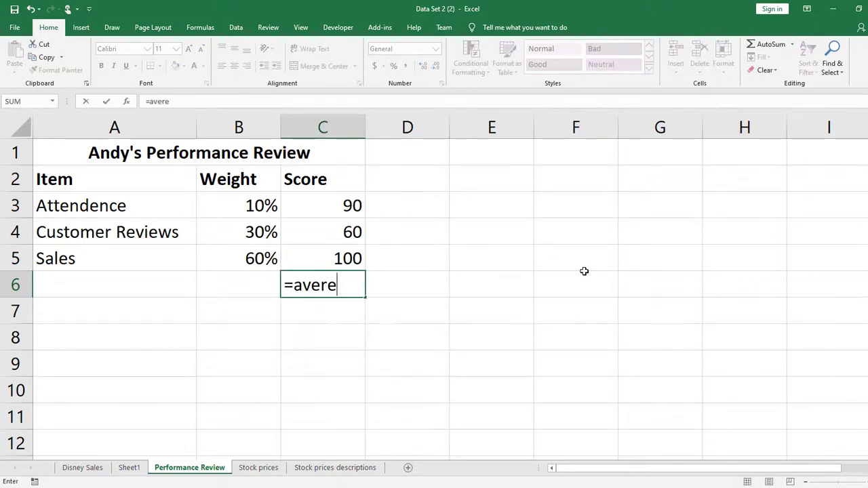
key("BackSpace")
key("BackSpace")
key("BackSpace")
key("BackSpace")
type("age")
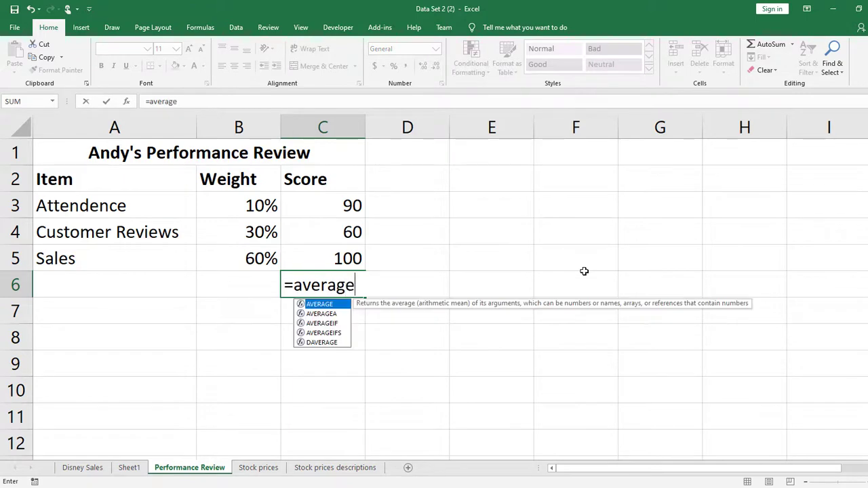
key("Tab")
left_click_drag(349, 204, 349, 258)
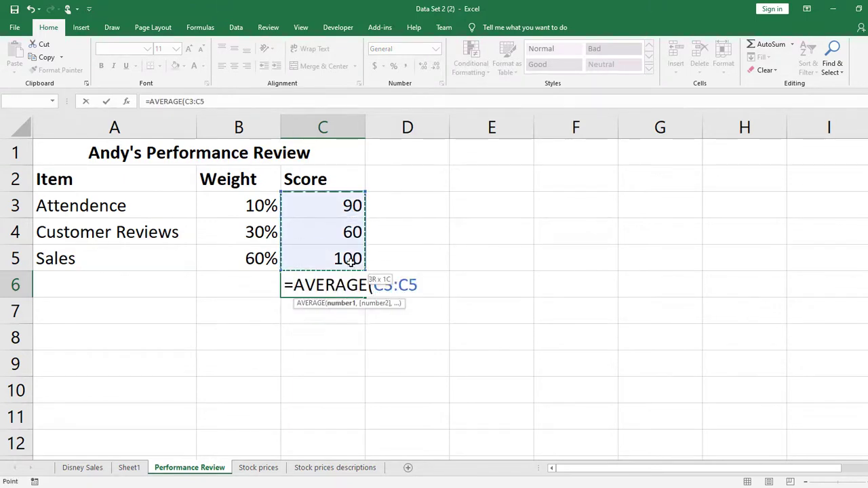
key("Return")
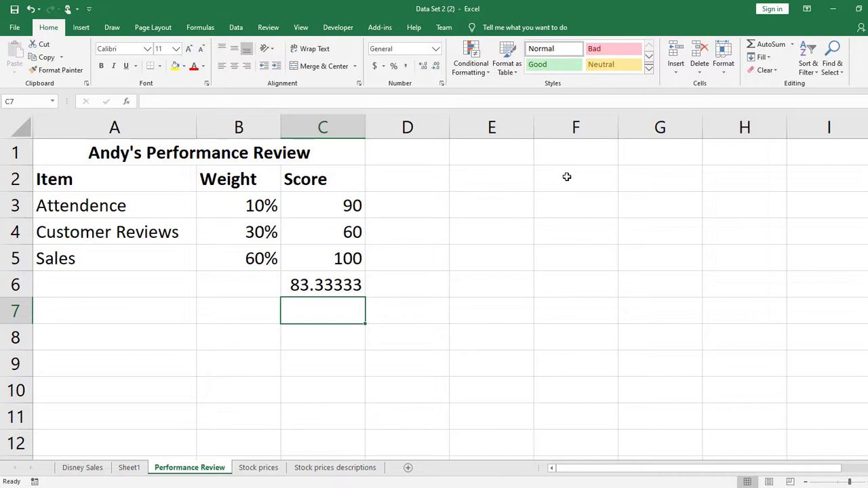
key("ctrl+z")
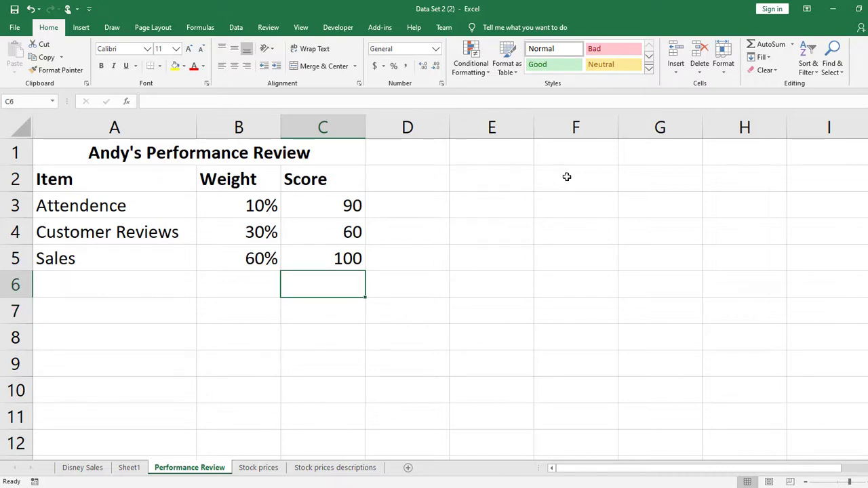
Enter =SUMPRODUCT(B3:B5,C3:C5) in C6 of the Performance Review sheet as the weighted average of the scores
type("=su")
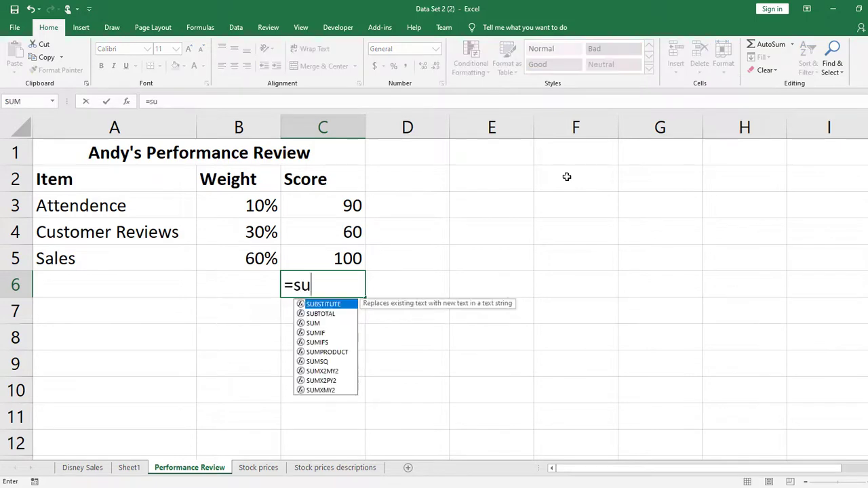
type("mp")
key("Tab")
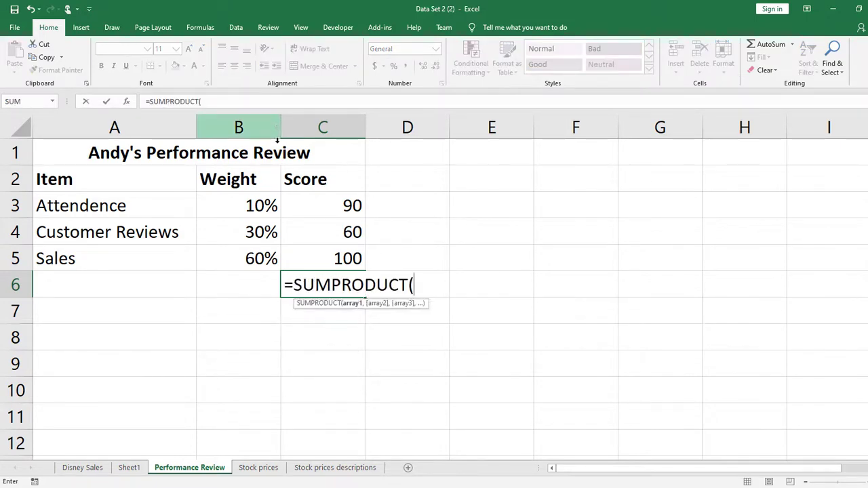
left_click_drag(258, 217, 259, 264)
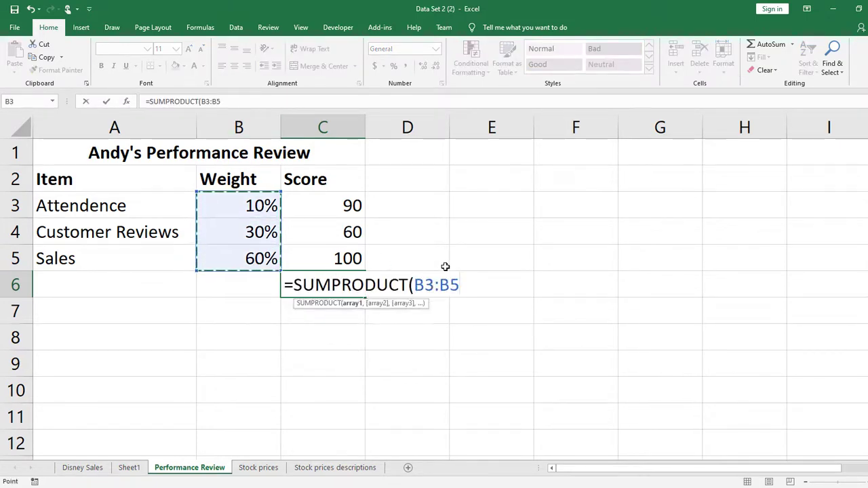
type(",")
left_click_drag(345, 205, 339, 254)
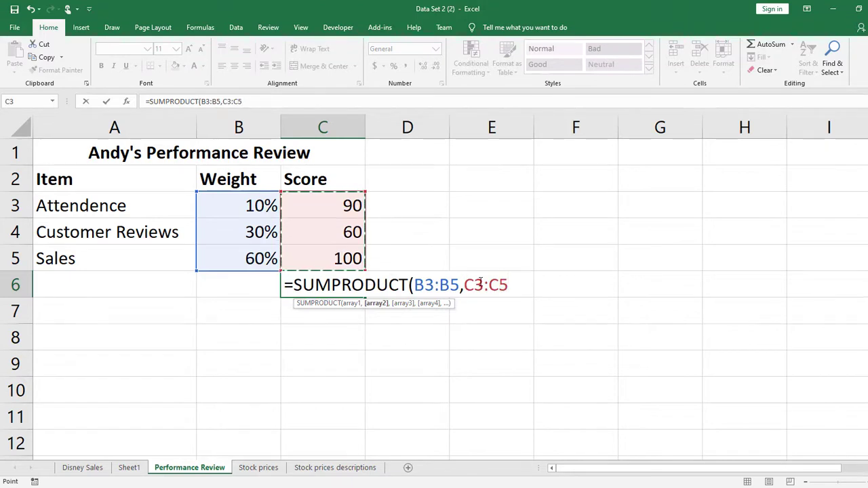
type(")")
key("Return")
Multiply the Attendence weight by its score in D3 with =B3*C3, and copy the formula down to D5
left_click(416, 204)
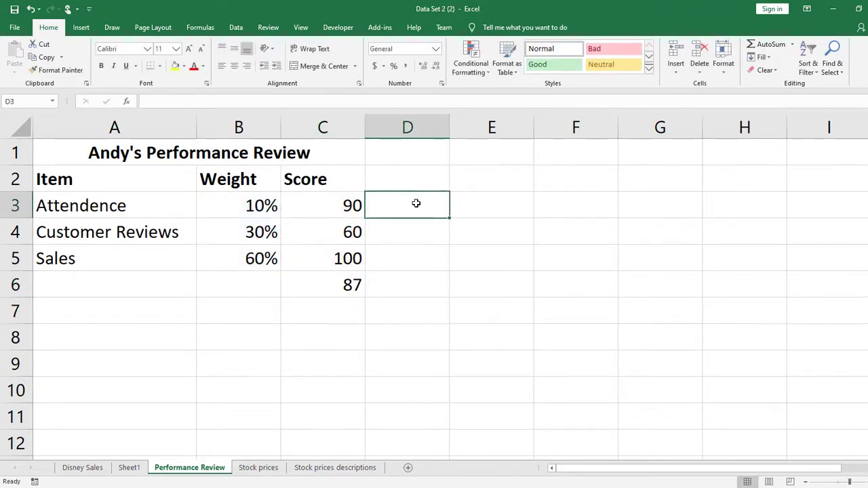
type("=")
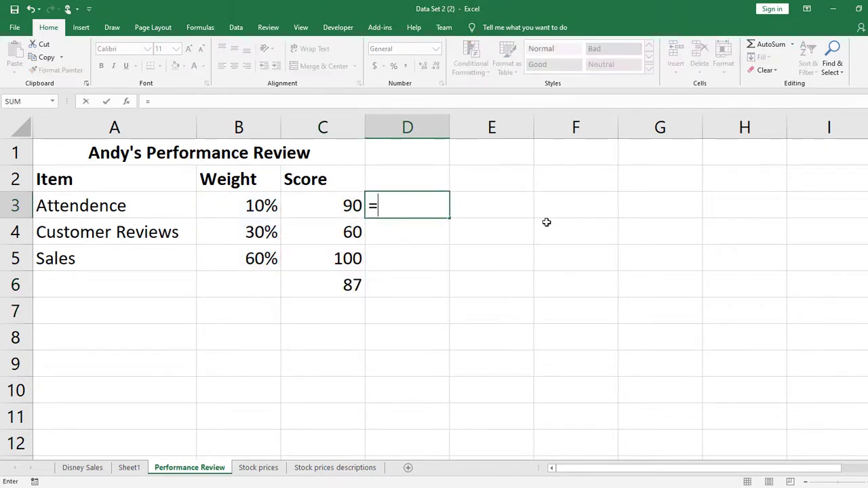
left_click(244, 207)
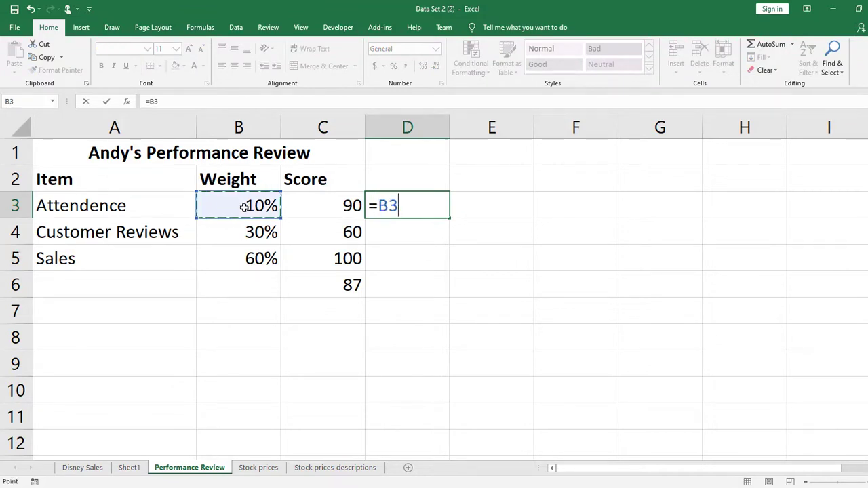
type("*")
left_click(344, 209)
key("Return")
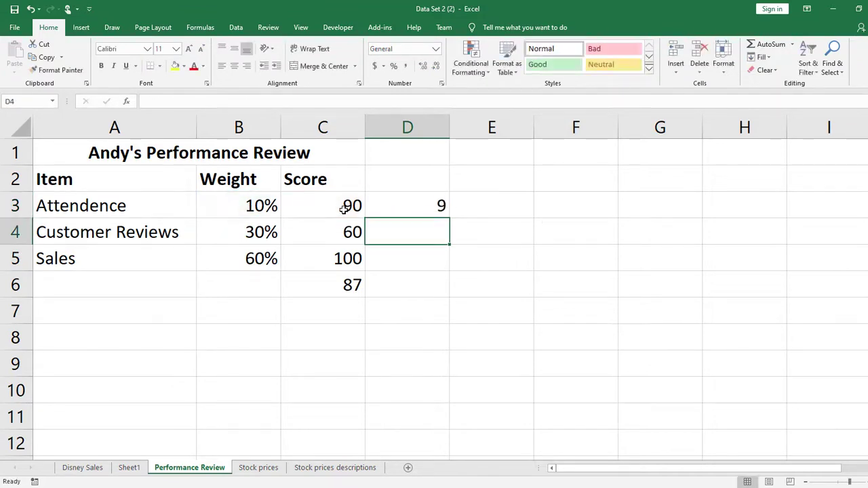
left_click(441, 207)
left_click_drag(452, 217, 451, 270)
Sum the weighted scores D3:D5 in D6 with the SUM function
left_click(417, 288)
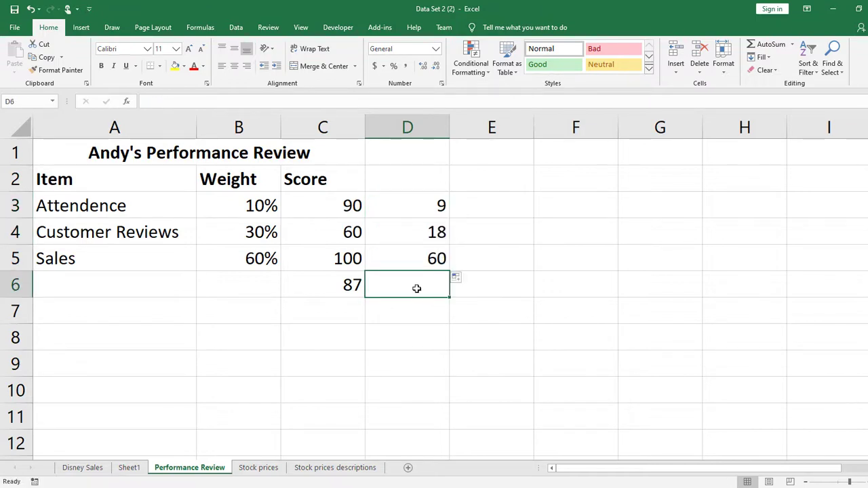
type("=sum")
key("Tab")
left_click_drag(421, 206, 432, 253)
key("Return")
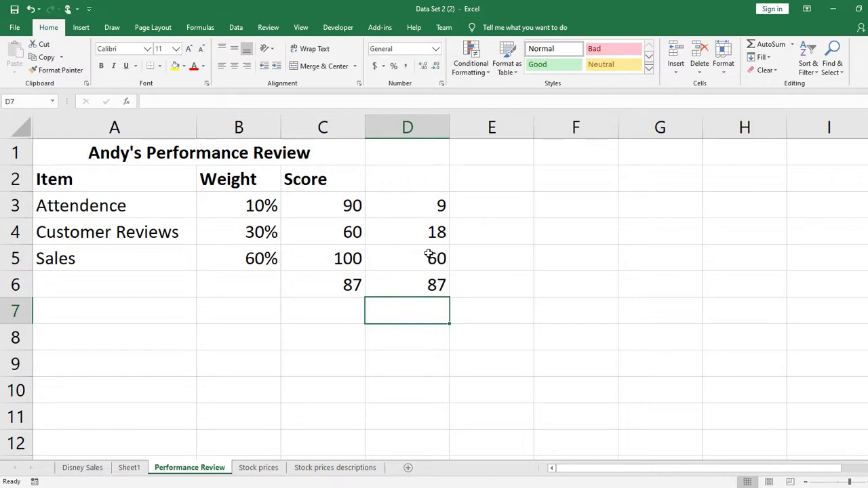
Switch to the stats2l06.pdf lecture notes in the browser and examine the Weighted Average formula and its variable definitions
key("alt+Tab")
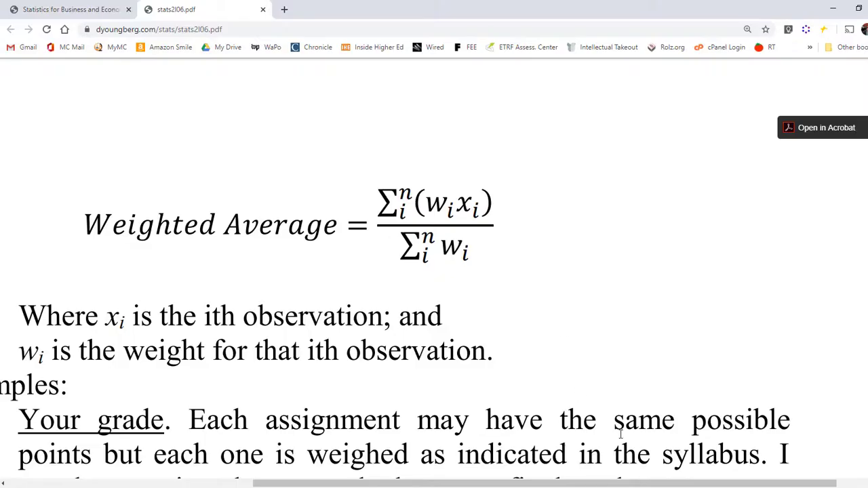
left_click_drag(644, 484, 524, 485)
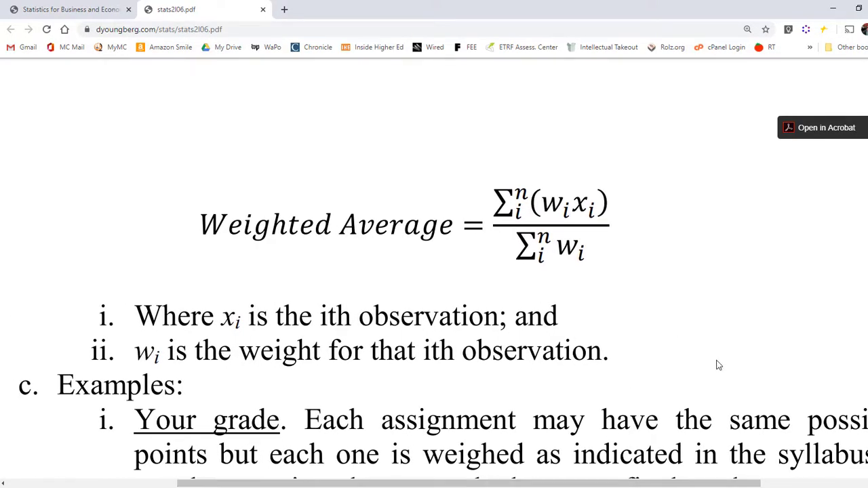